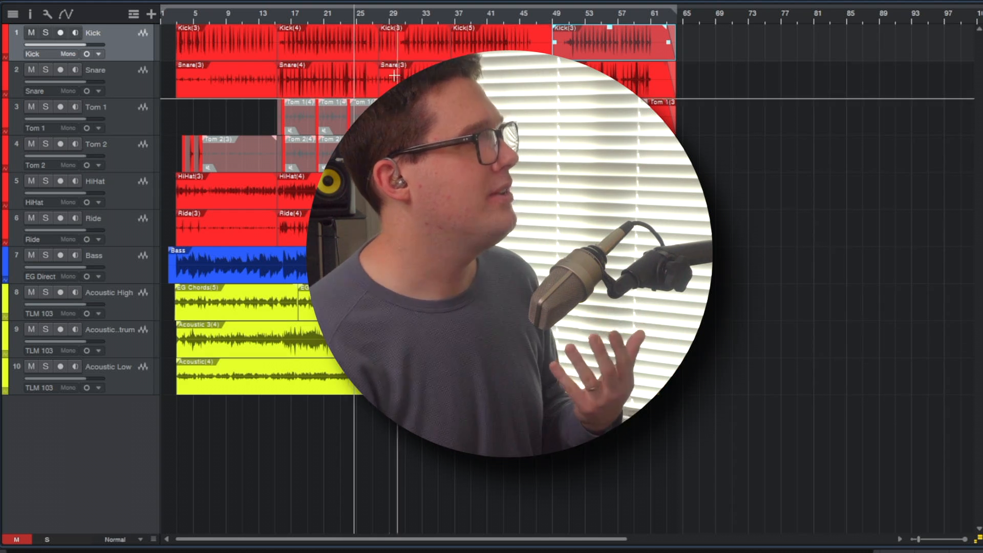
Show the mixer console below the arrangement.
mouse_move(349, 22)
left_mouse_down()
mouse_move(363, 45)
mouse_move(362, 20)
left_mouse_up()
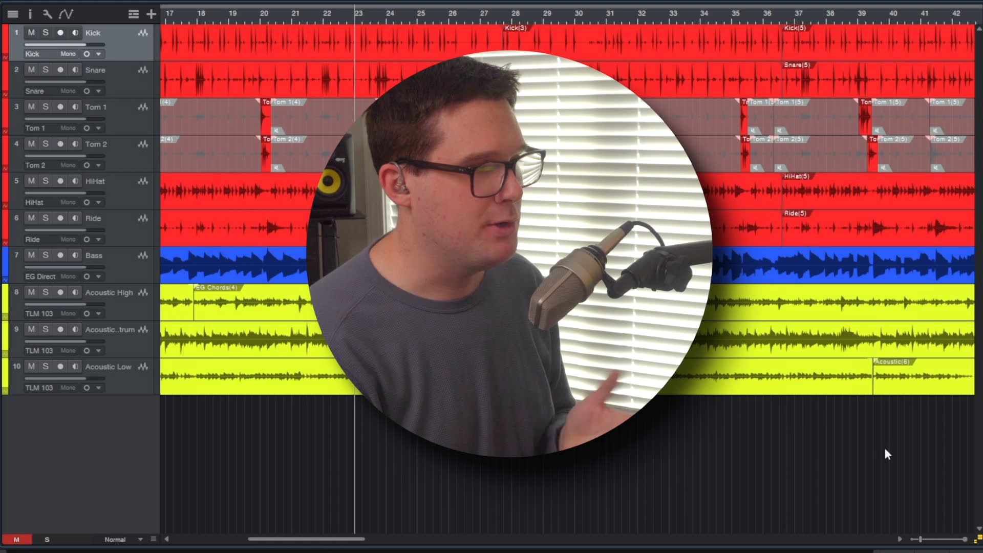
key("F3")
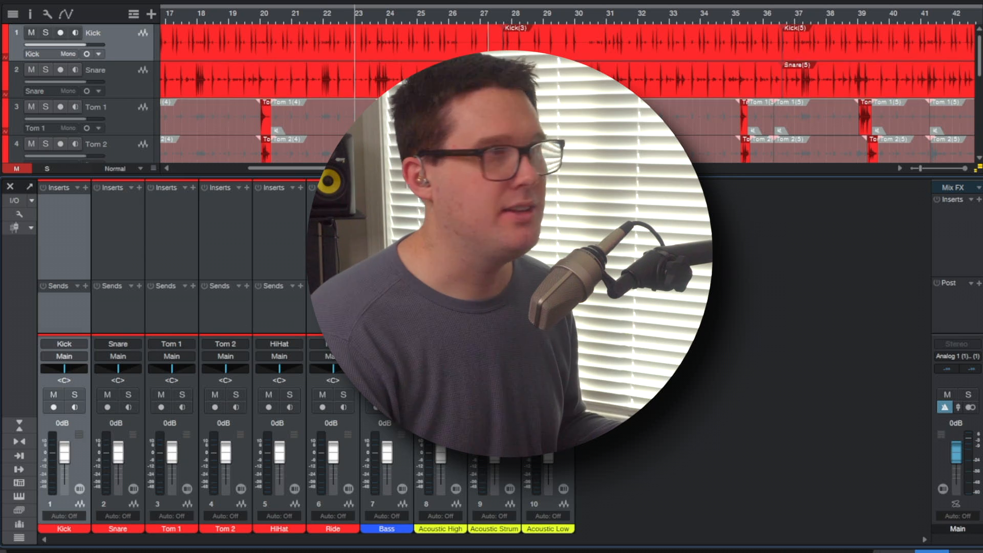
Look through all tracks in the arrangement, from the drums and bass to the acoustic guitars, while the song plays.
scroll(488, 92, "down", 4)
scroll(488, 92, "up", 4)
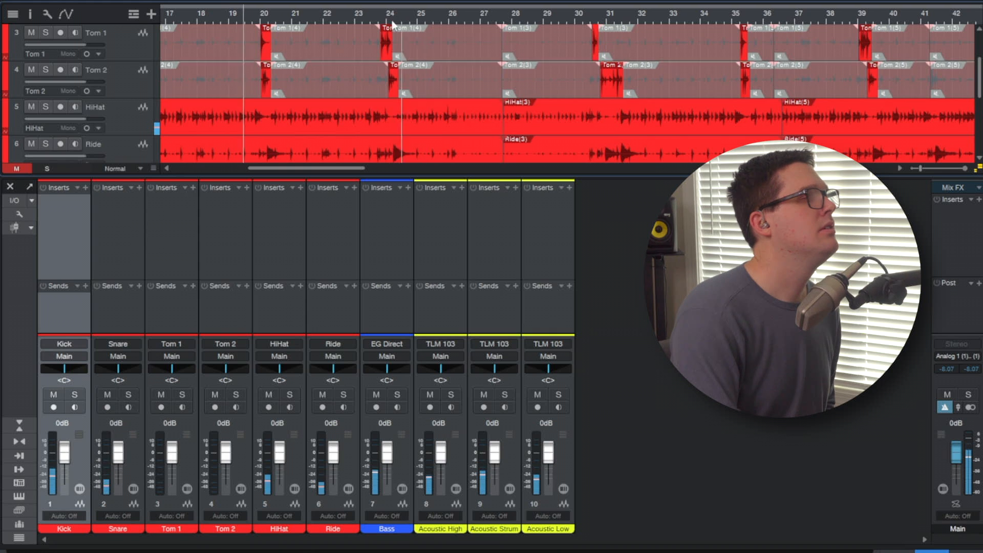
left_click_drag(385, 18, 392, 0)
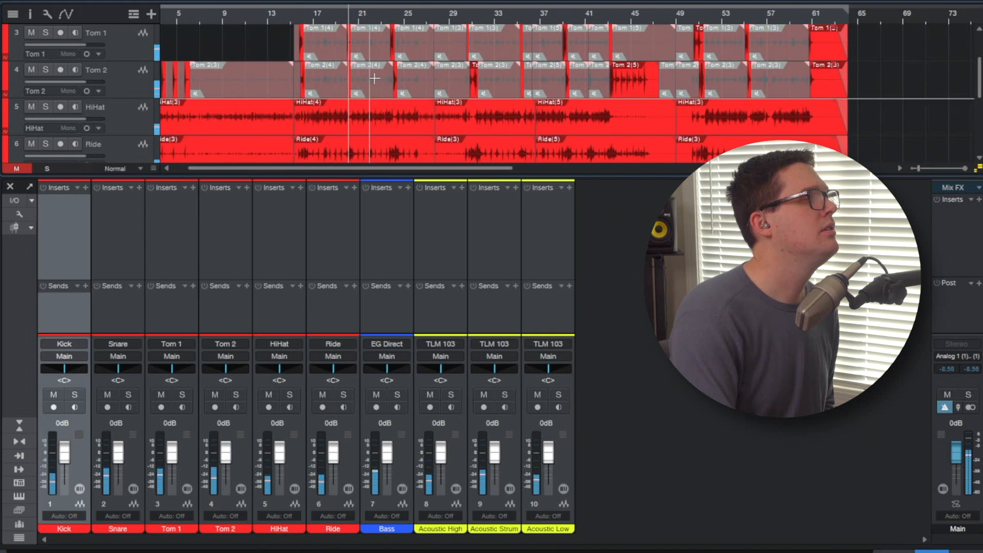
scroll(373, 79, "up", 3)
scroll(382, 128, "down", 5)
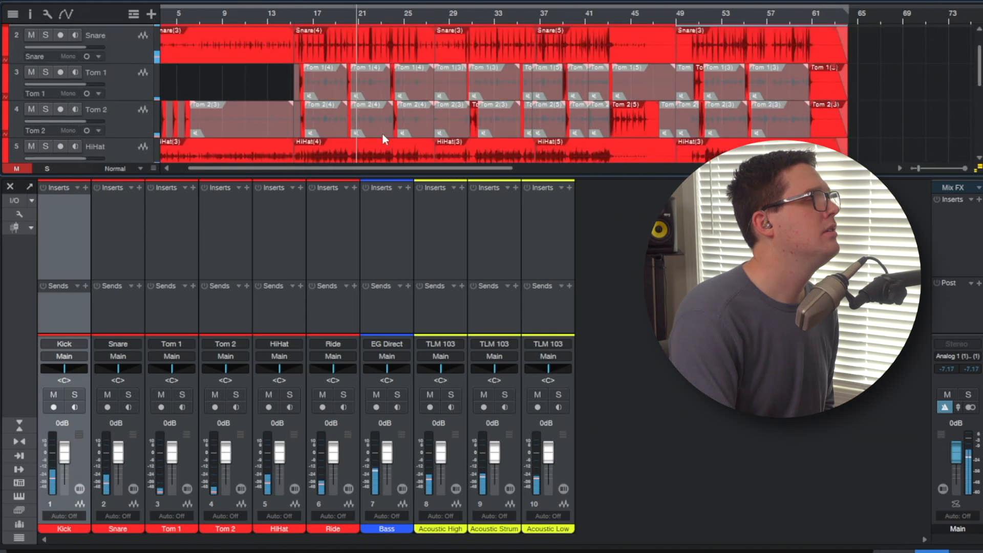
scroll(384, 138, "down", 3)
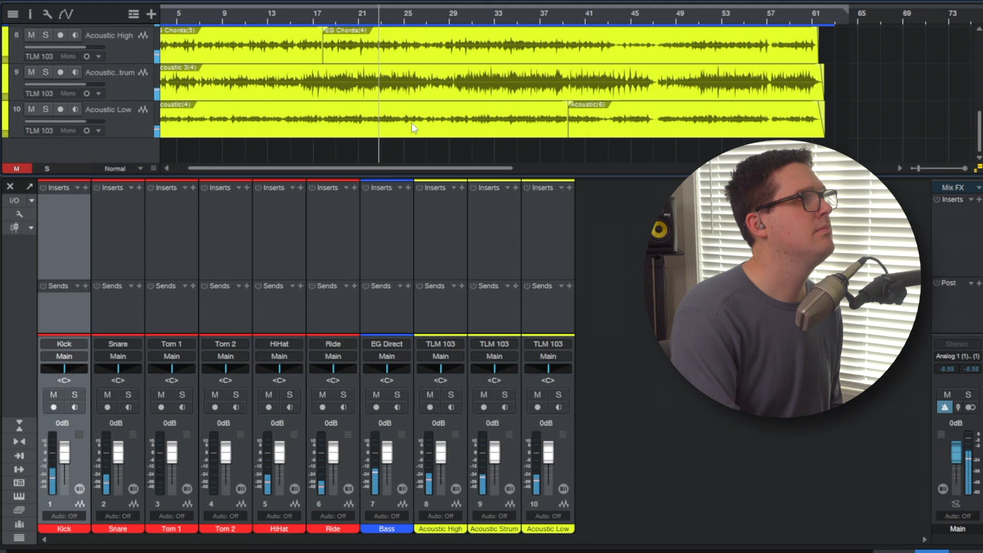
left_click_drag(385, 168, 365, 169)
scroll(372, 141, "up", 1)
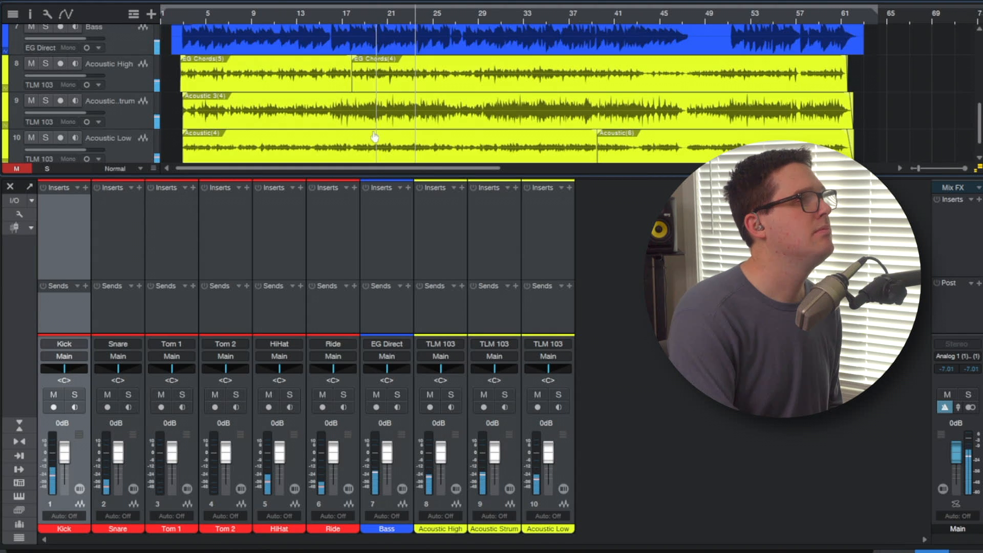
scroll(374, 137, "up", 6)
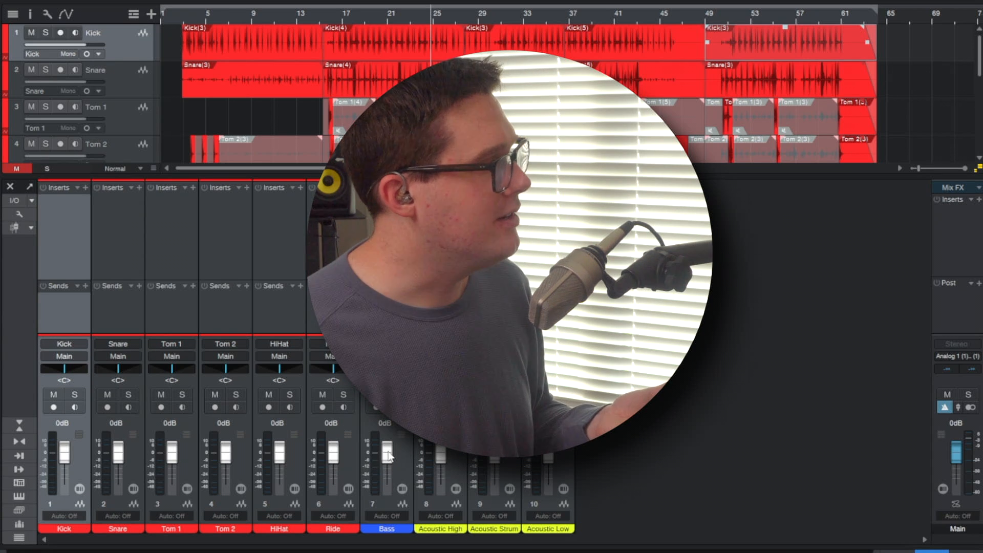
Lower the Bass channel fader to -19.5 dB and play the song from around bar 20.
left_click_drag(393, 465, 394, 466)
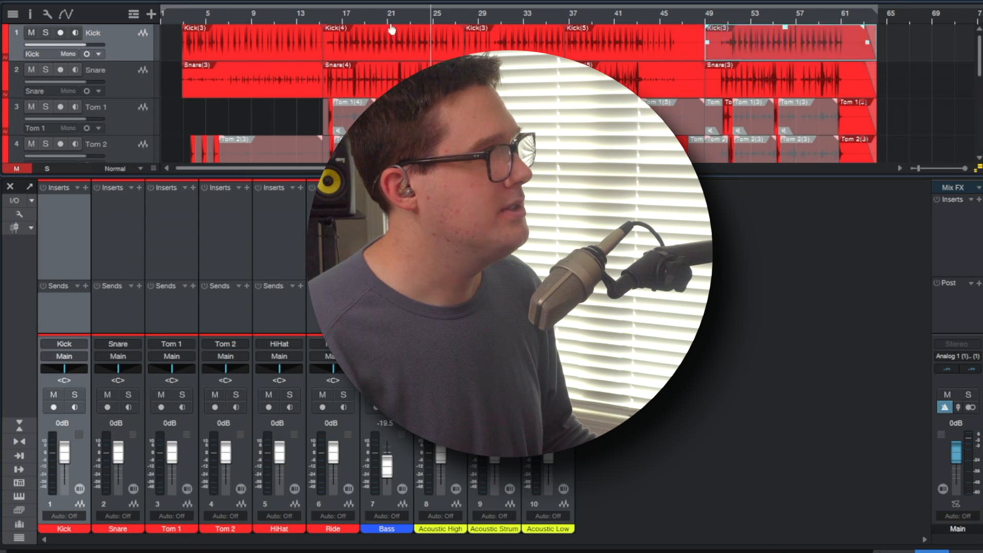
scroll(391, 16, "up", 5)
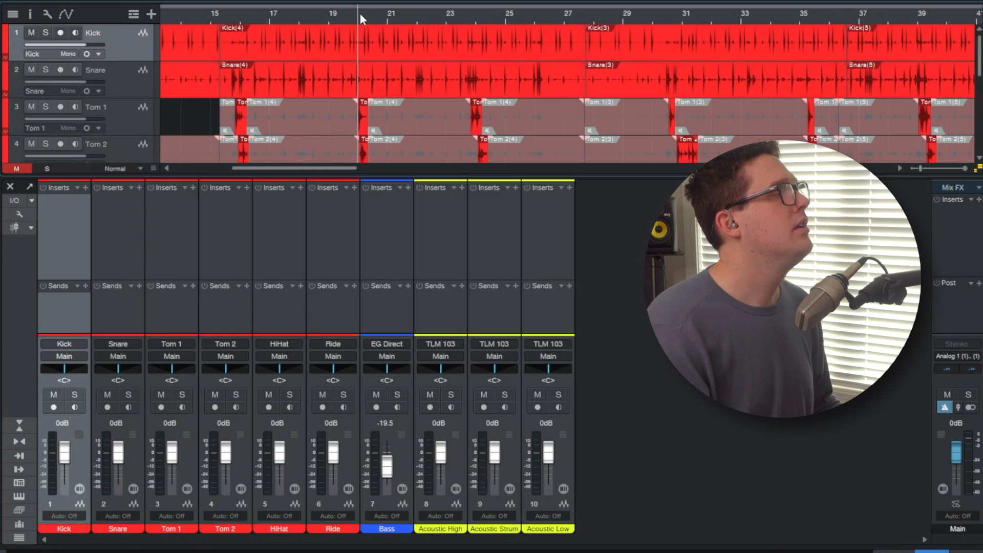
key("space")
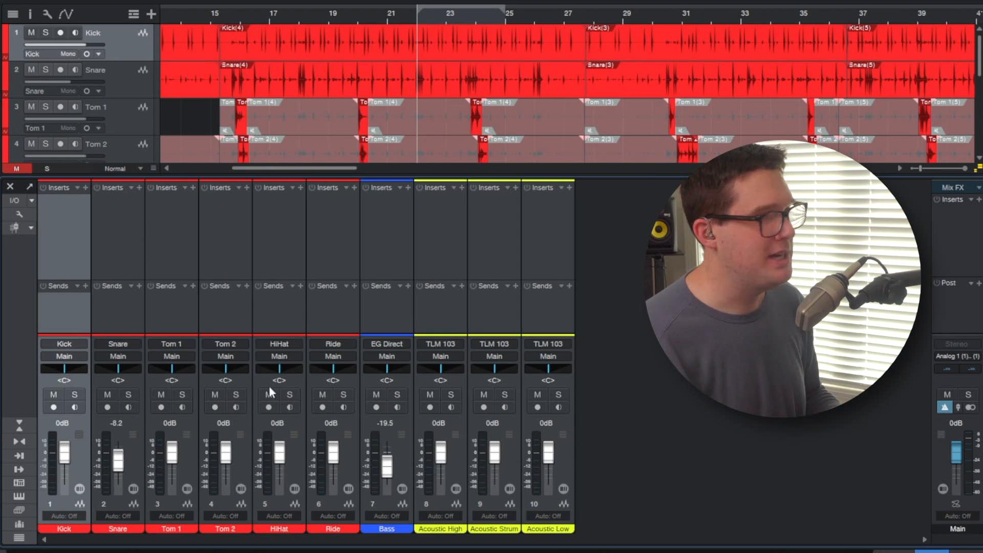
Reset the Bass and Snare channel faders to 0 dB.
left_click(385, 423)
type("0")
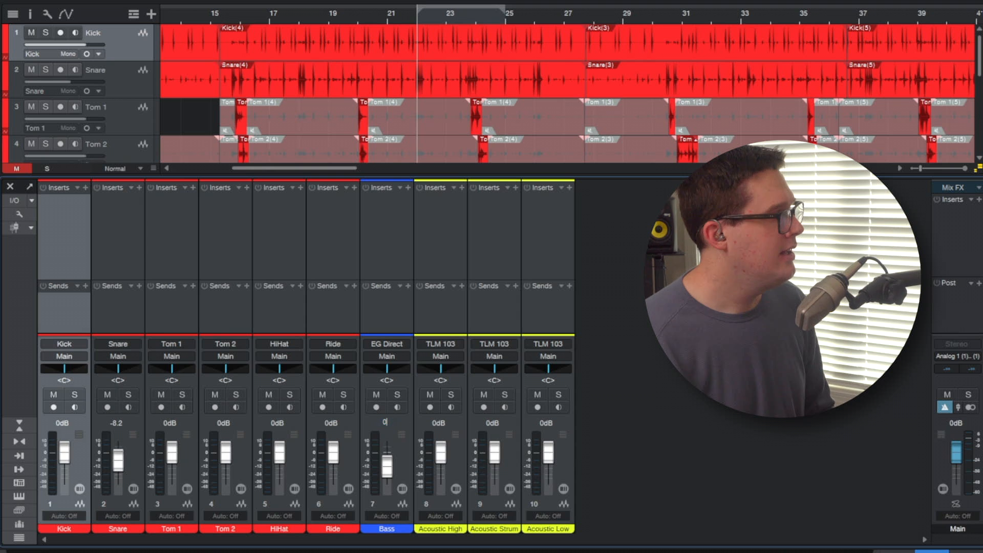
key("Return")
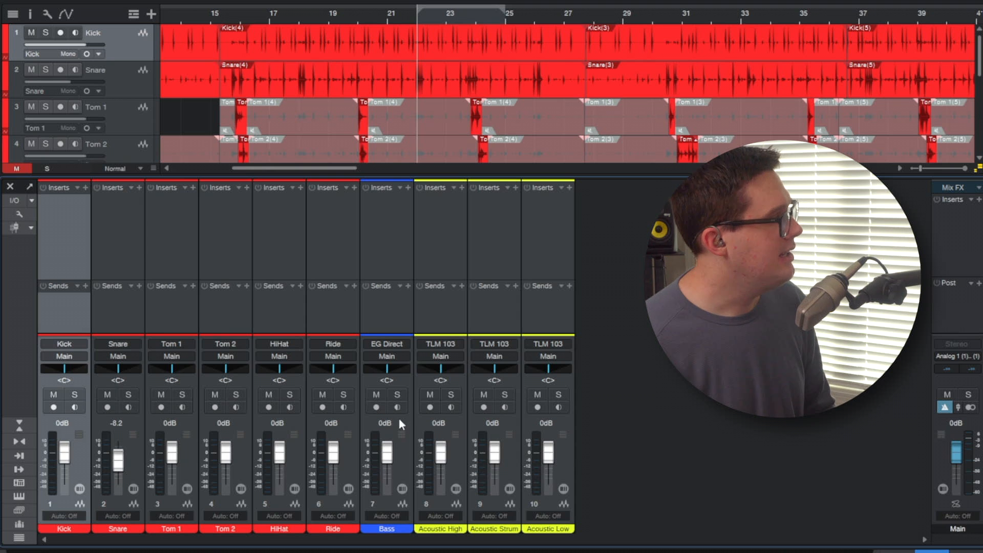
left_click(114, 423)
type("0")
key("Return")
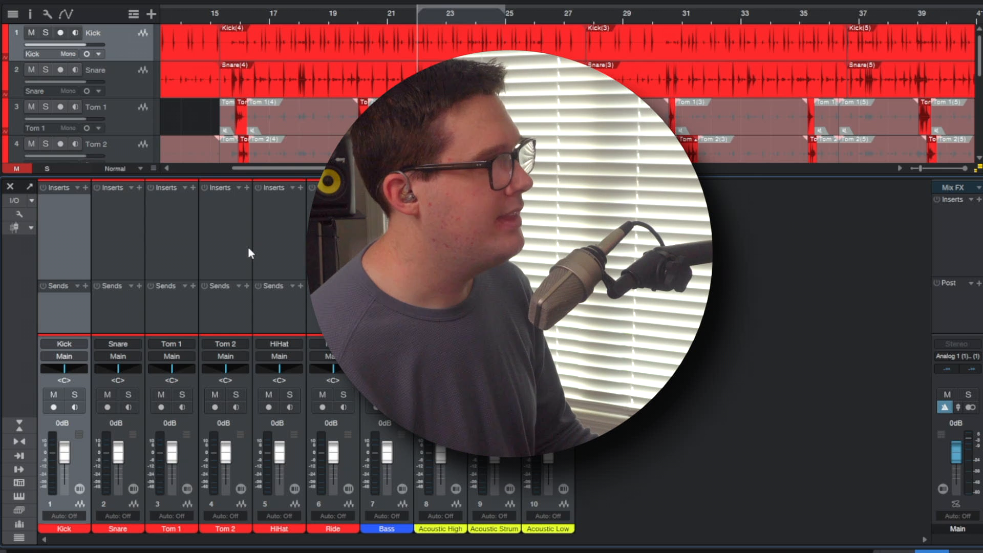
Solo the Bass channel and play the looped section from bar 22.
key("s")
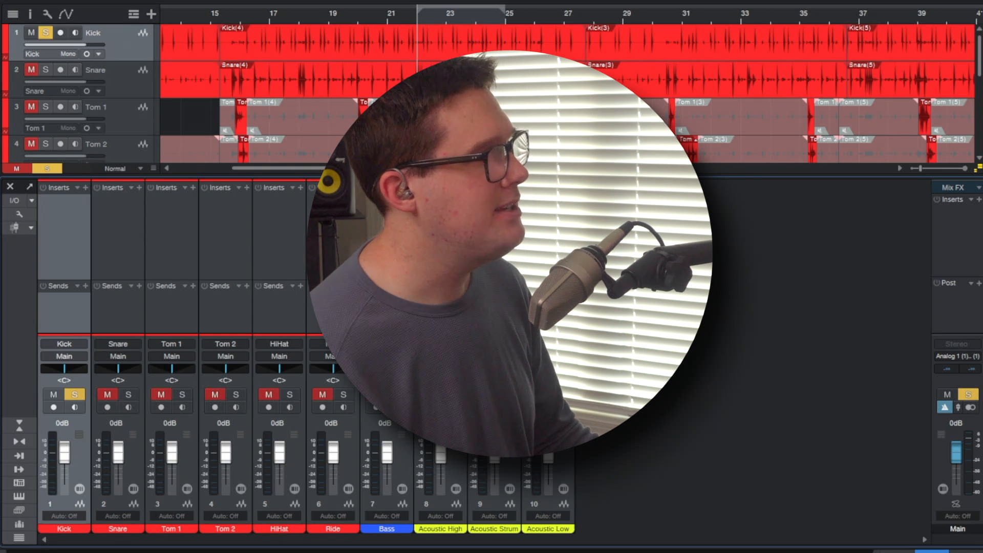
key("s")
key("Right")
key("Right")
key("Right")
key("Right")
key("Right")
key("Right")
key("Left")
key("Left")
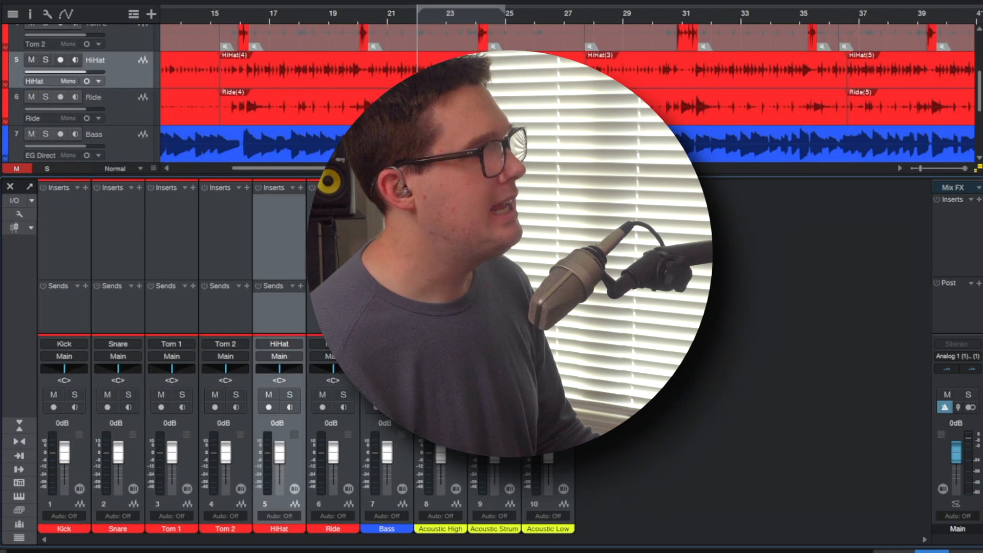
key("Right")
key("Right")
key("s")
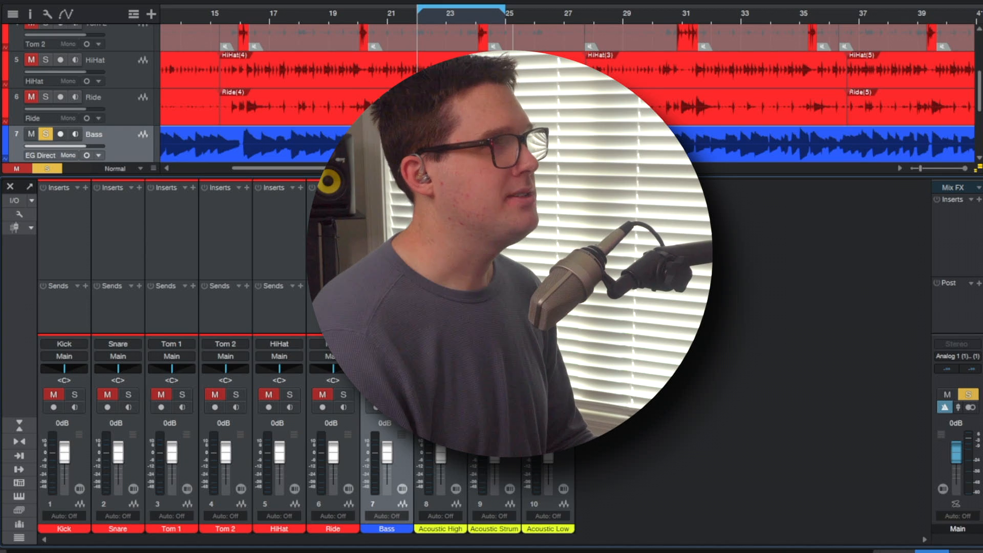
key("space")
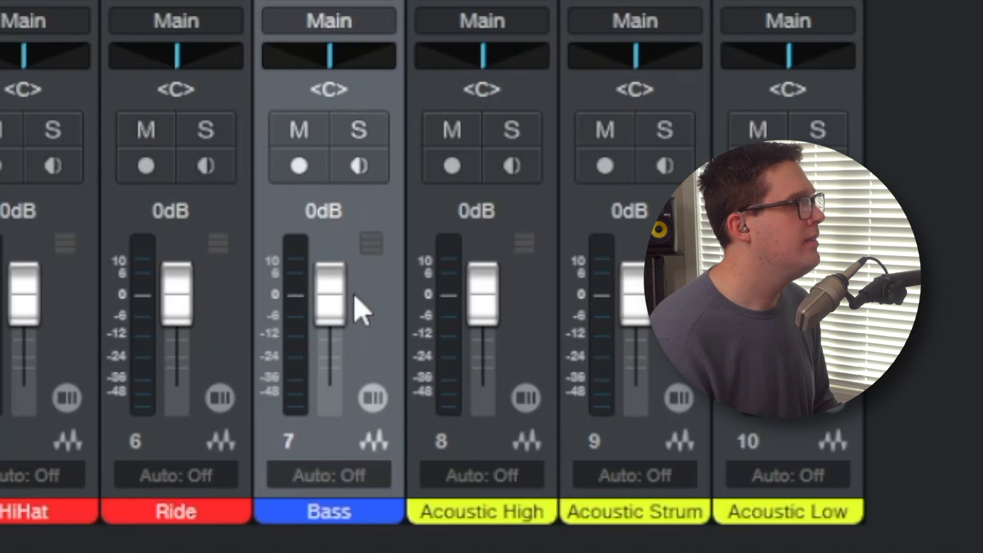
key("s")
mouse_move(301, 358)
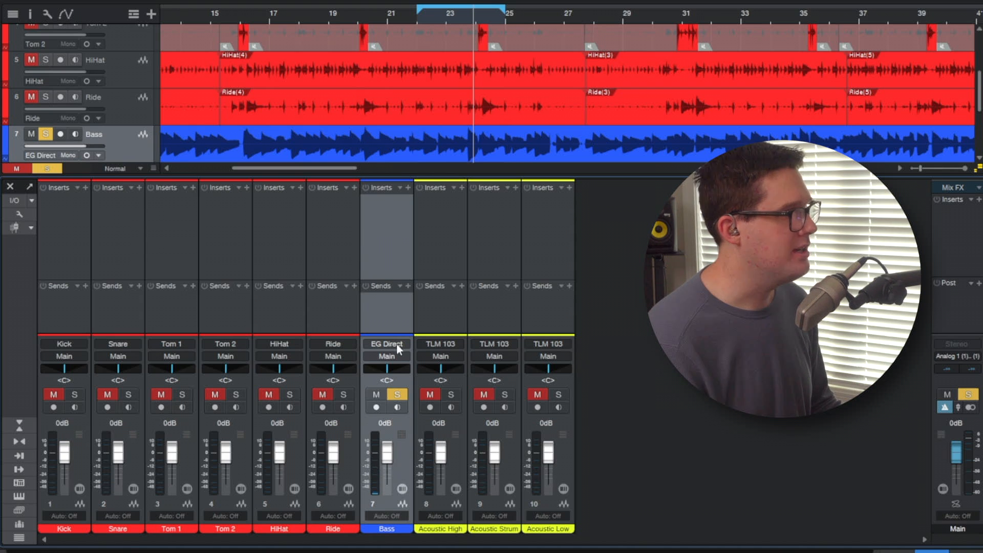
left_click(407, 187)
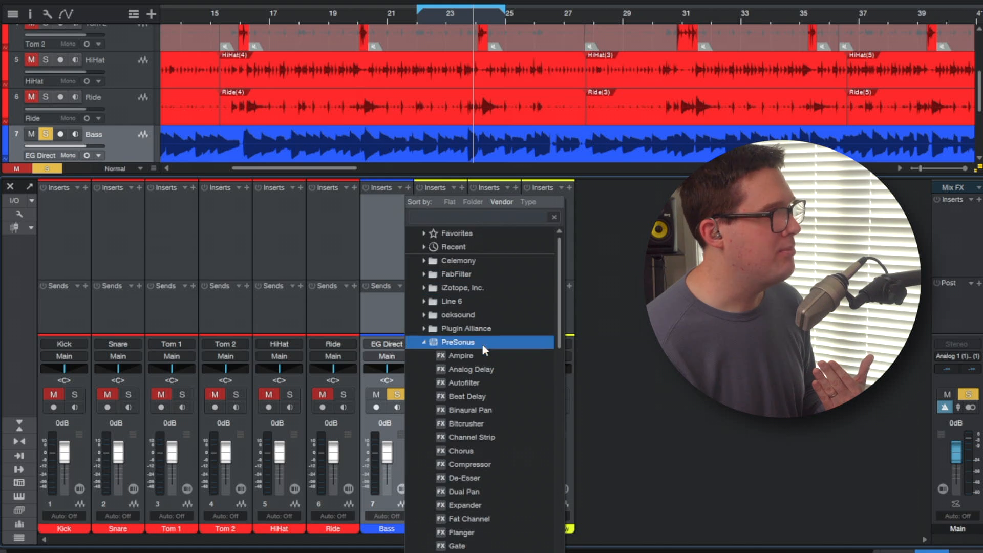
left_click(391, 236)
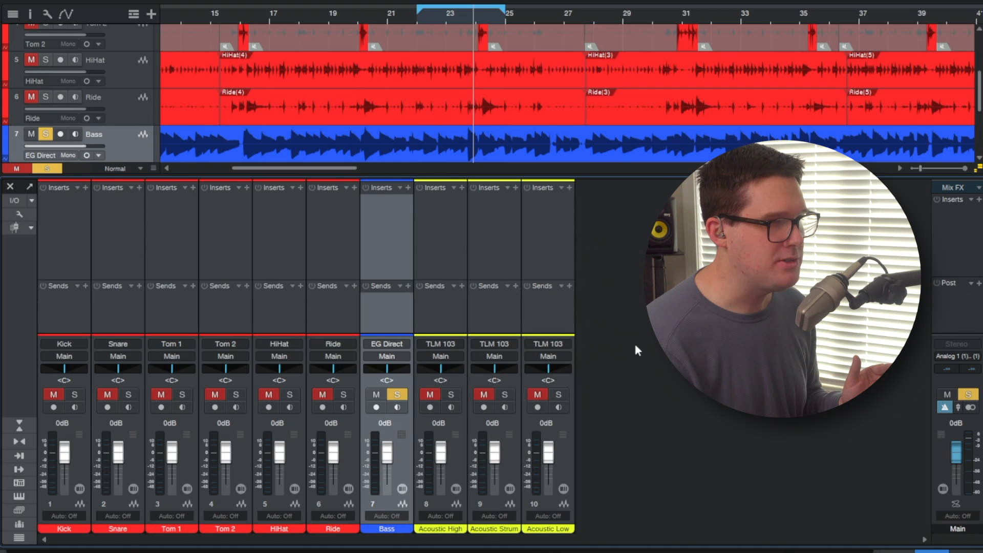
left_click(932, 551)
left_click(932, 551)
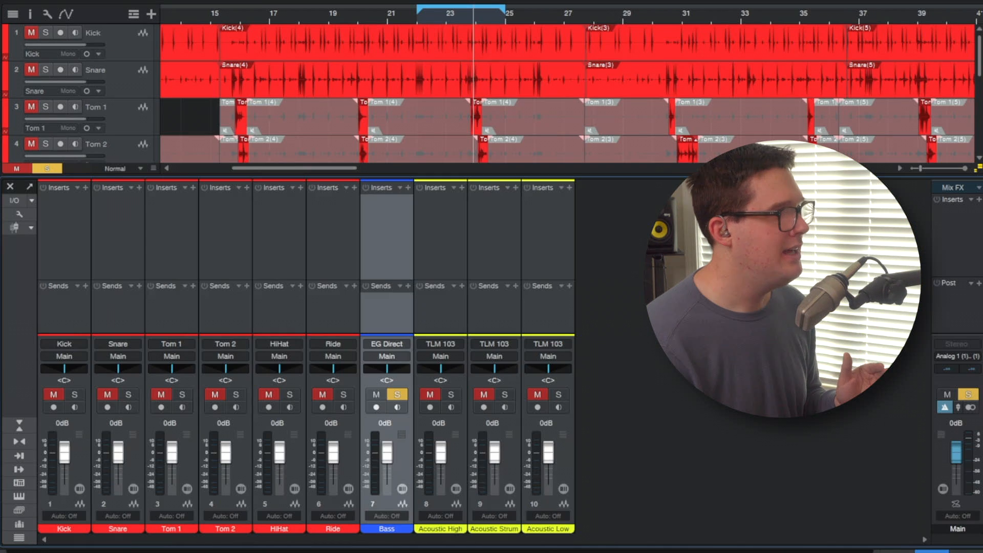
left_click(390, 247)
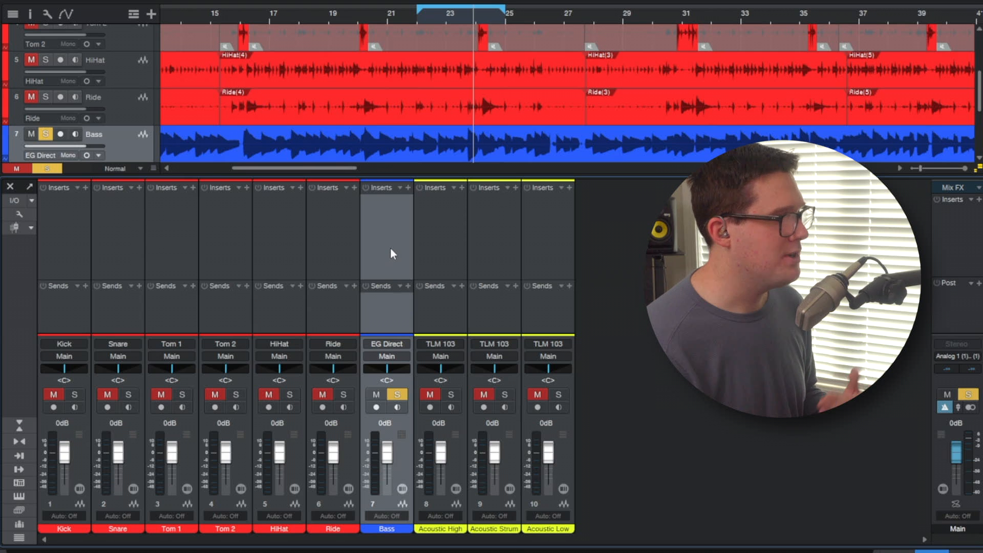
Insert the PreSonus Mixtool plug-in on the Bass channel.
left_click(408, 189)
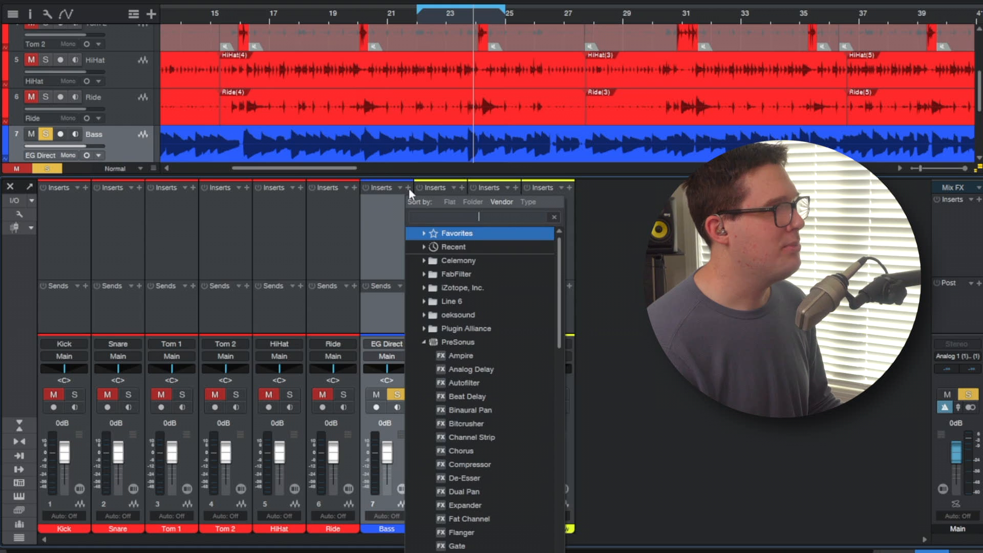
left_click(501, 342)
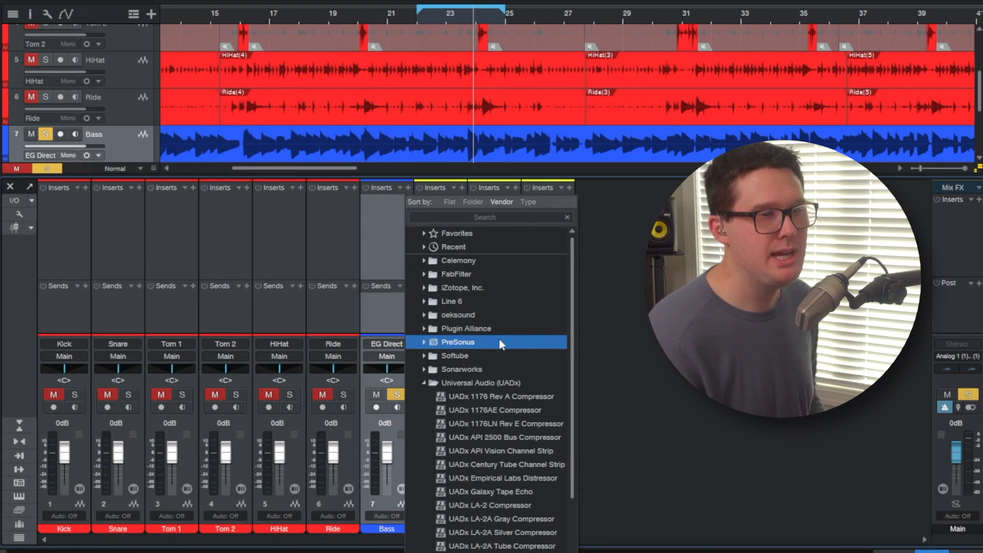
left_click(514, 382)
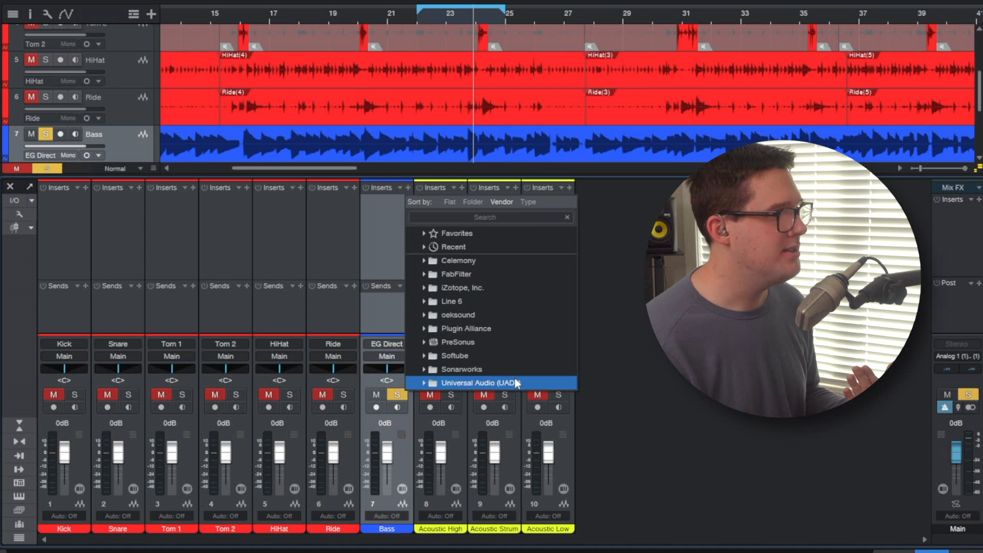
left_click(484, 346)
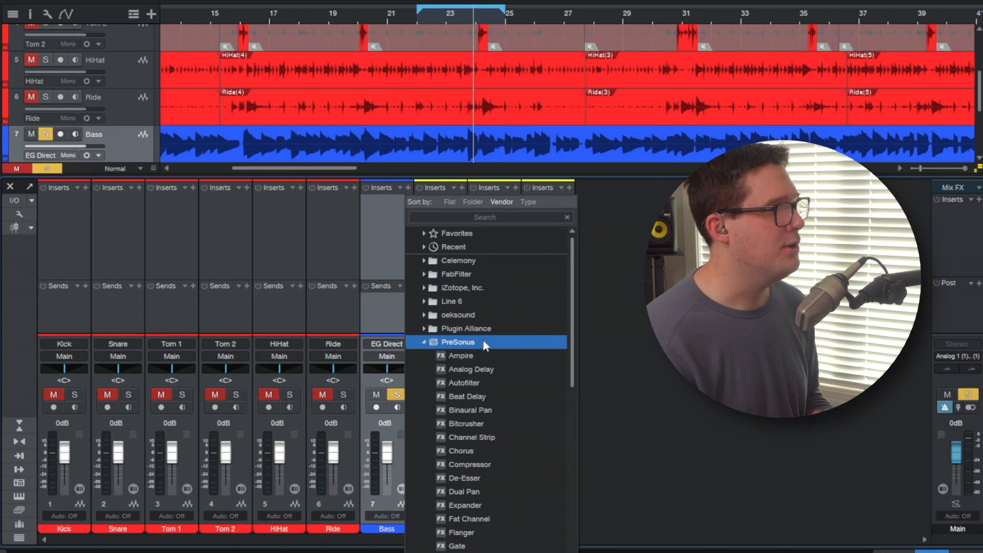
scroll(508, 394, "down", 3)
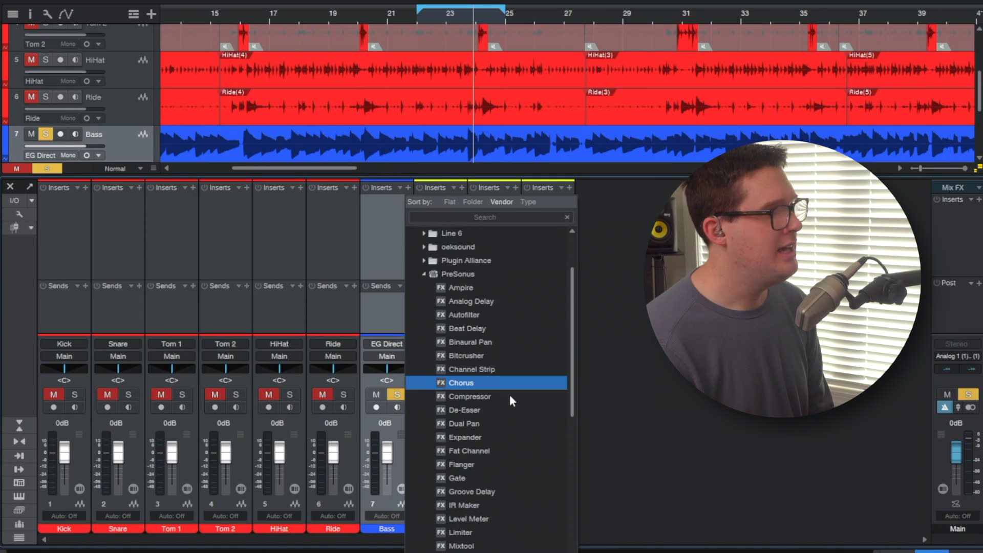
scroll(509, 394, "down", 4)
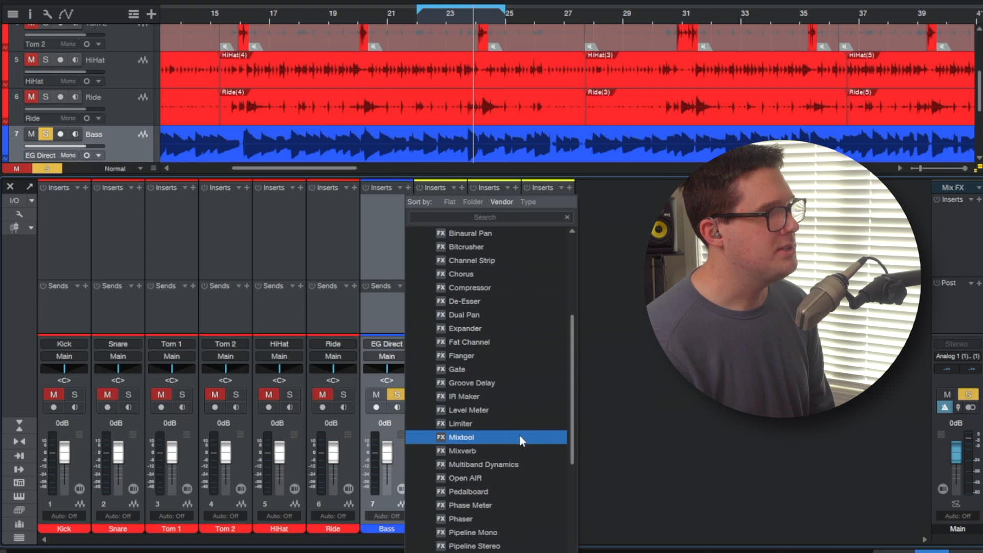
left_click(520, 436)
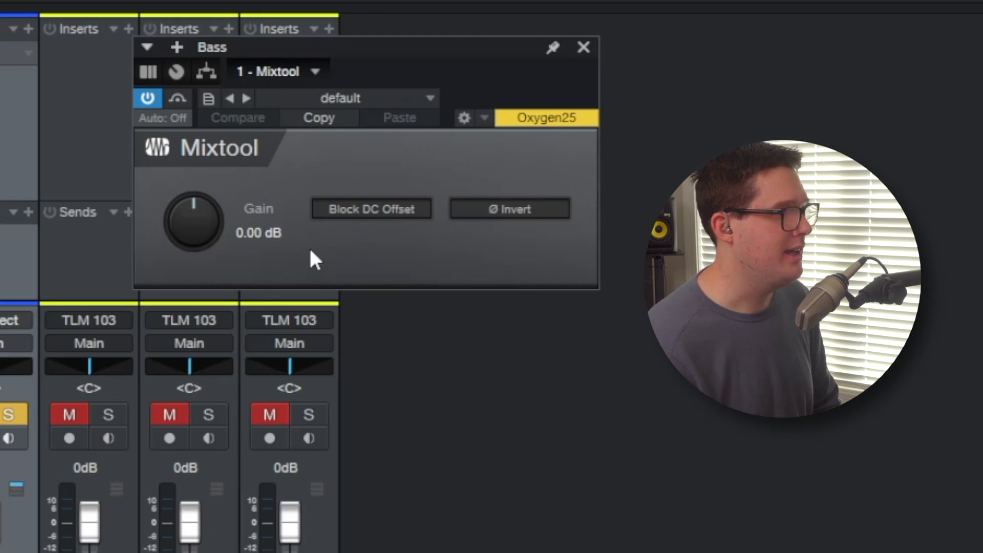
Reposition the Mixtool window and set its gain to about -2.64 dB on the Bass channel.
left_click_drag(370, 45, 406, 89)
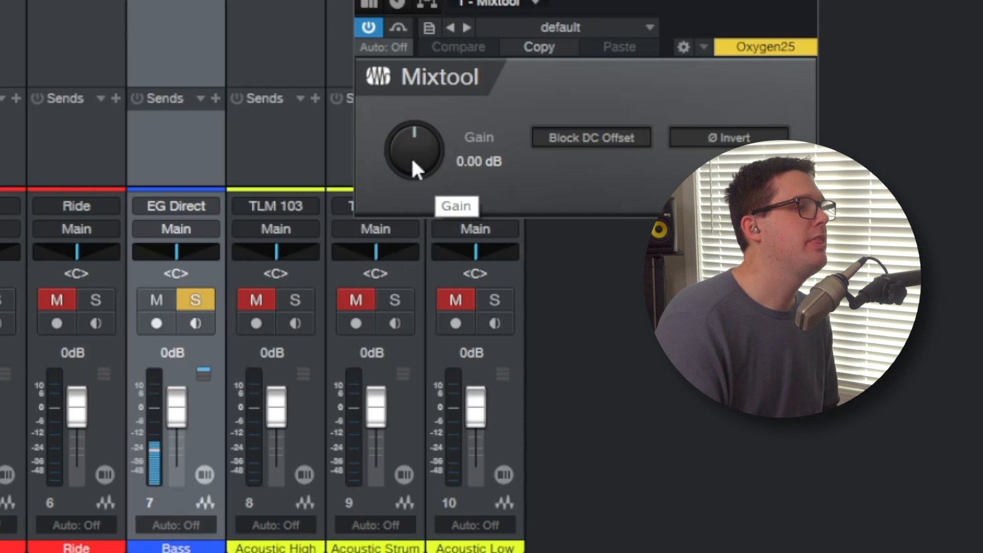
mouse_move(413, 163)
left_mouse_down()
mouse_move(405, 221)
mouse_move(404, 158)
mouse_move(417, 142)
mouse_move(410, 165)
left_mouse_up()
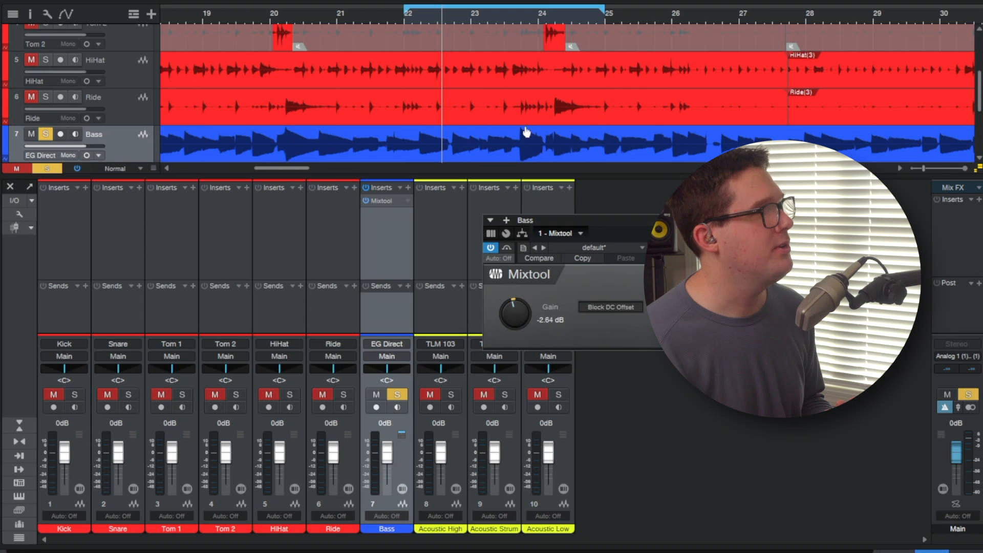
Raise the volume envelope of the Bass audio event in the arrangement so its waveform gets much larger.
scroll(527, 131, "down", 2)
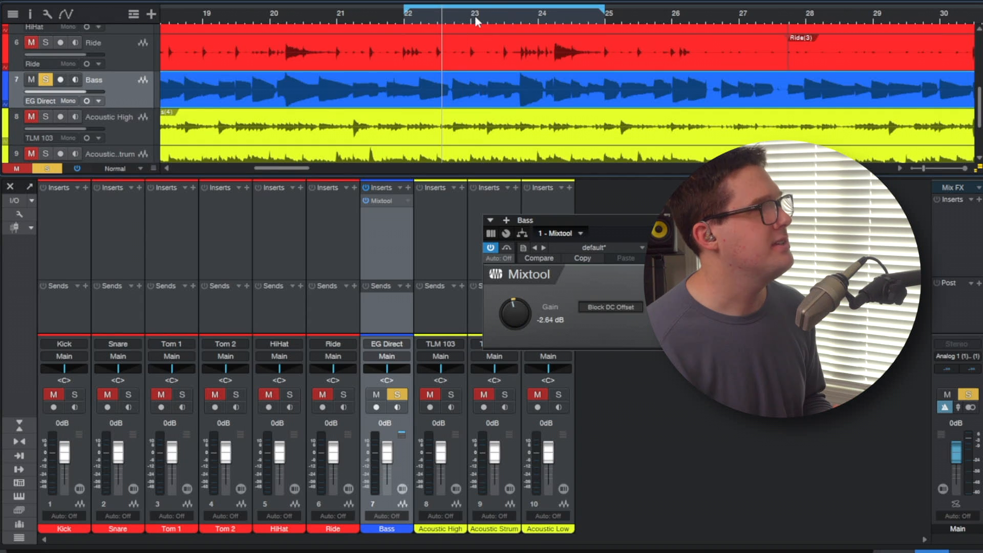
scroll(476, 19, "down", 3)
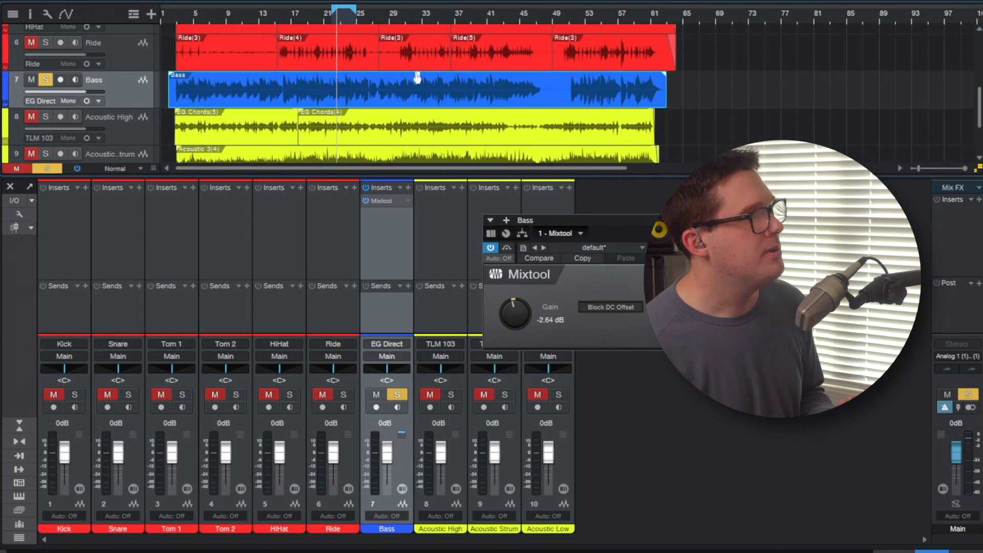
left_click_drag(417, 77, 420, 69)
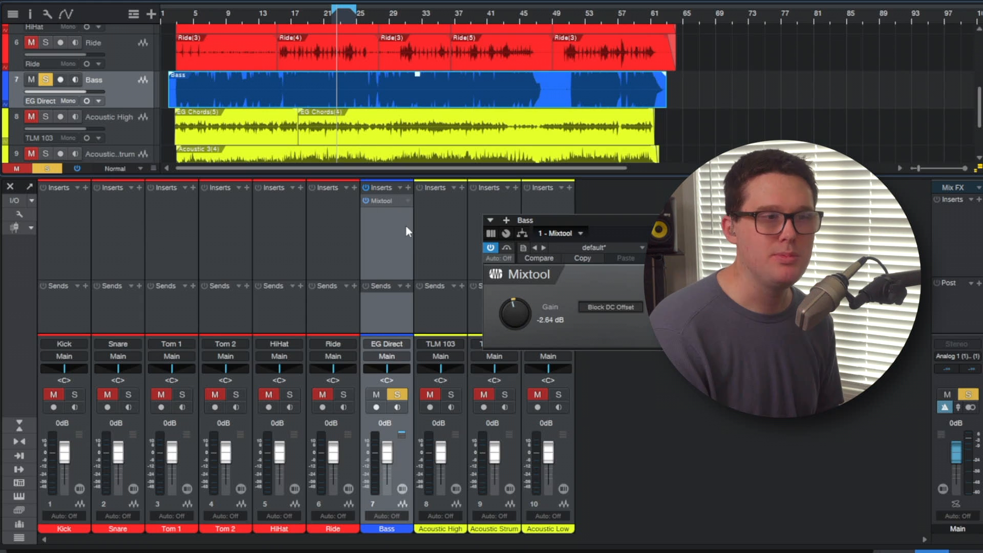
Bypass the Mixtool plug-in on the Bass channel and remove it from the inserts.
left_click(364, 200)
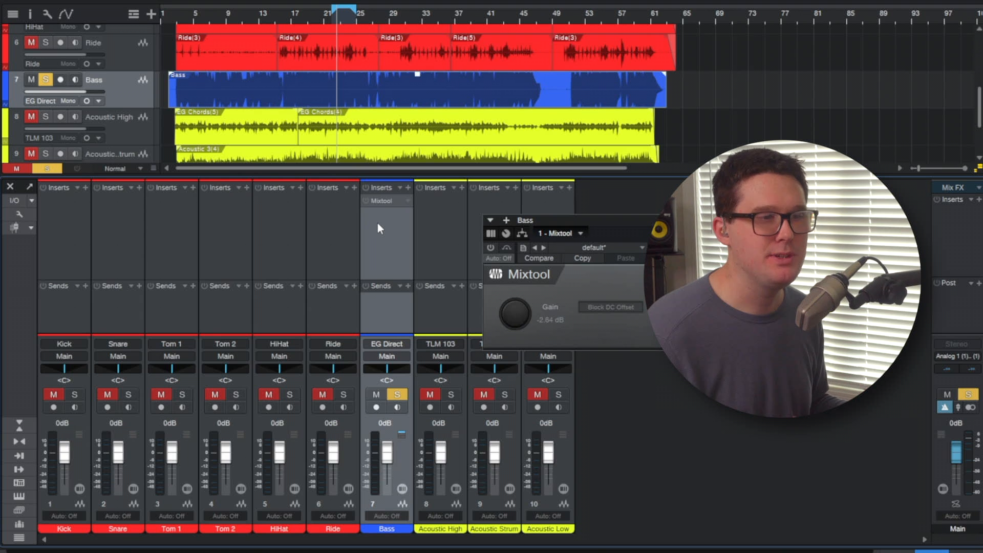
left_click(458, 93)
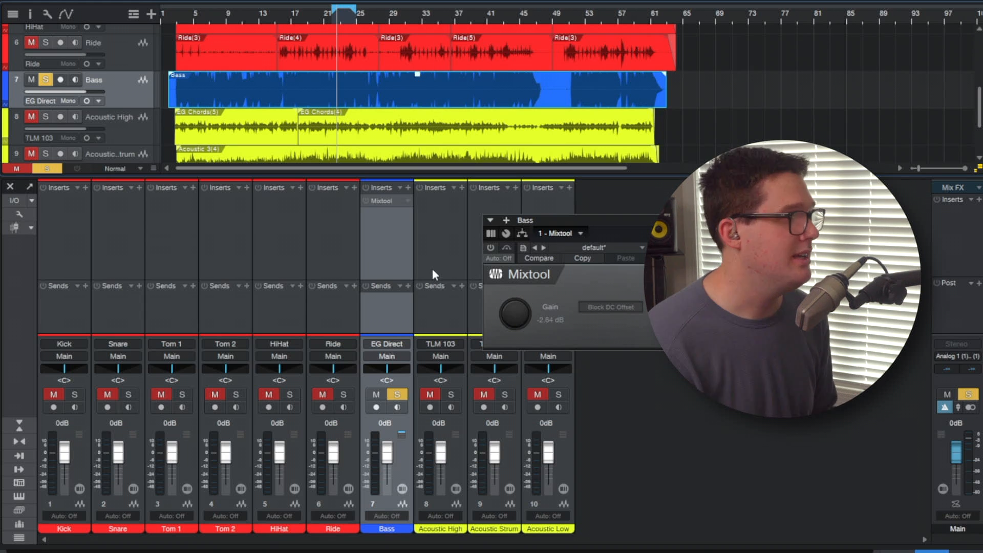
right_click(407, 198)
left_click(421, 321)
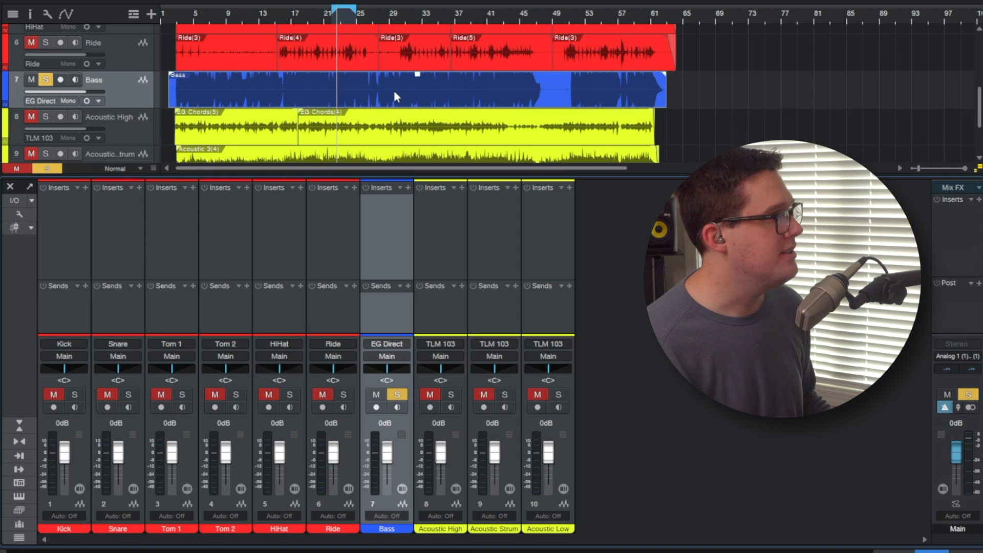
right_click(418, 77)
left_click(417, 80)
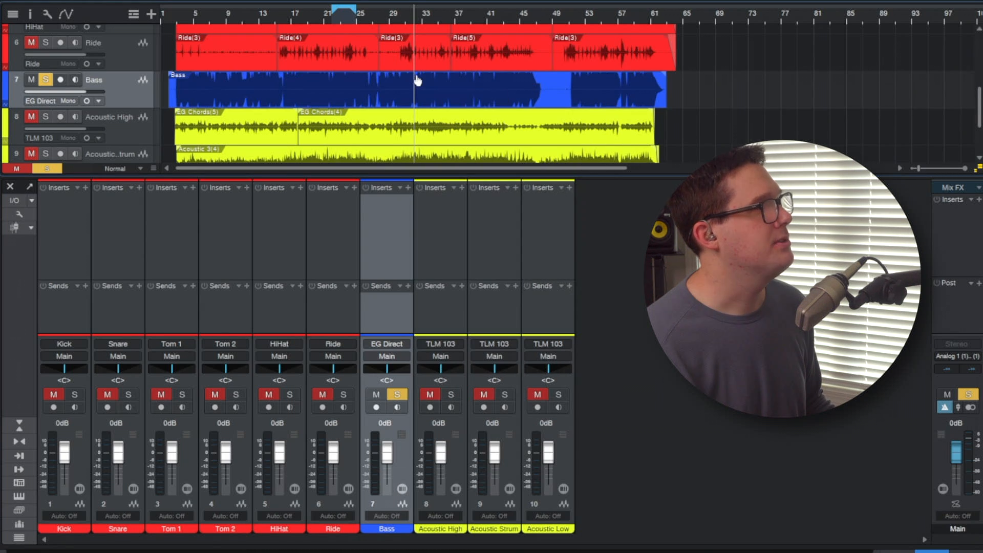
left_click(411, 94)
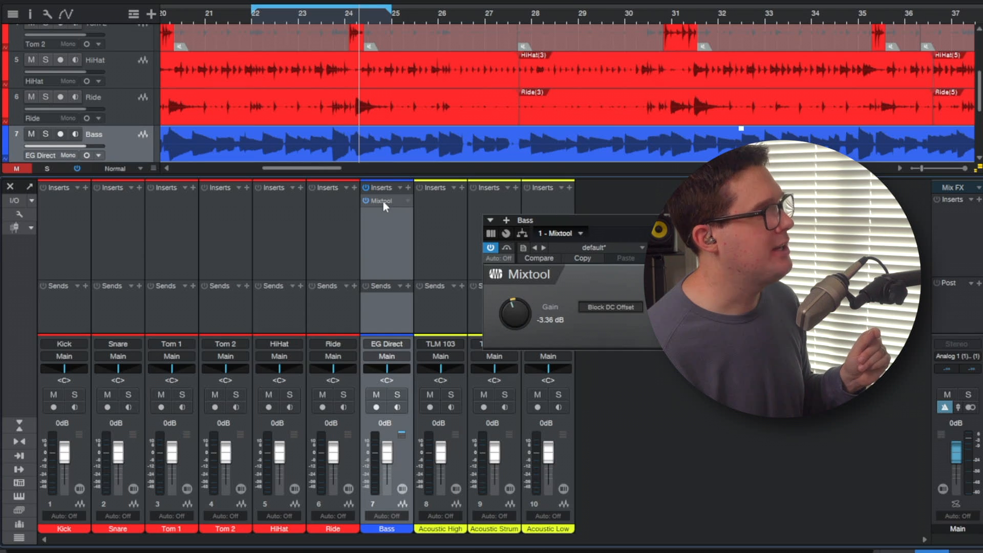
Copy the Bass channel's Mixtool with its -3.36 dB gain onto all six drum channels and the three acoustic guitar channels.
left_click_drag(383, 201, 330, 205)
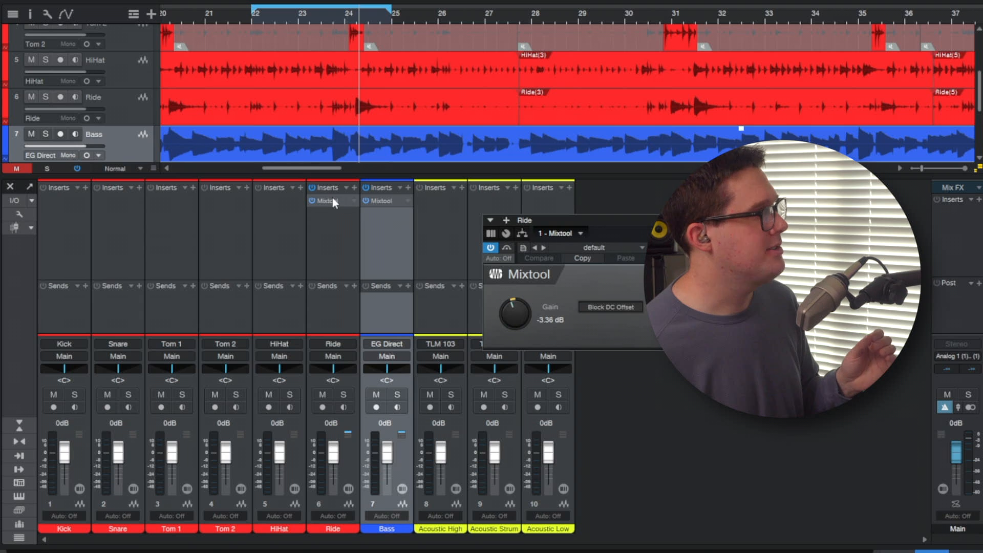
left_click_drag(336, 197, 66, 200)
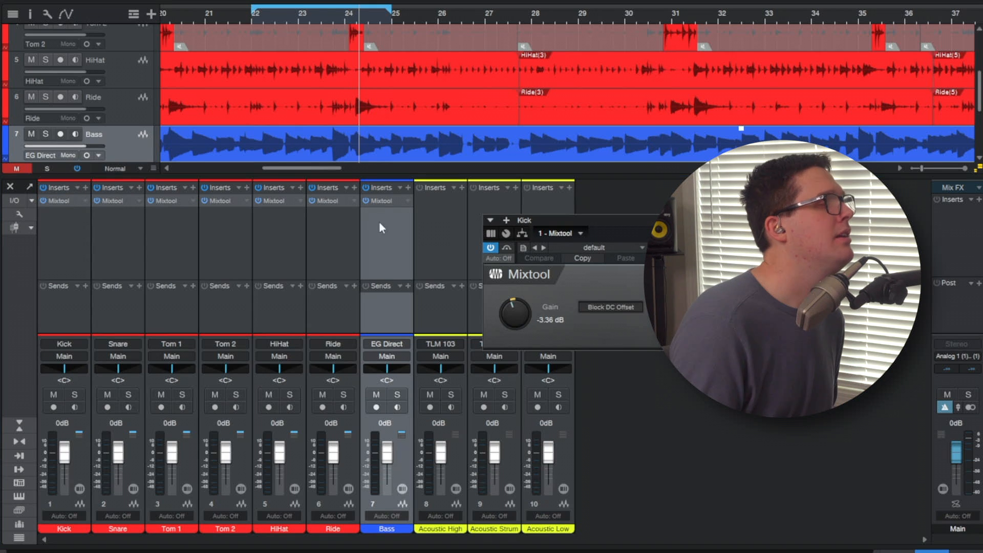
left_click_drag(385, 199, 534, 198)
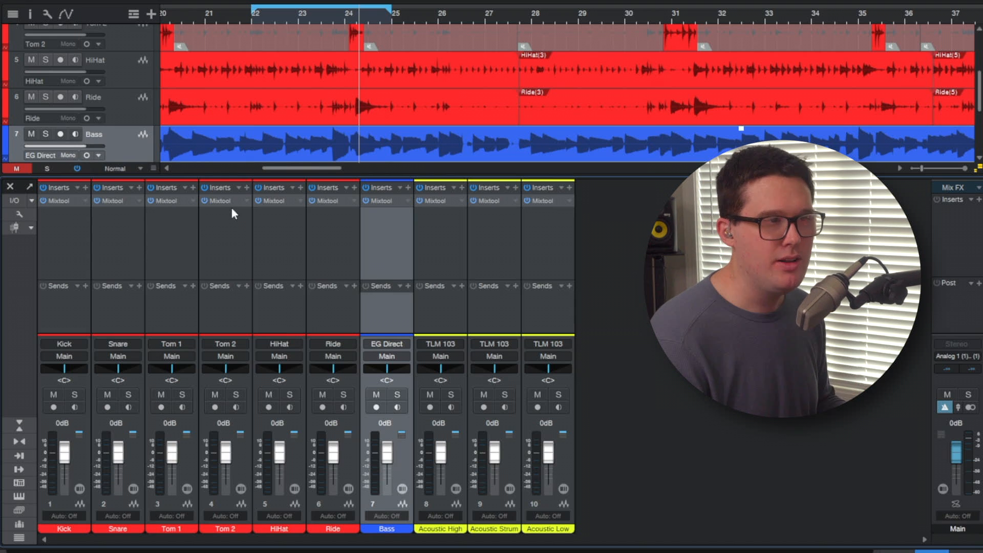
Play the looped section from bar 22 and bring up the Kick channel's Mixtool.
left_click(254, 16)
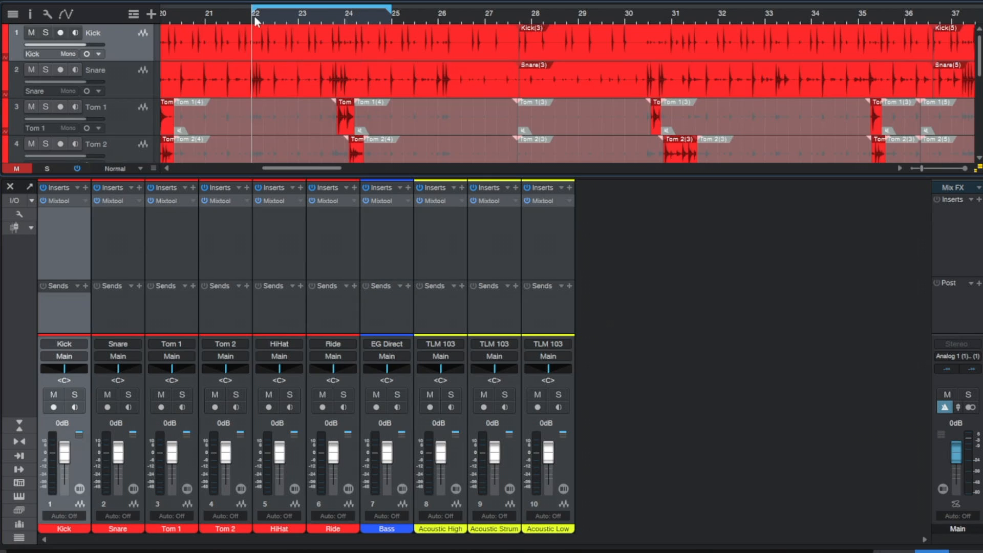
key("space")
left_click(71, 203)
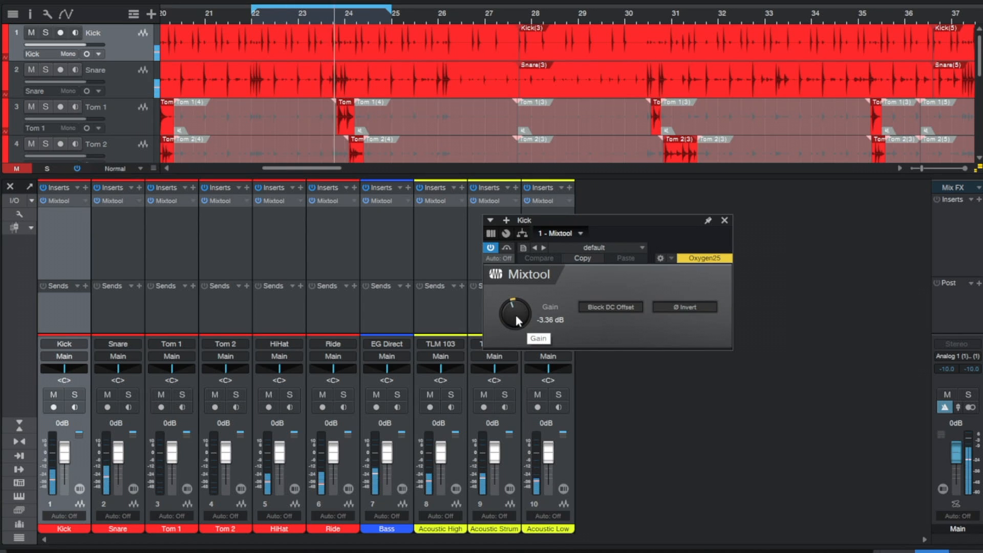
Set the Mixtool gain on the Snare channel to about -7.92 dB.
left_click(118, 200)
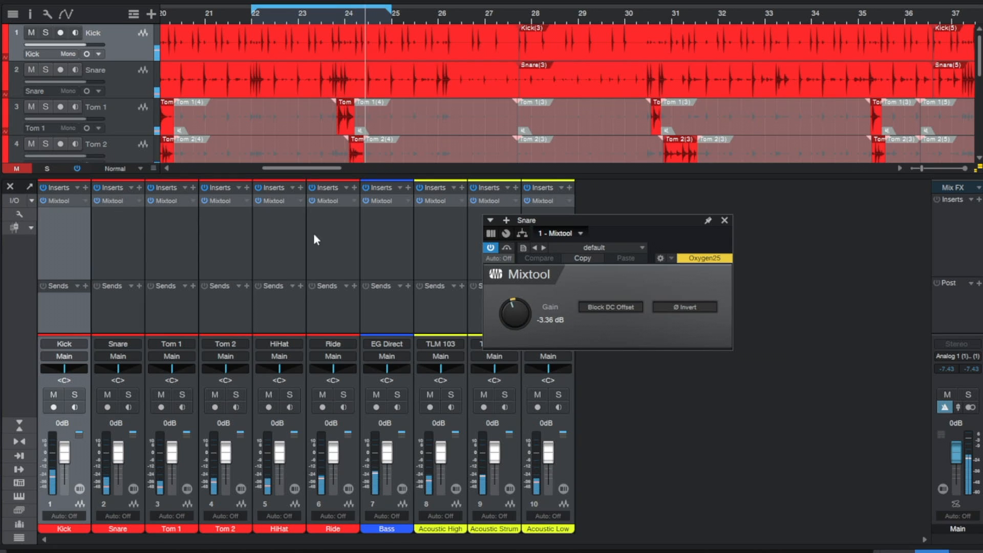
left_click(112, 201)
left_click(112, 199)
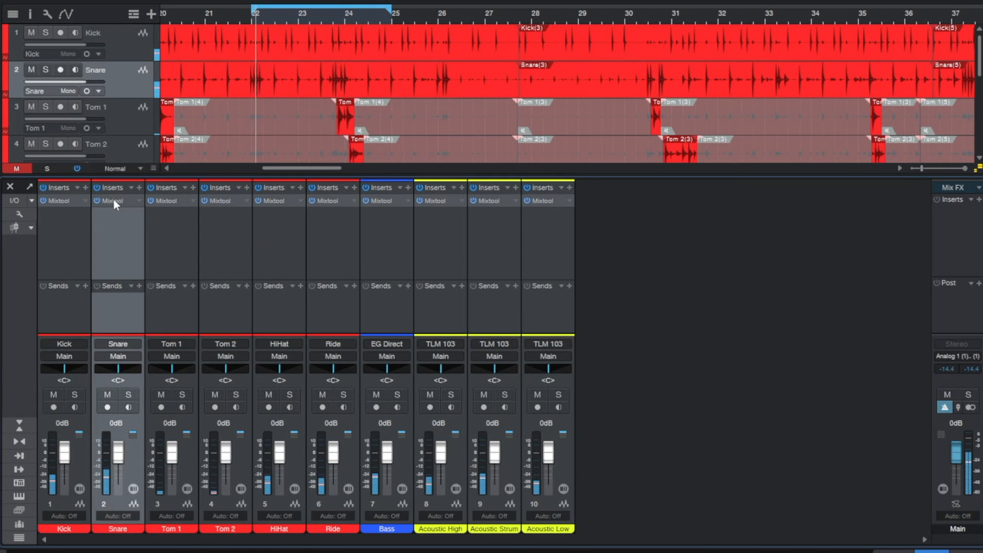
left_click(119, 198)
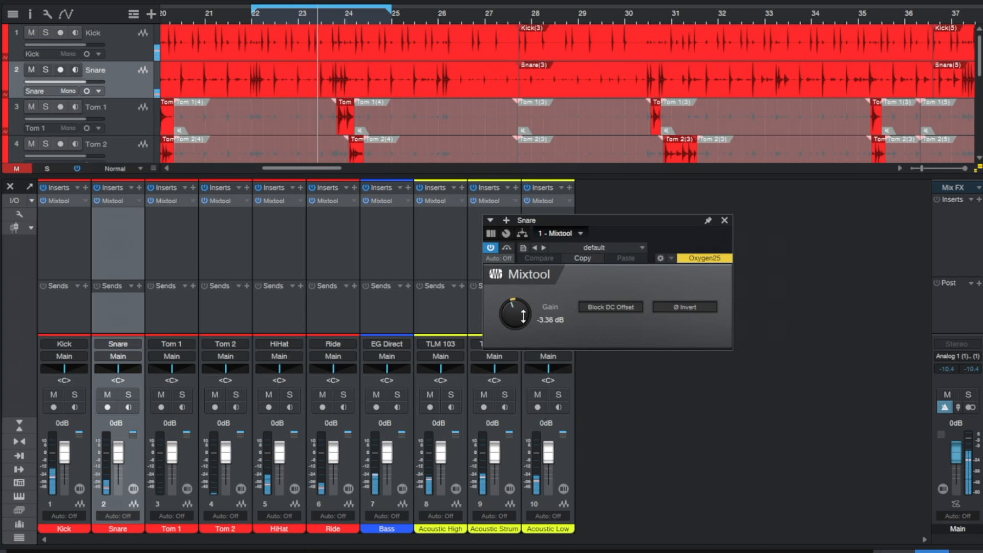
left_click_drag(521, 314, 521, 323)
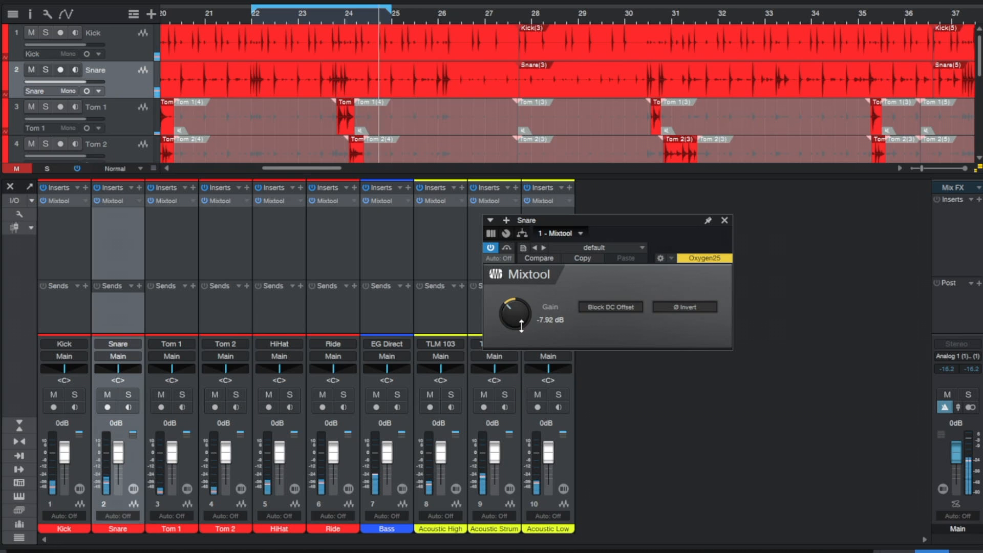
Lower the Mixtool gain on the Tom 1 channel to about -3.84 dB.
left_click(173, 206)
left_click(171, 203)
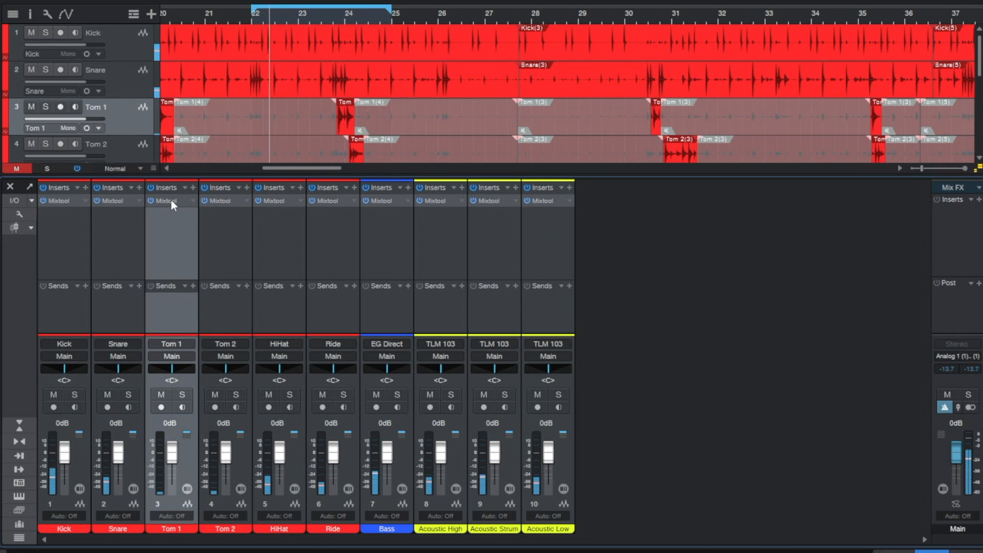
left_click(171, 201)
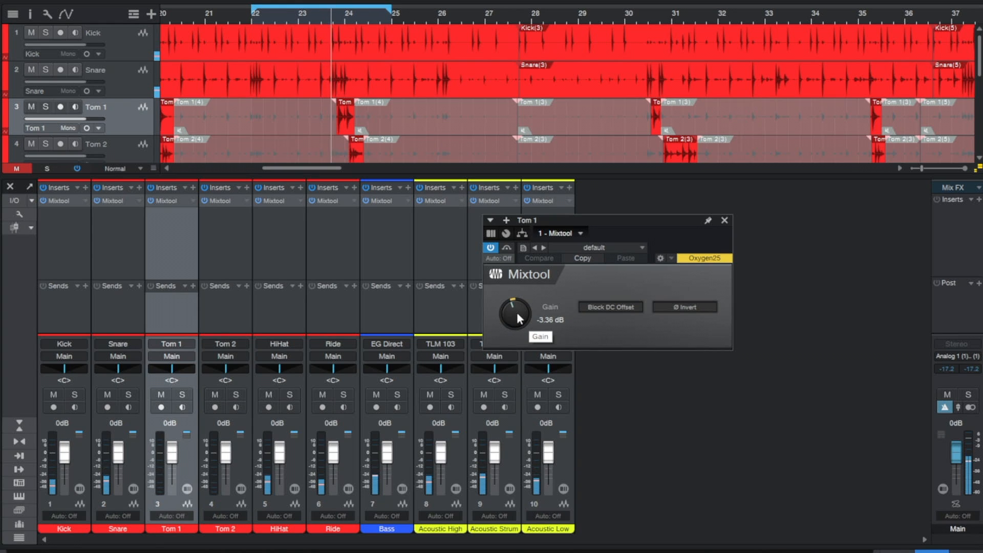
left_click_drag(517, 318, 518, 319)
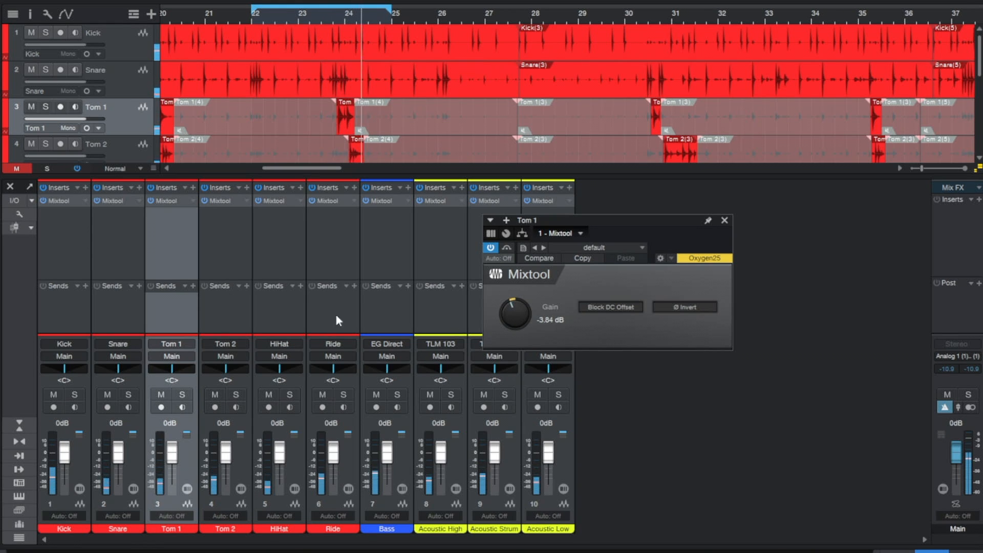
Bring up the Tom 2 channel's Mixtool and check its gain against the channel's level.
left_click(213, 233)
left_click(220, 201)
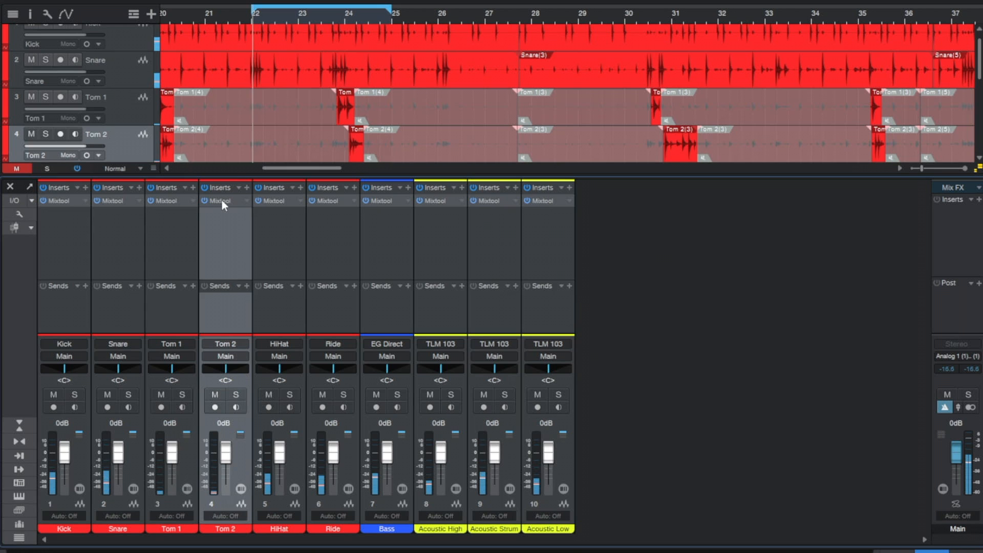
left_click(221, 198)
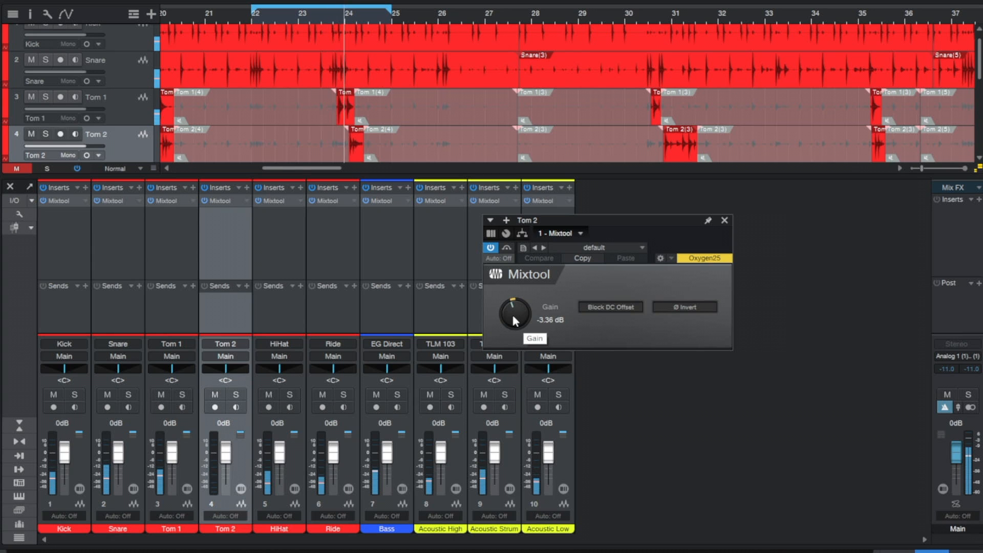
left_click_drag(513, 316, 516, 319)
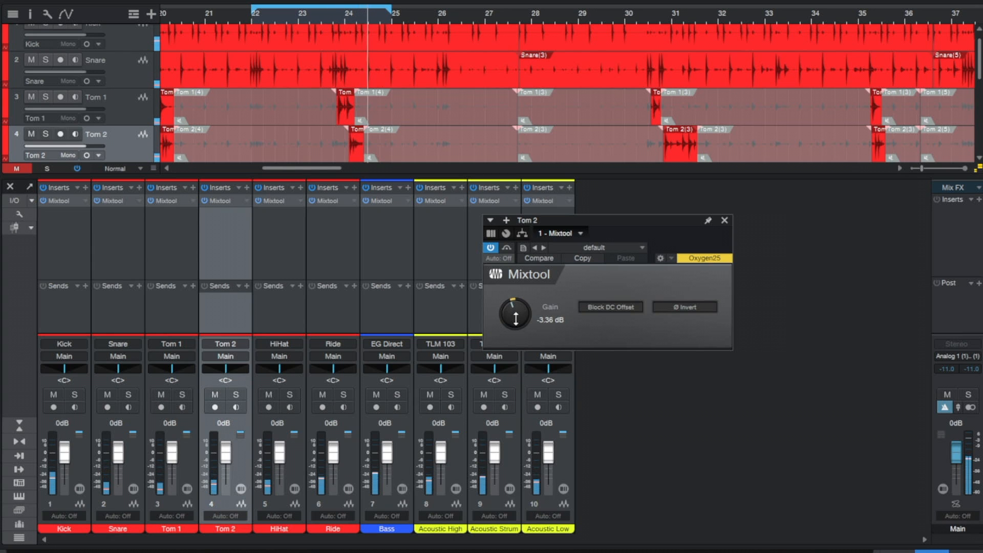
Set the HiHat channel's Mixtool gain to about -0.72 dB and bring up the Ride channel's Mixtool.
left_click(296, 221)
left_click(280, 200)
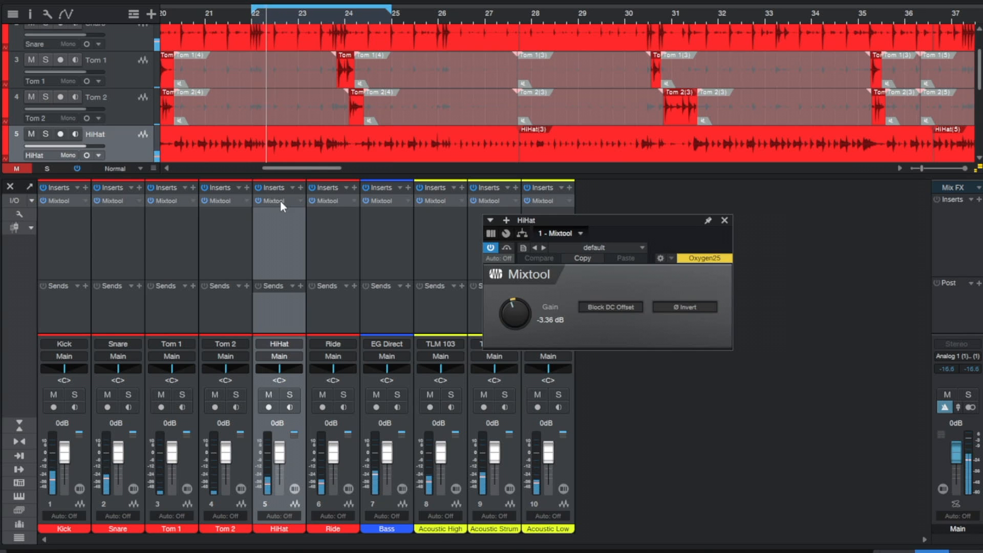
left_click_drag(513, 313, 515, 311)
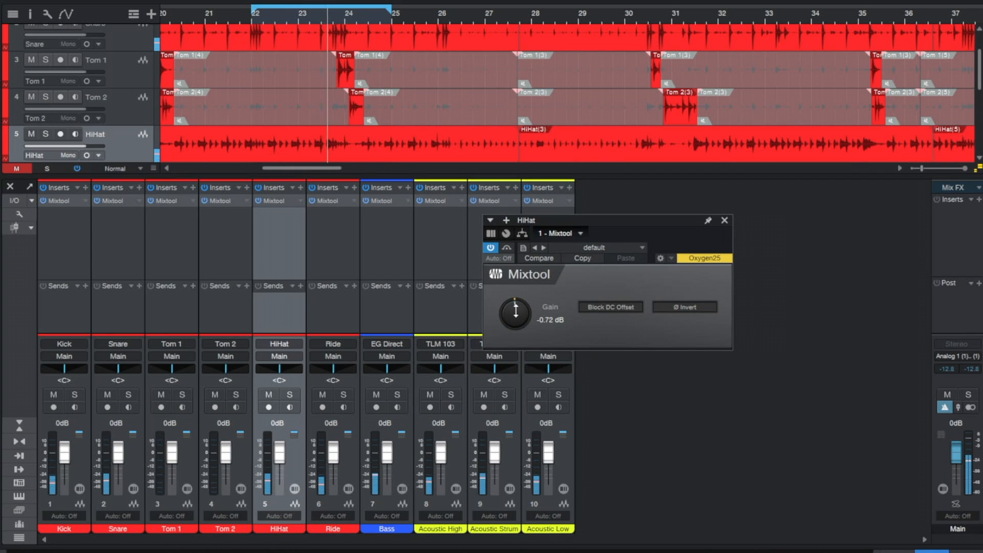
left_click(322, 203)
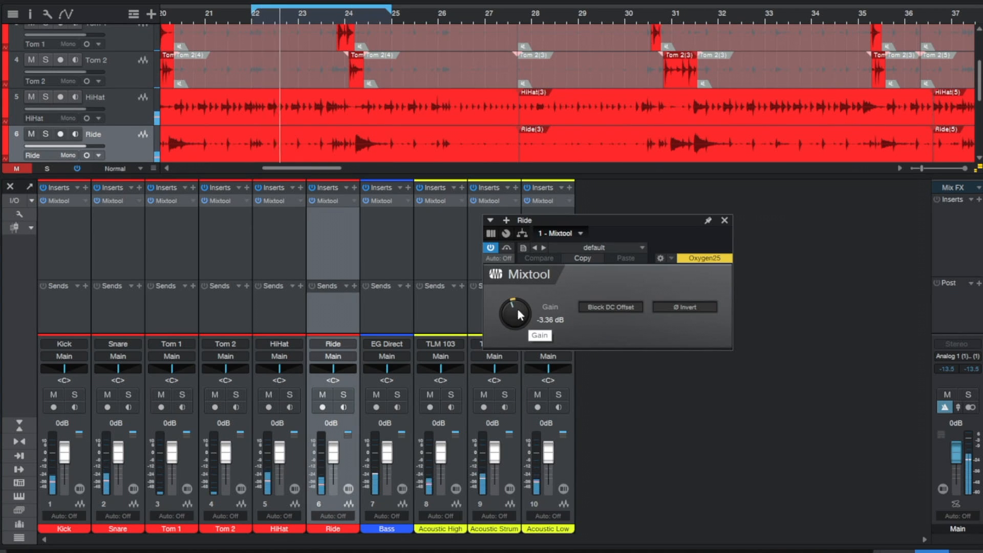
Raise the Mixtool gain on the Acoustic High channel to about 5.04 dB.
left_click(388, 234)
left_click(436, 234)
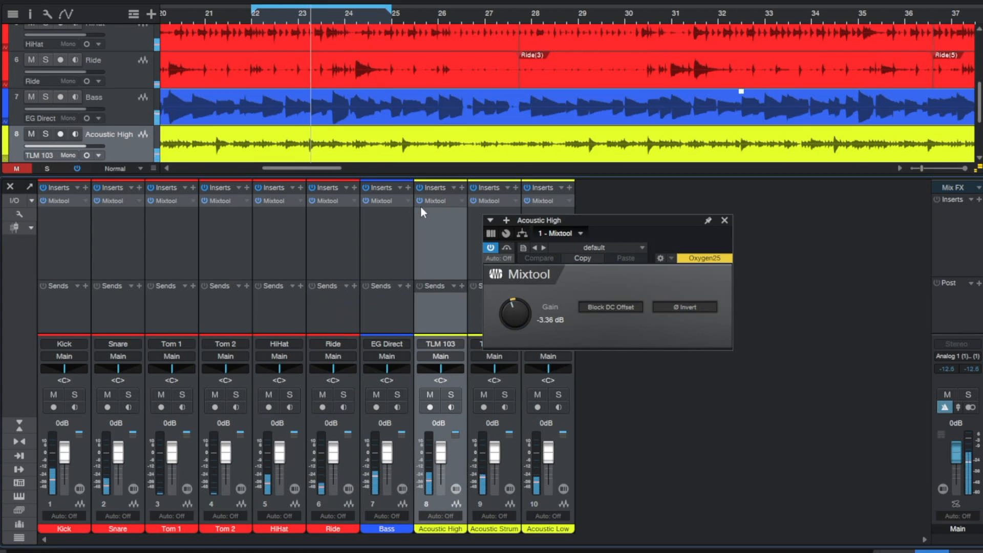
left_click(431, 200)
left_click(434, 201)
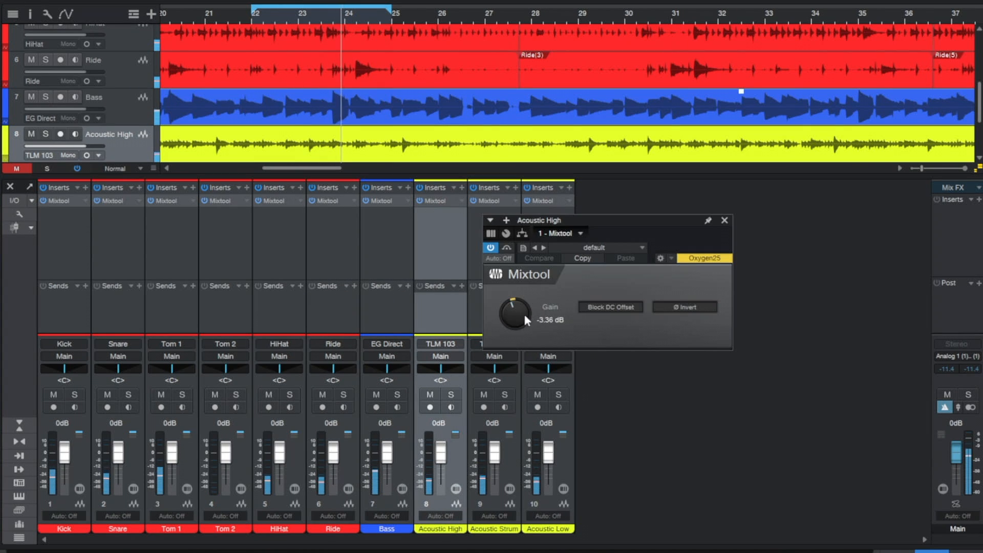
left_click_drag(519, 316, 520, 314)
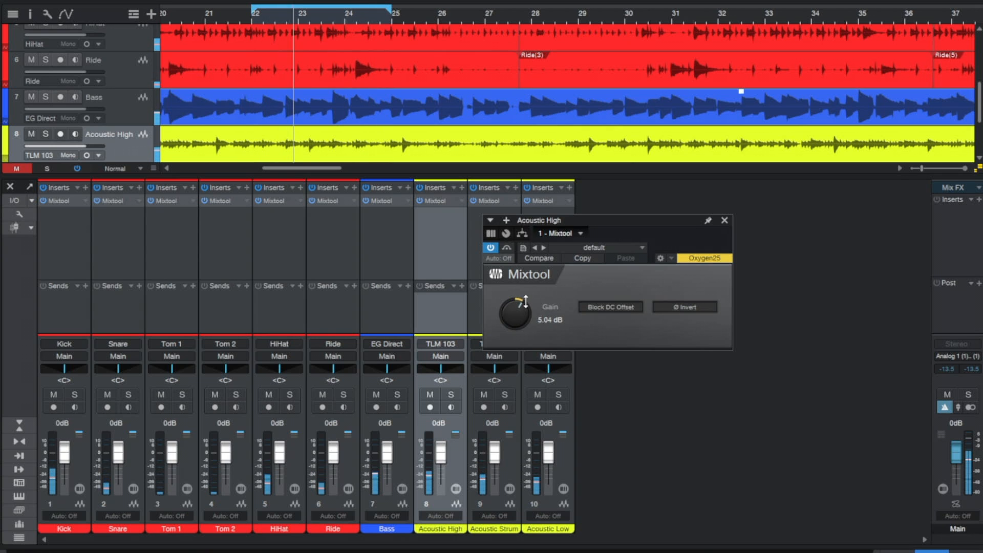
Set the Mixtool gain on the Acoustic Strum channel to about -2.88 dB.
left_click(494, 199)
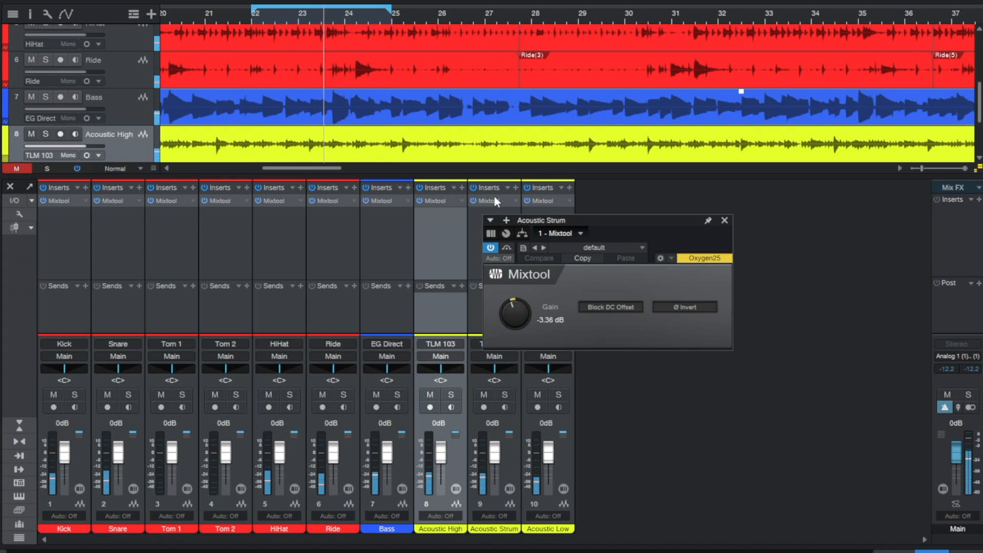
left_click(495, 199)
left_click(488, 199)
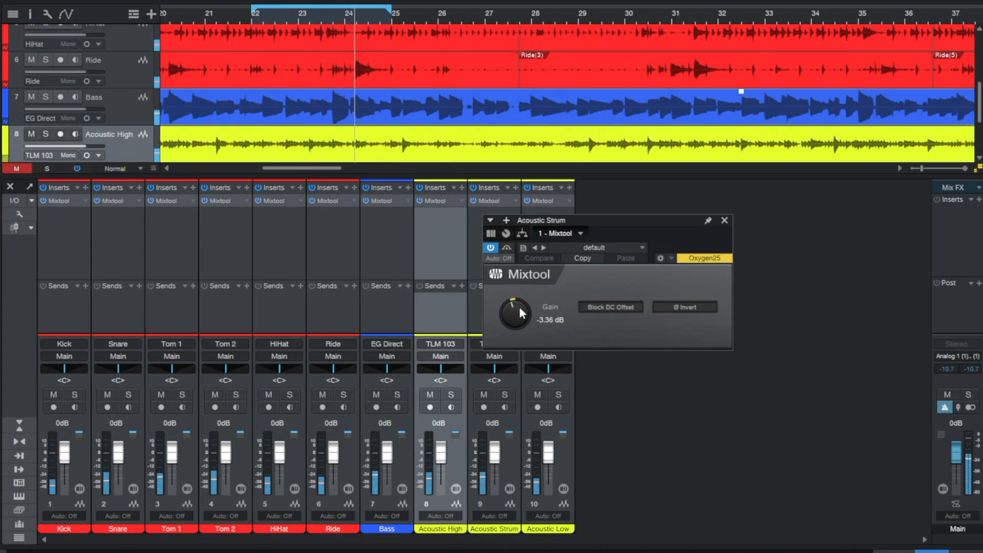
left_click_drag(518, 310, 519, 308)
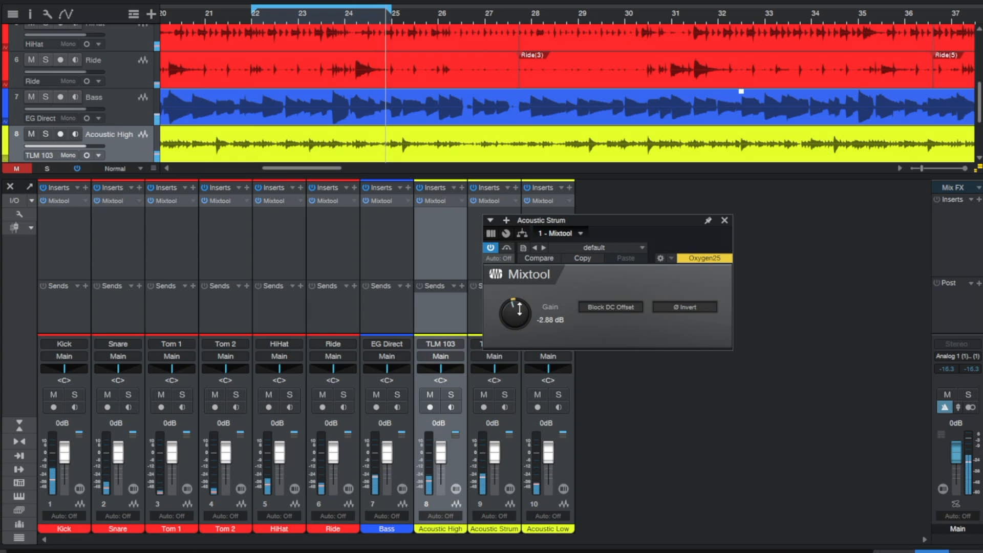
Raise the Acoustic Low channel's Mixtool gain to about 6.24 dB and close the plug-in window.
left_click(546, 201)
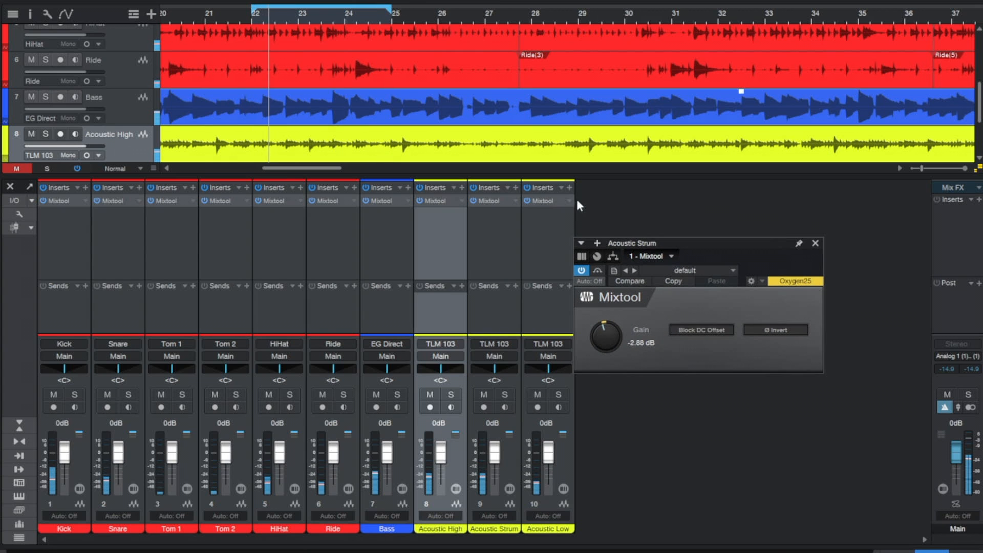
left_click(545, 200)
left_click(546, 201)
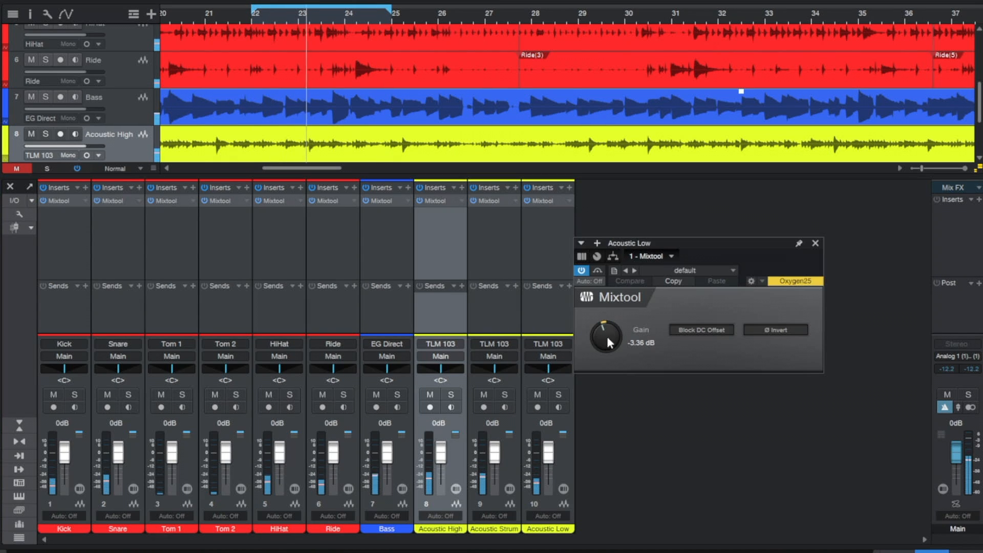
left_click_drag(606, 334, 608, 328)
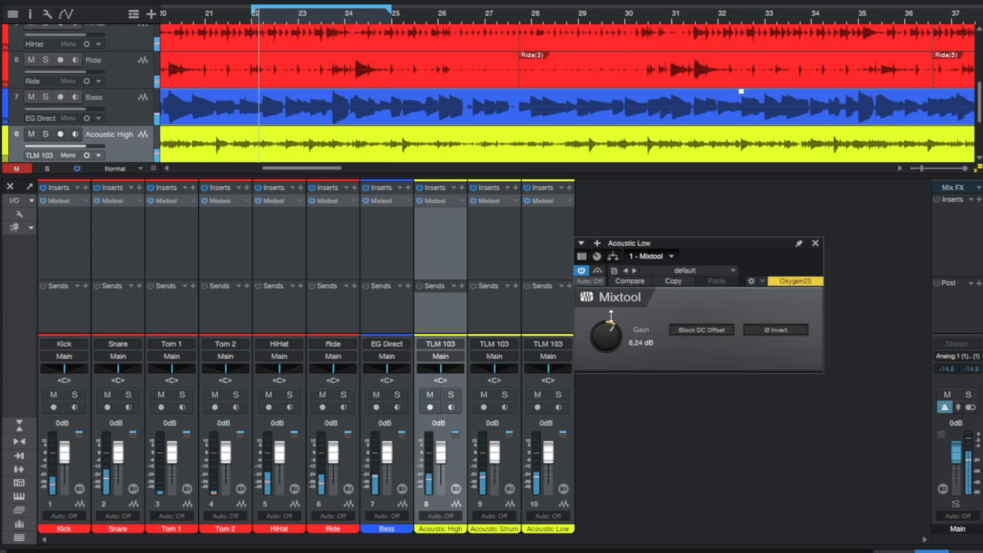
left_click(815, 243)
Replay the looped section from bar 22 to check the levels of all channels together, and stop playback.
key("space")
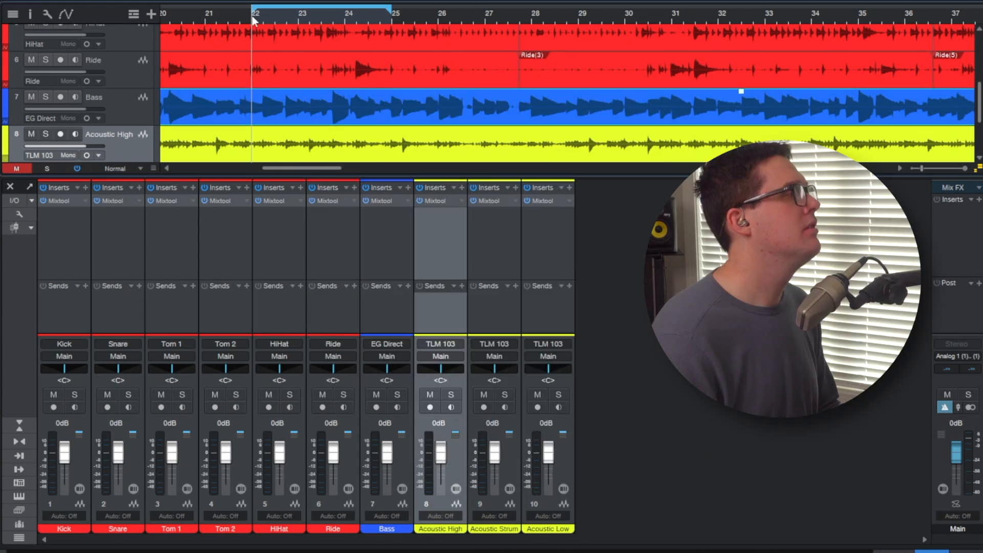
key("space")
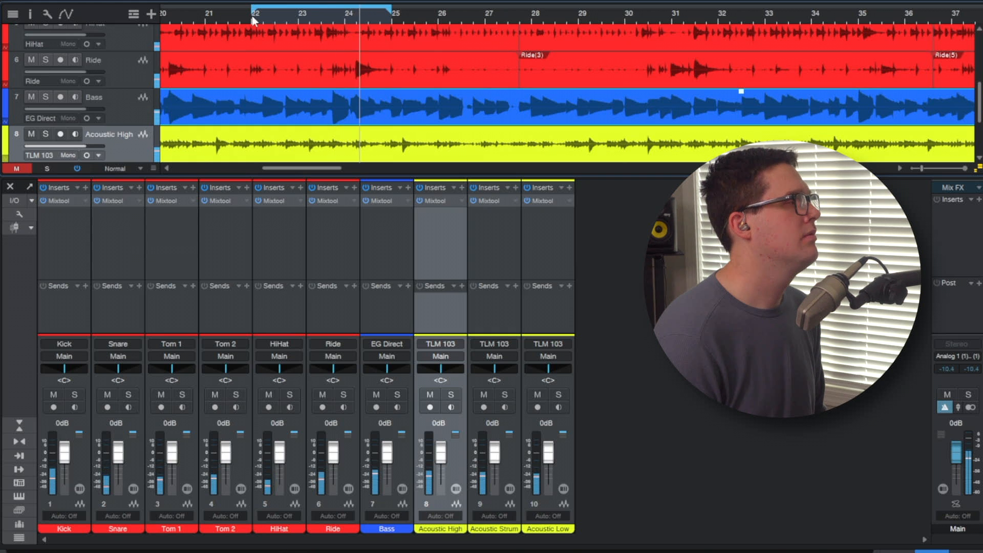
key("space")
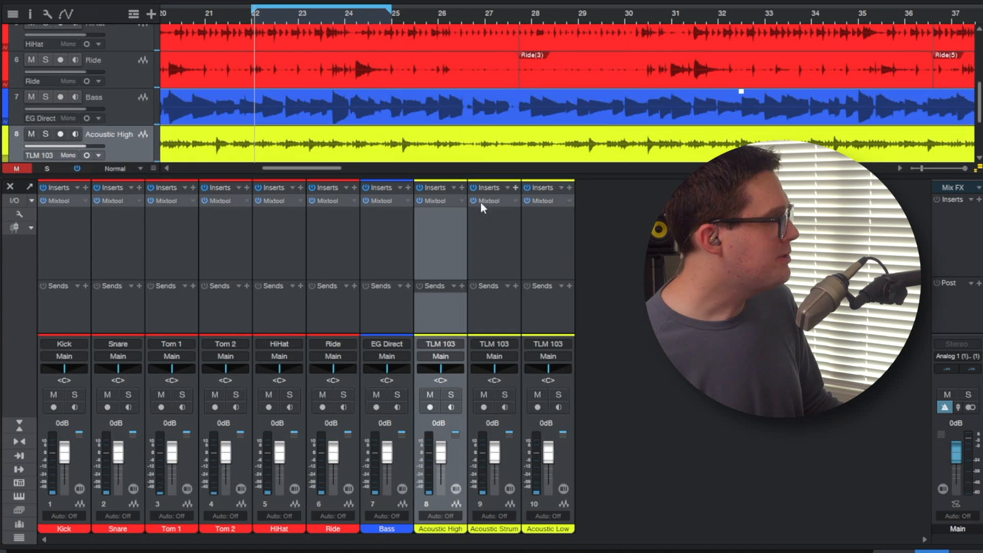
Review the Mixtool gain settings on the Snare, Tom 1, Tom 2, HiHat and Ride channels in turn.
left_click(162, 250)
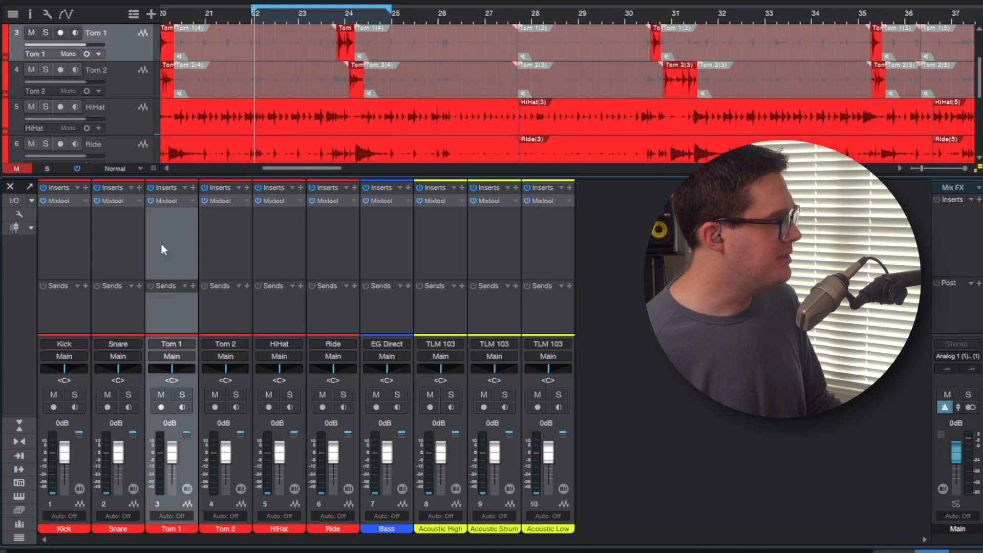
left_click(133, 249)
left_click(113, 201)
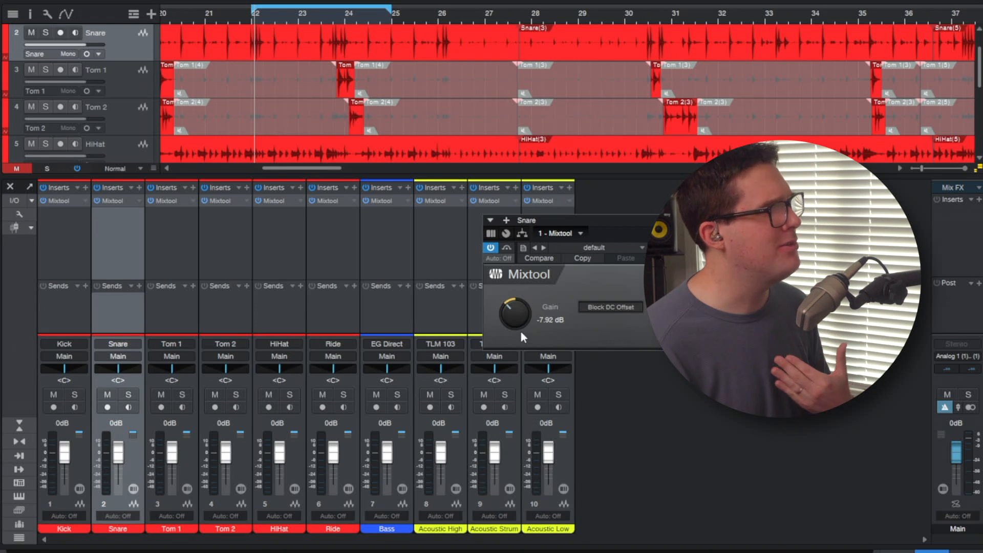
left_click(180, 241)
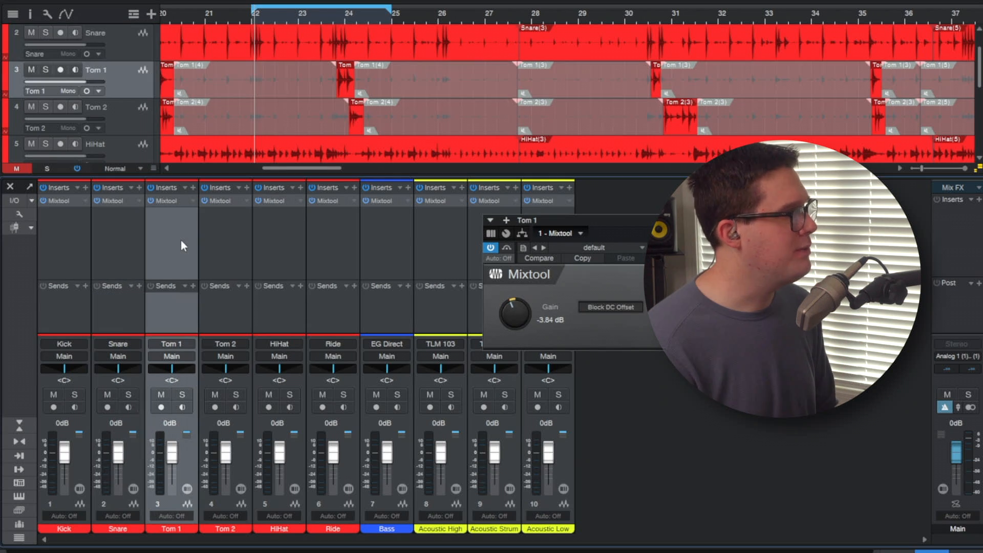
left_click(230, 248)
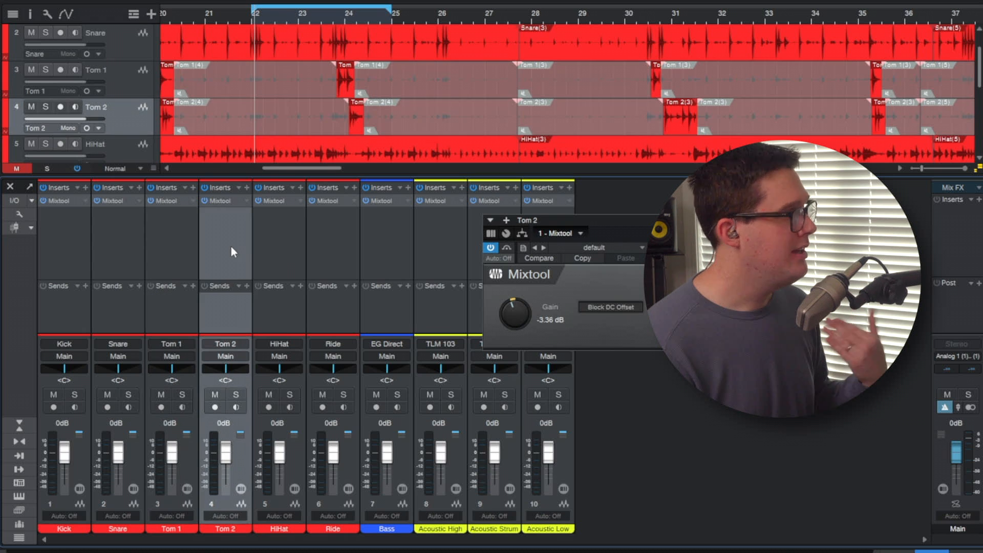
left_click(278, 249)
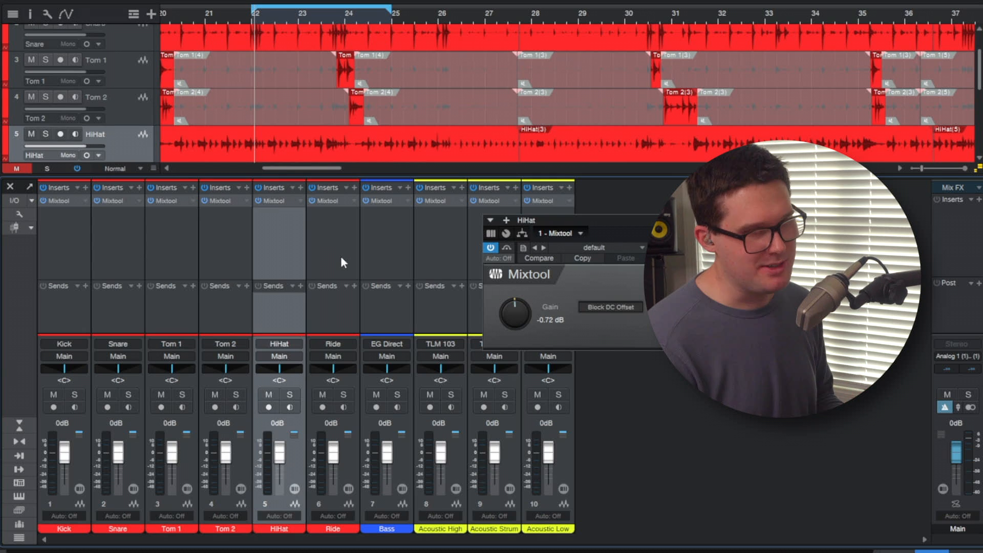
left_click(341, 258)
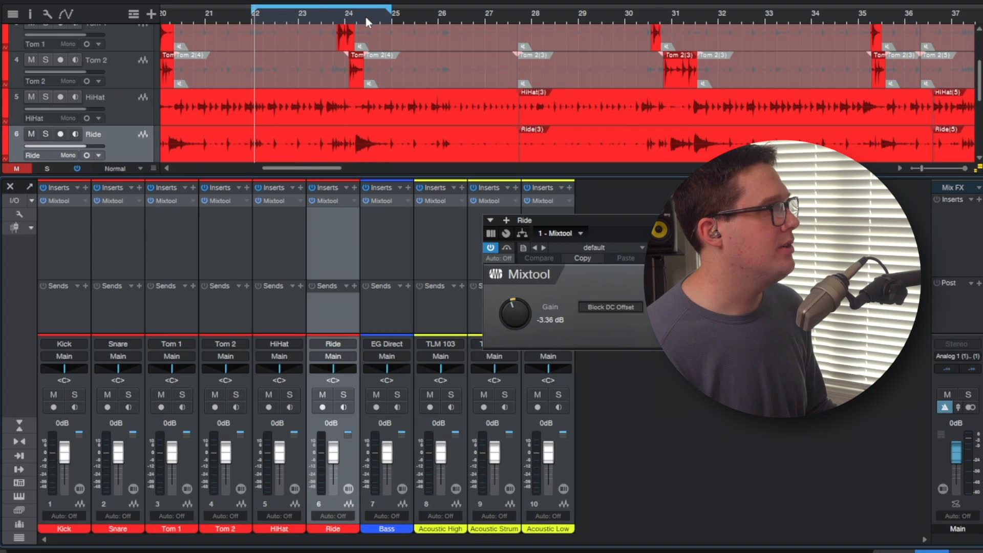
Solo the Ride track and play it from several places between about bar 37 and the song's end to check its level.
left_click_drag(365, 17, 375, 3)
scroll(444, 89, "down", 3)
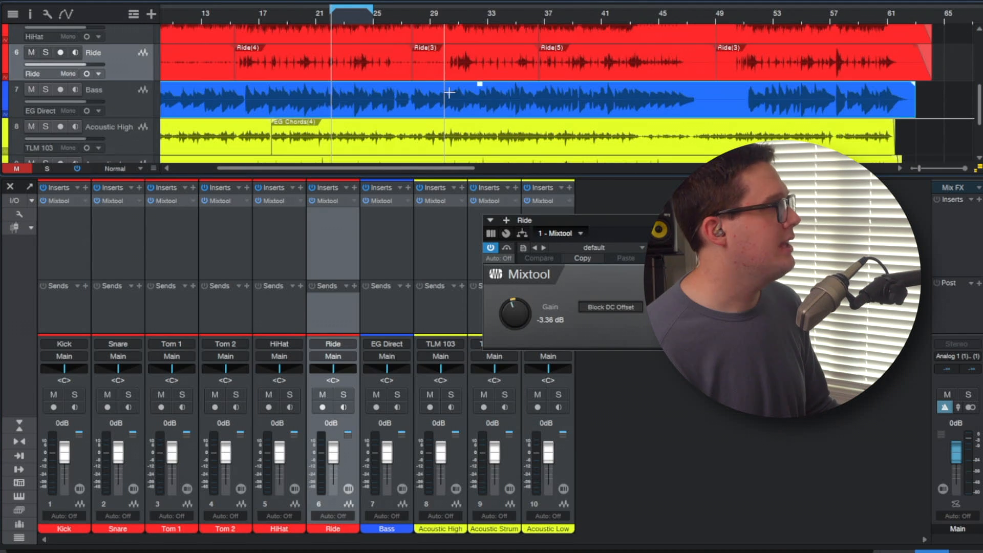
scroll(487, 99, "up", 1)
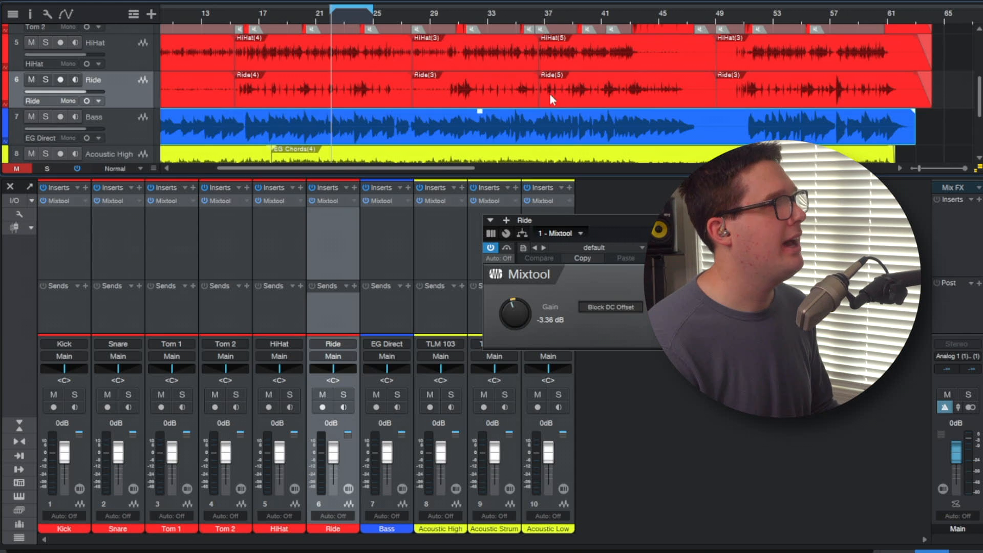
left_click(552, 17)
key("s")
key("space")
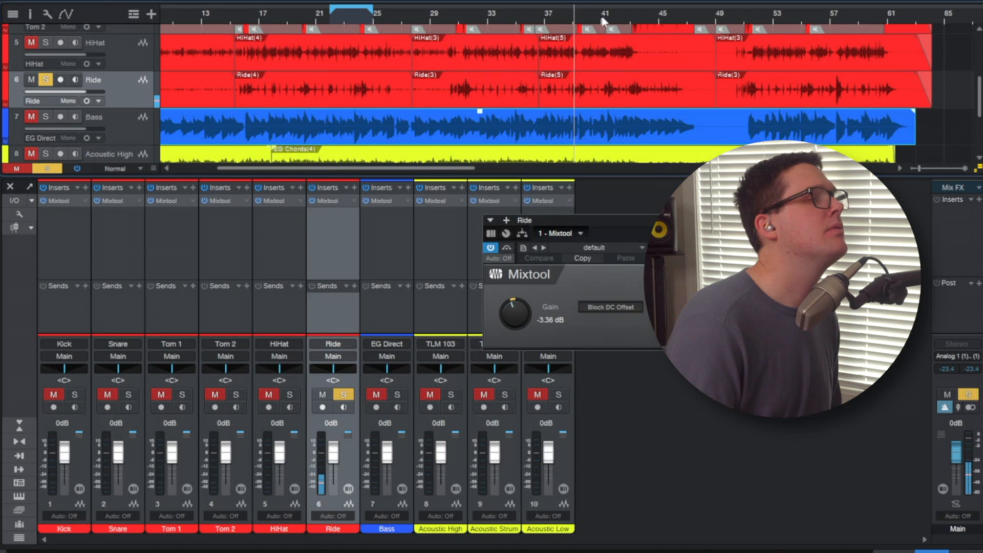
left_click(630, 16)
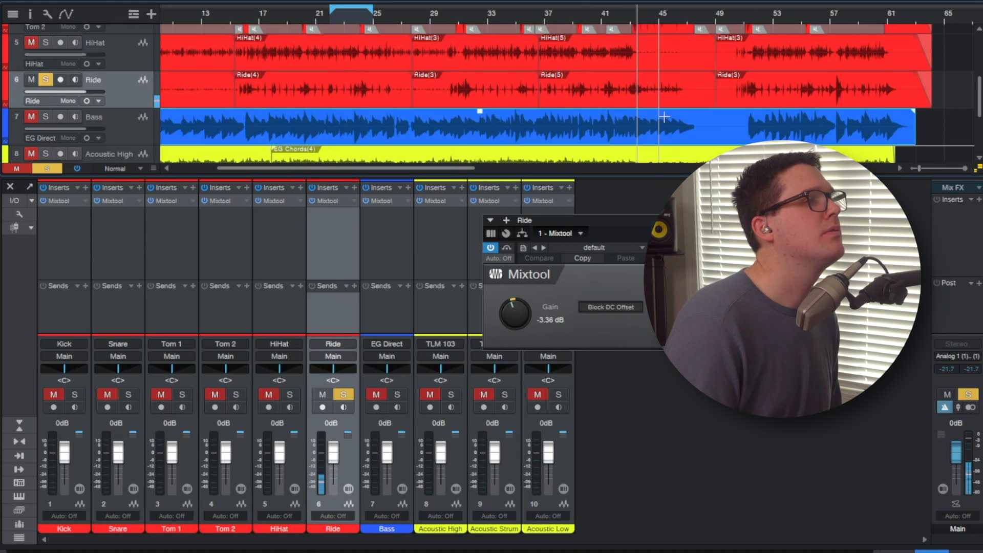
left_click(745, 8)
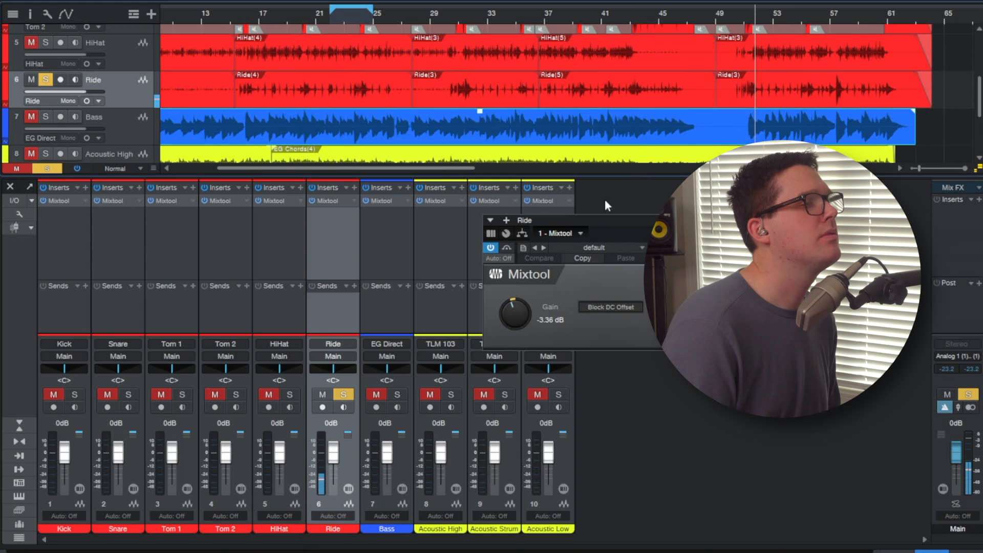
left_click(800, 13)
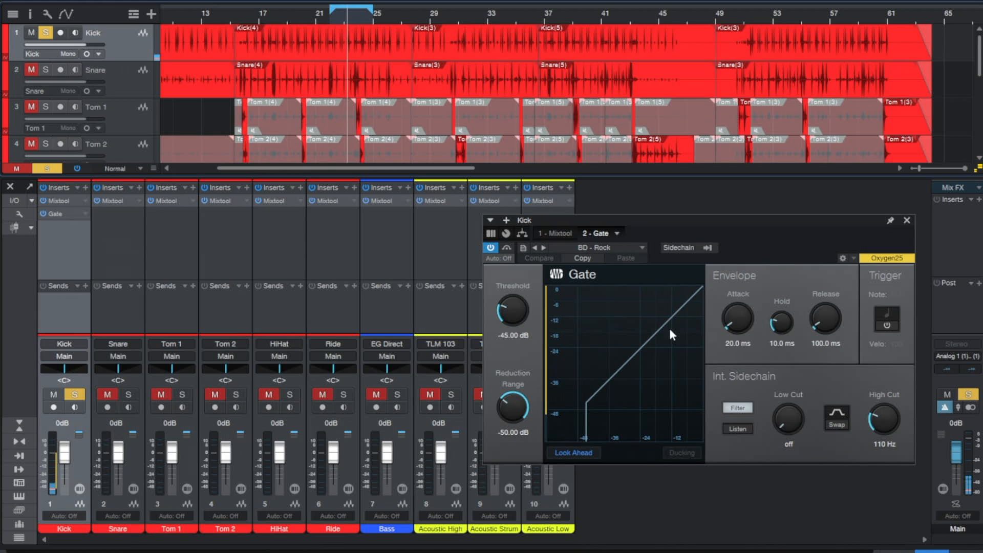
Set the Kick gate's attack to 0.05 ms, release to 289 ms and threshold to -48.90 dB.
left_click_drag(737, 317, 737, 341)
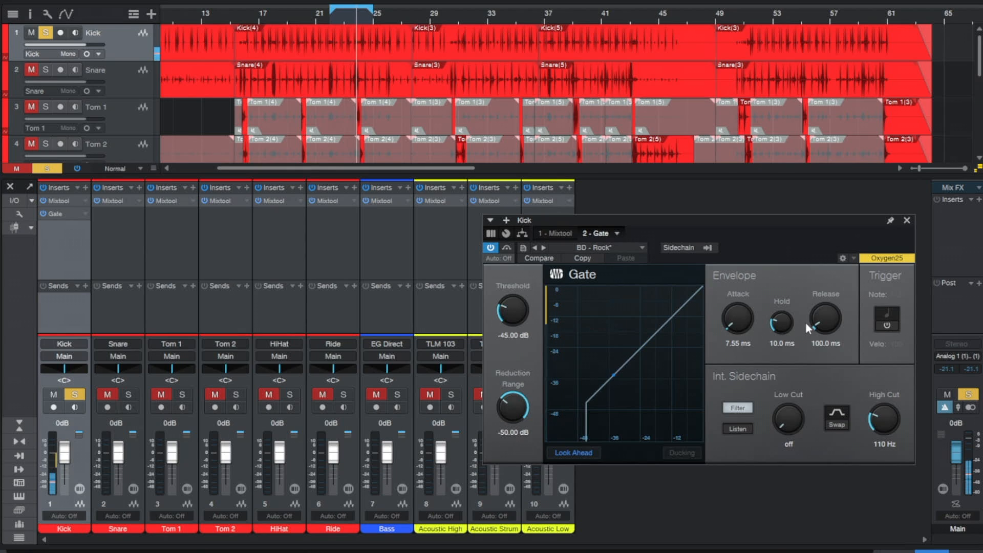
left_click_drag(821, 318, 822, 312)
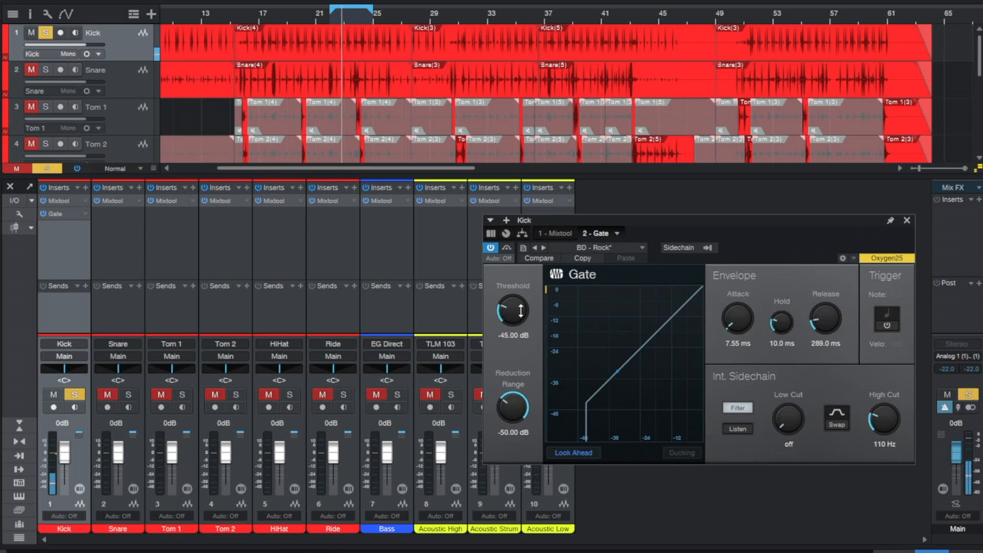
scroll(520, 310, "down", 2)
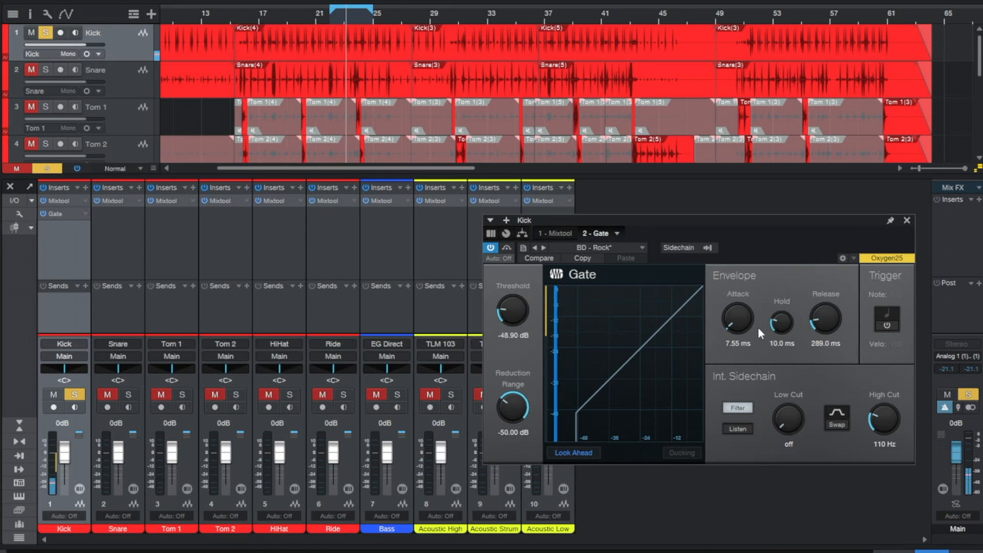
left_click_drag(747, 328, 747, 359)
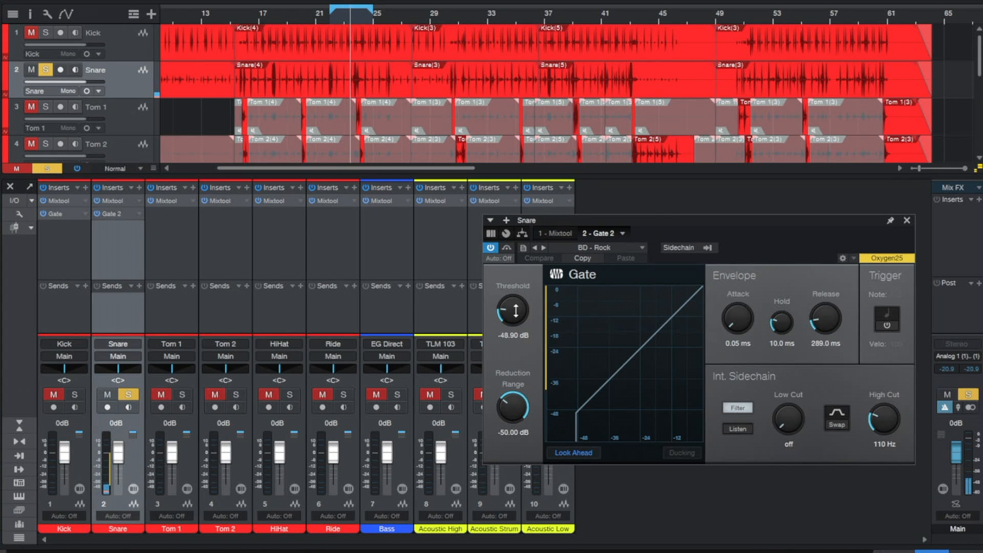
Try a -54 dB threshold on the Snare channel's gate, and load the SD 1 drum preset into it.
left_click_drag(515, 309, 520, 322)
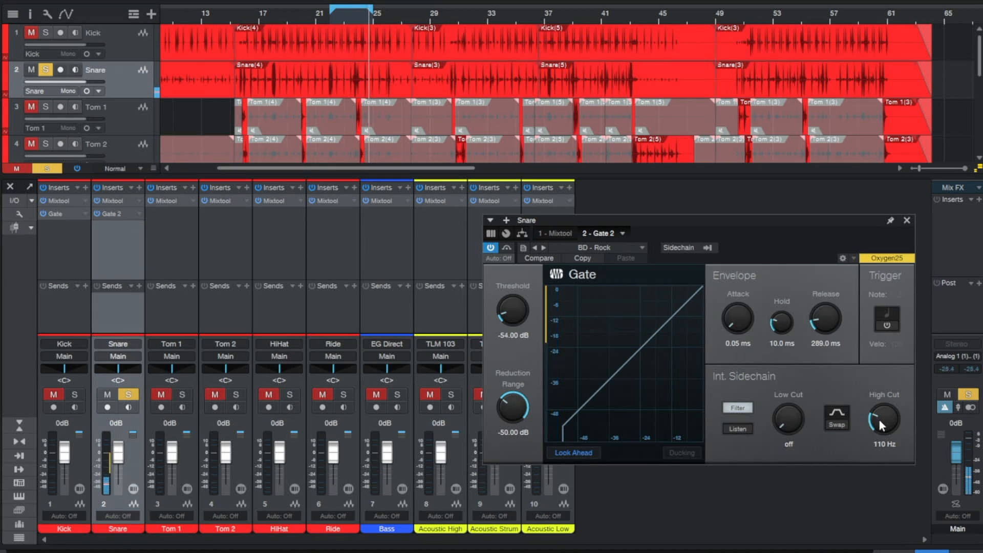
left_click(640, 247)
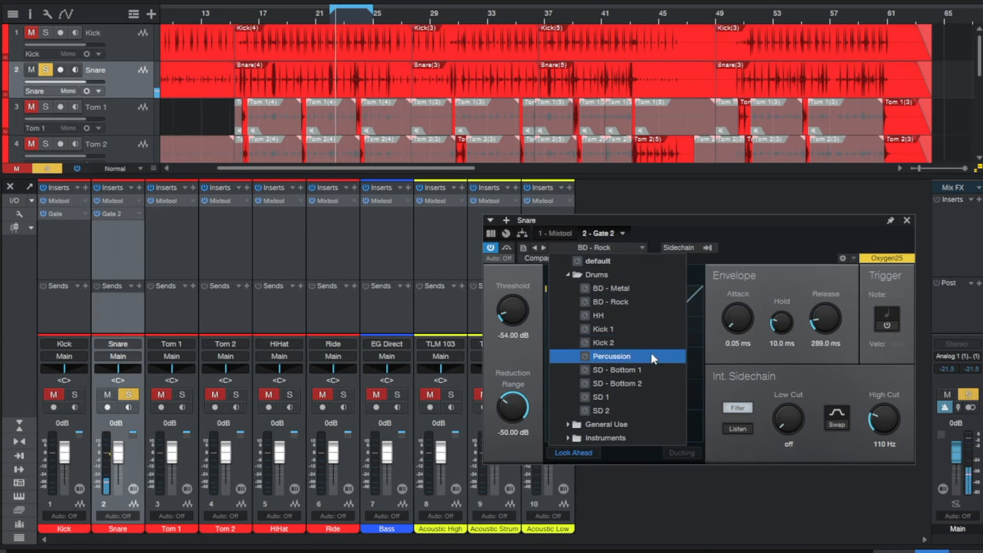
left_click(649, 395)
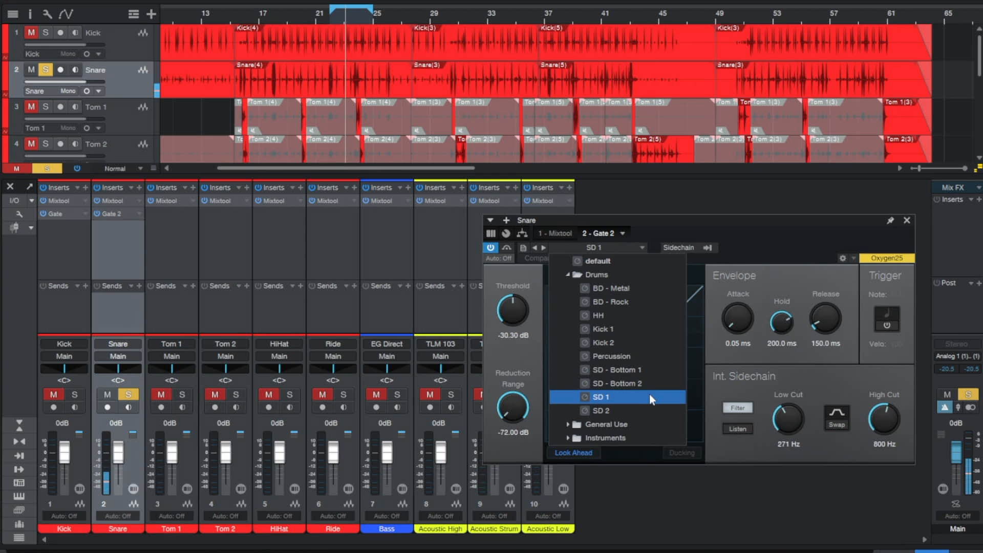
Set the Snare gate's threshold to -44.10 dB and release to about 518 ms, and close the plug-in window.
left_click_drag(512, 310, 514, 348)
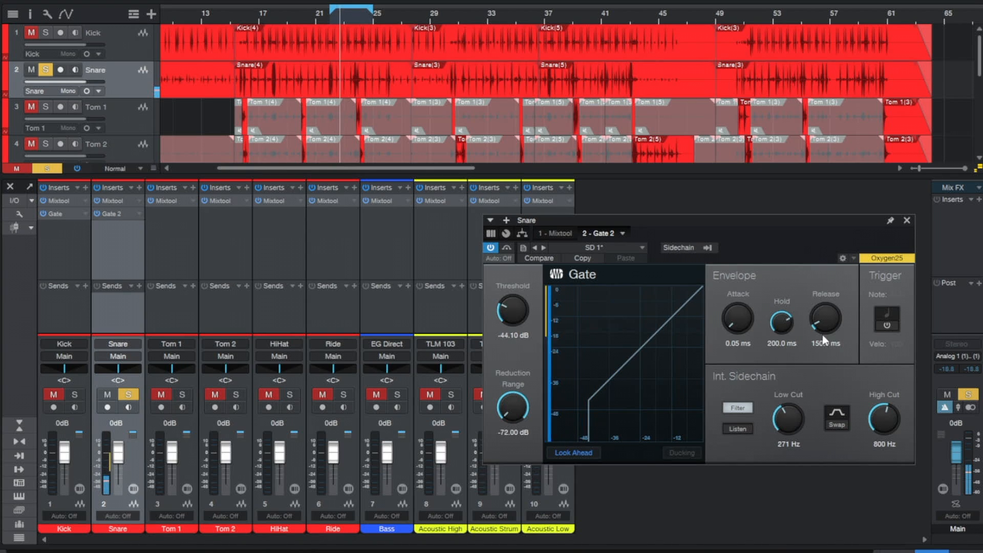
left_click_drag(822, 334, 826, 311)
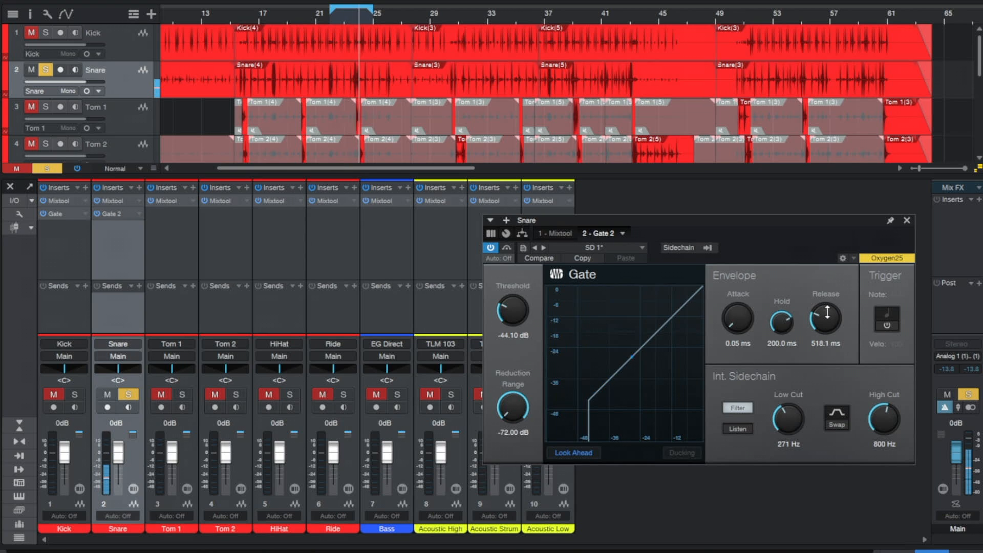
left_click(907, 220)
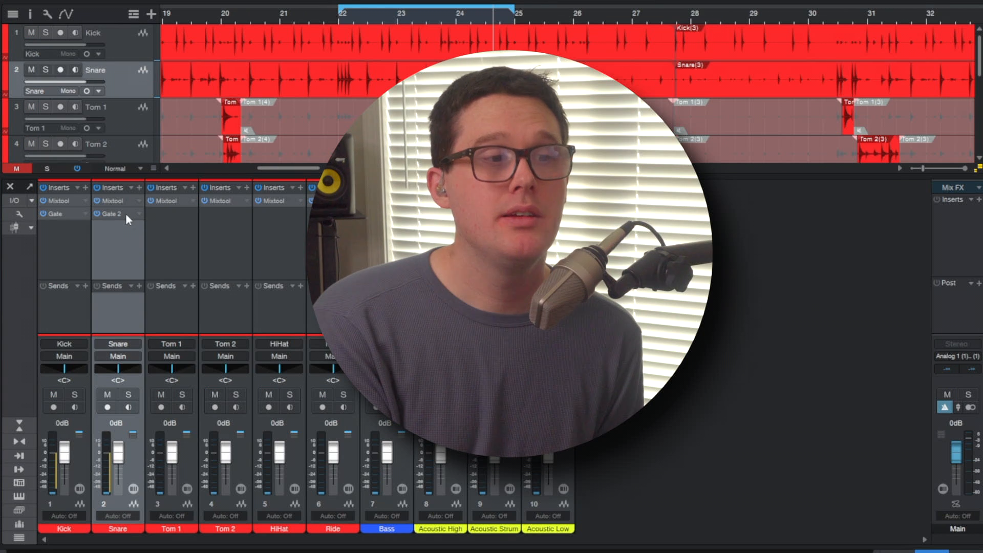
left_click(118, 213)
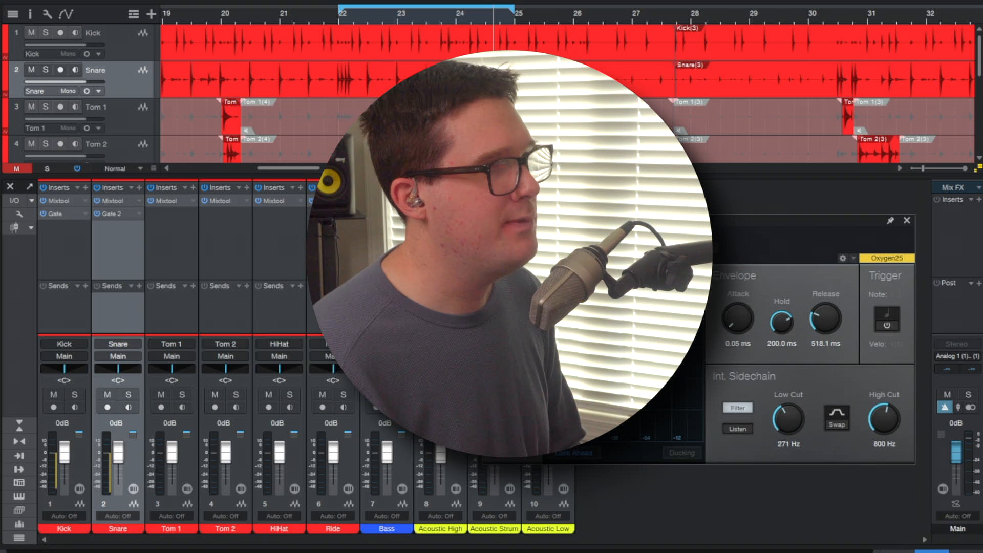
left_click(909, 219)
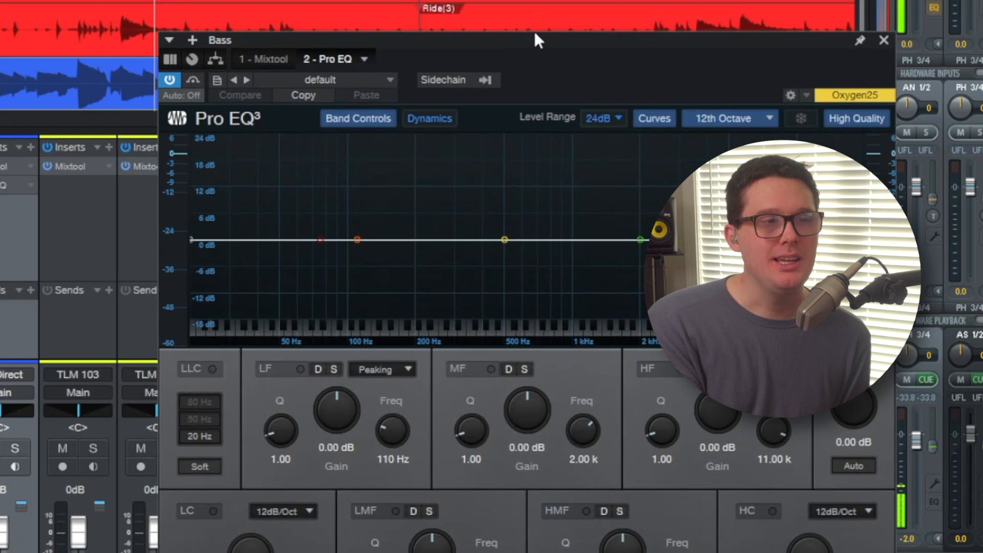
Move the Bass channel's Pro EQ window aside, solo the Bass track and select its audio event.
left_click_drag(535, 40, 478, 51)
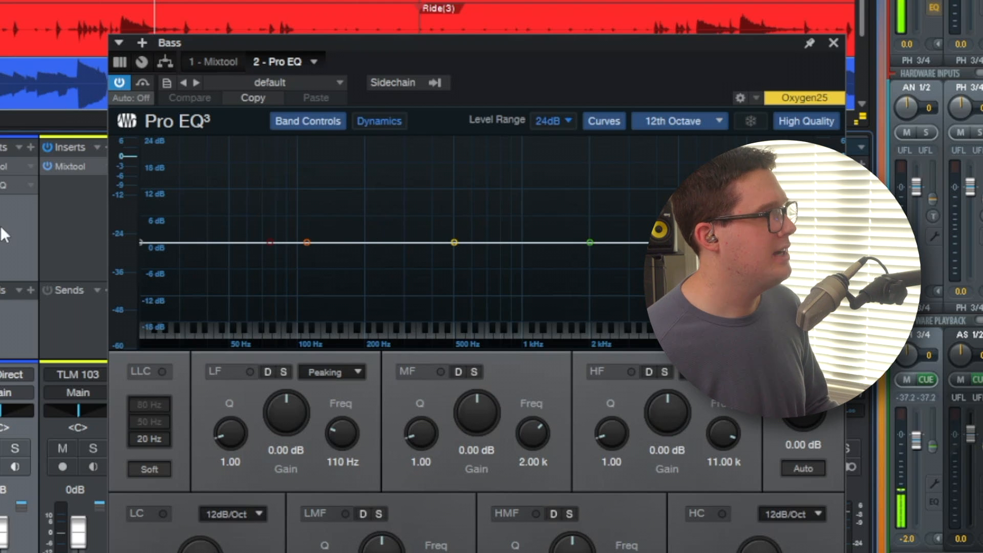
key("s")
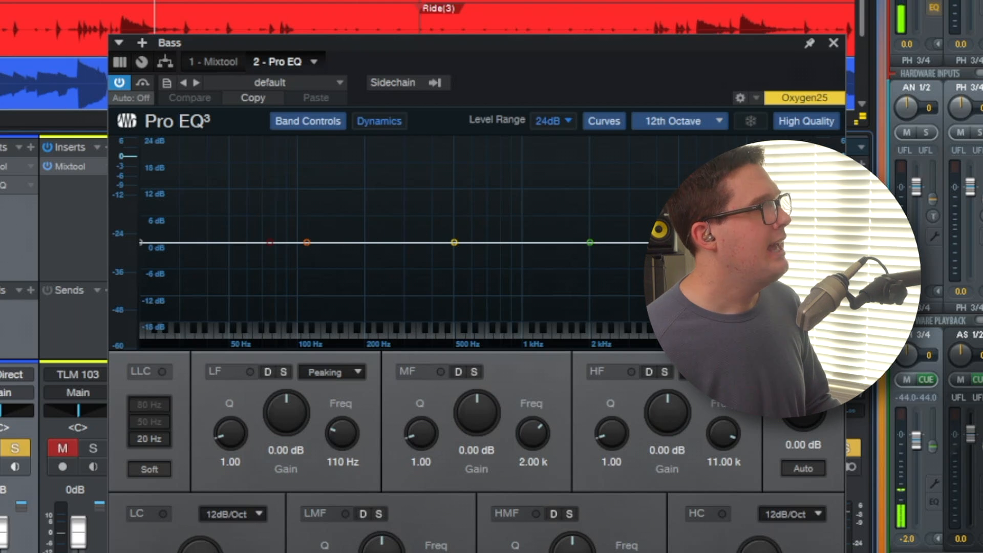
left_click(1, 84)
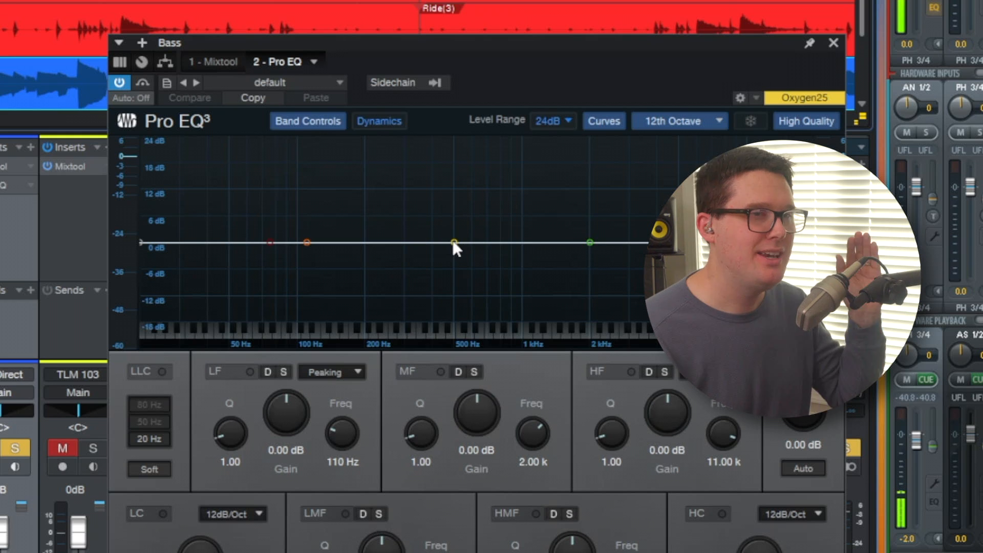
Sweep the Bass EQ's low-mid band to find the resonance, and cut it by 8.33 dB at 149 Hz with a Q of 3.72.
left_click_drag(453, 242, 424, 246)
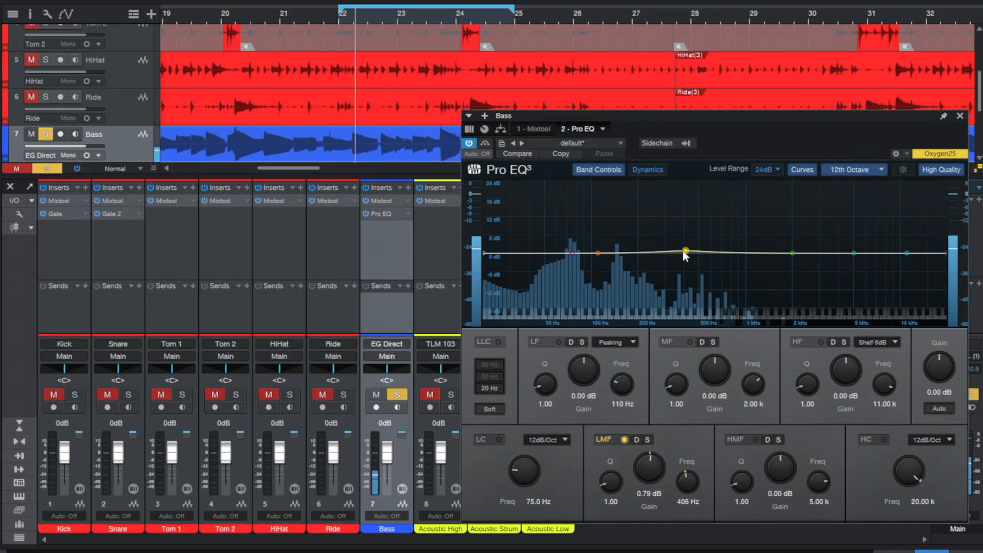
left_click_drag(686, 255, 608, 203)
left_click_drag(615, 205, 615, 274)
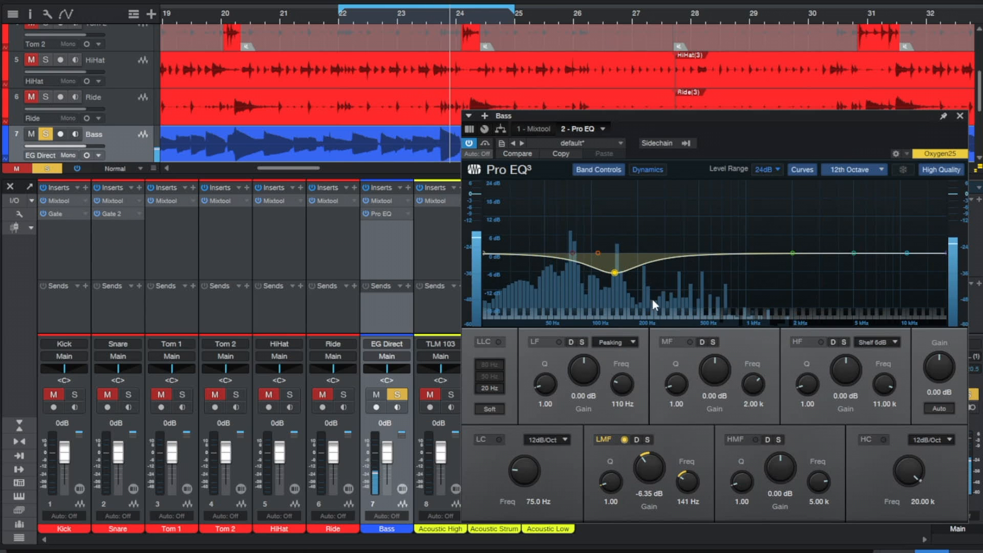
left_click_drag(604, 479, 608, 470)
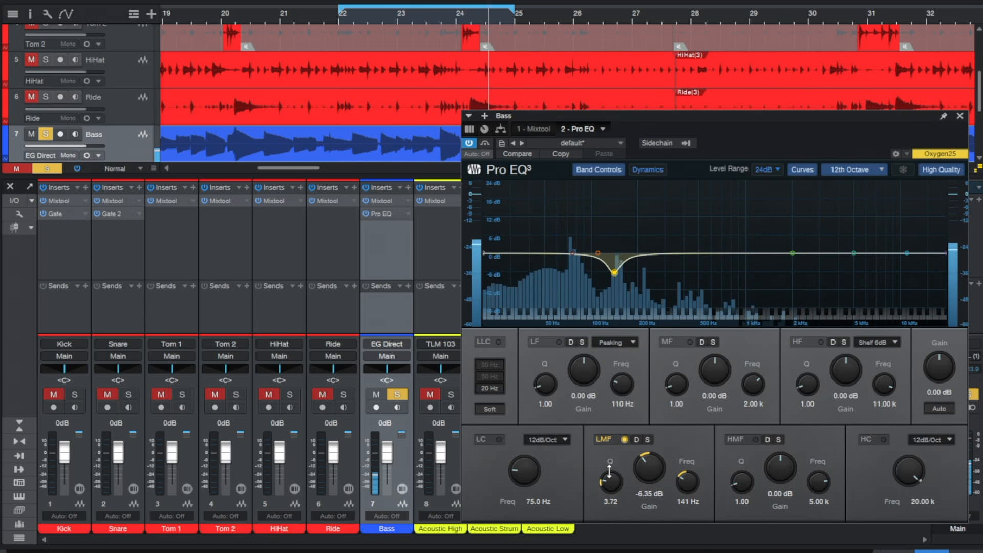
mouse_move(615, 273)
left_mouse_down()
mouse_move(616, 207)
mouse_move(618, 276)
left_mouse_up()
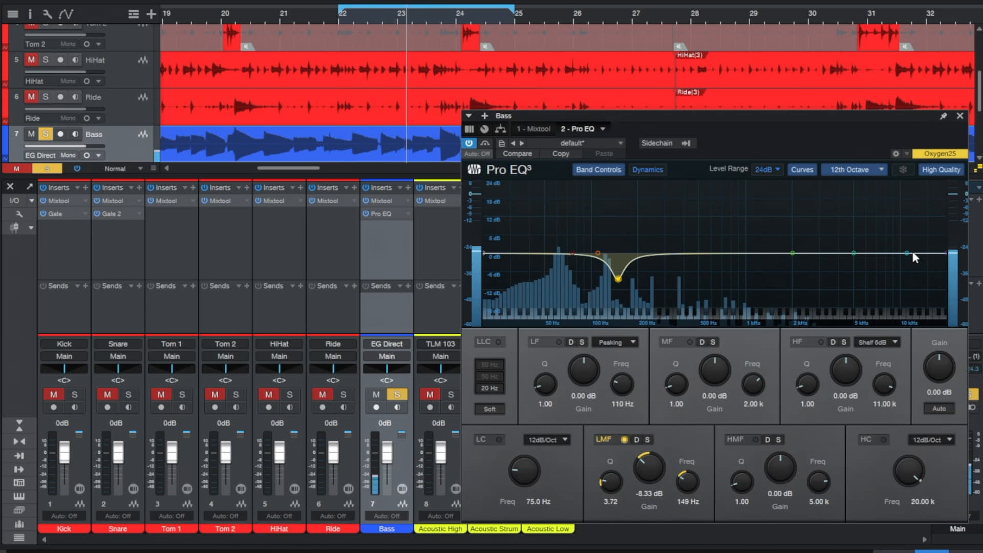
Cut the Bass EQ by 4.36 dB at 7.47 kHz and 4.96 dB at 462 Hz, and compare the sound with the EQ bypassed.
left_click_drag(855, 251, 879, 265)
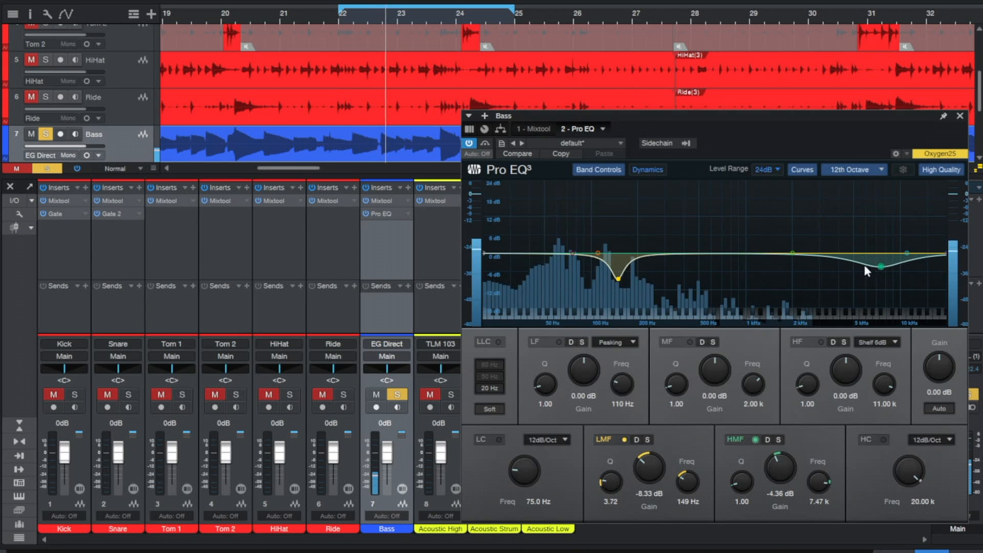
left_click_drag(792, 253, 693, 269)
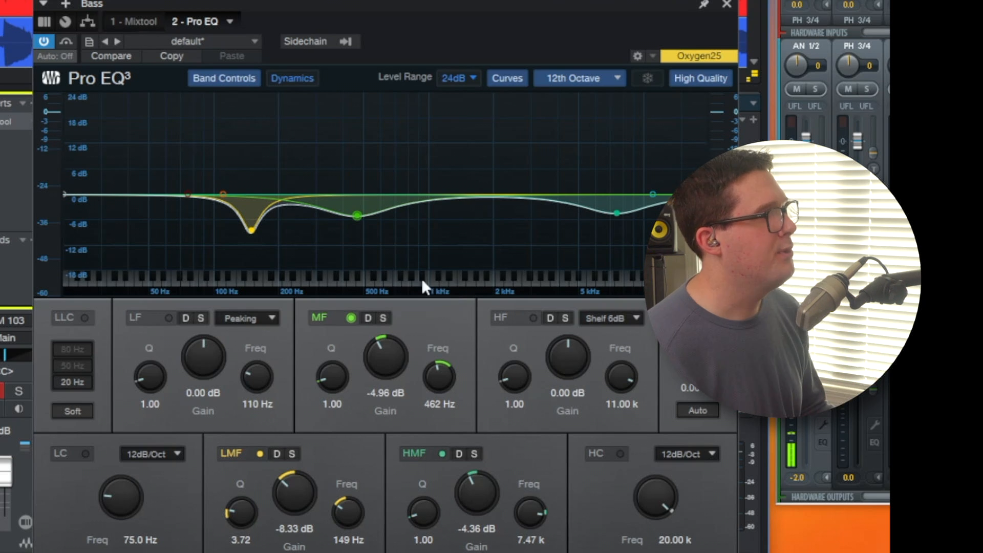
left_click(44, 39)
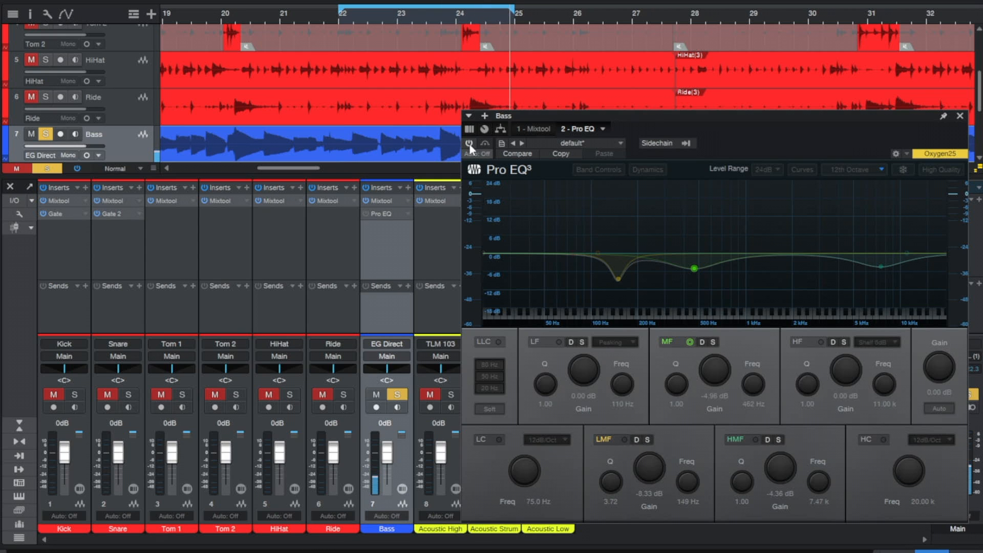
left_click(469, 144)
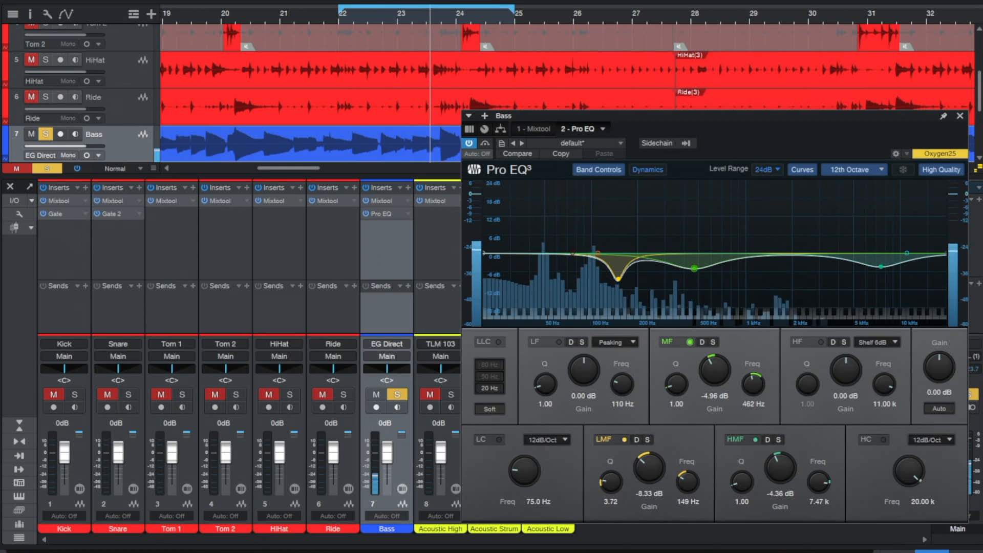
Close the Bass EQ window, unsolo the Bass track and play the full mix from bar 22.
left_click(960, 116)
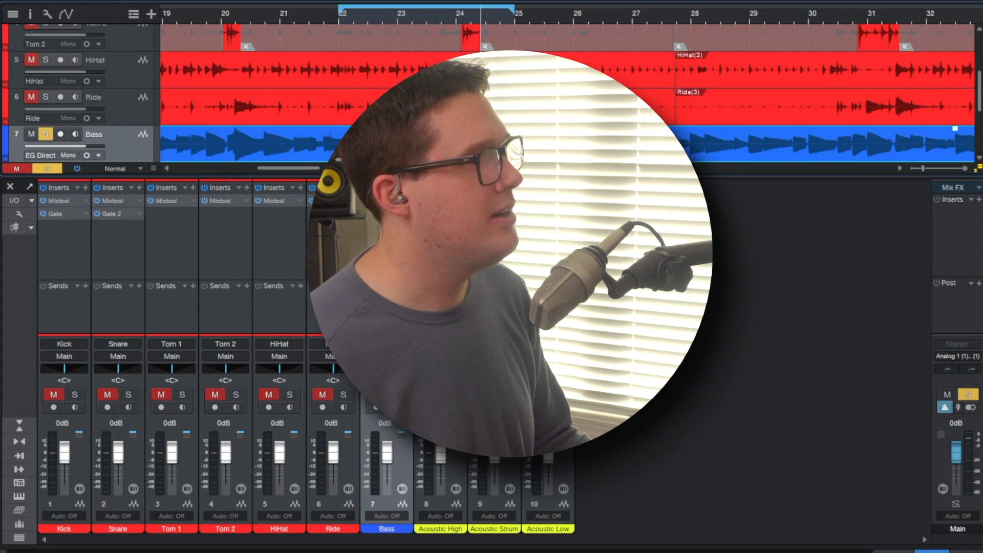
key("s")
left_click(337, 18)
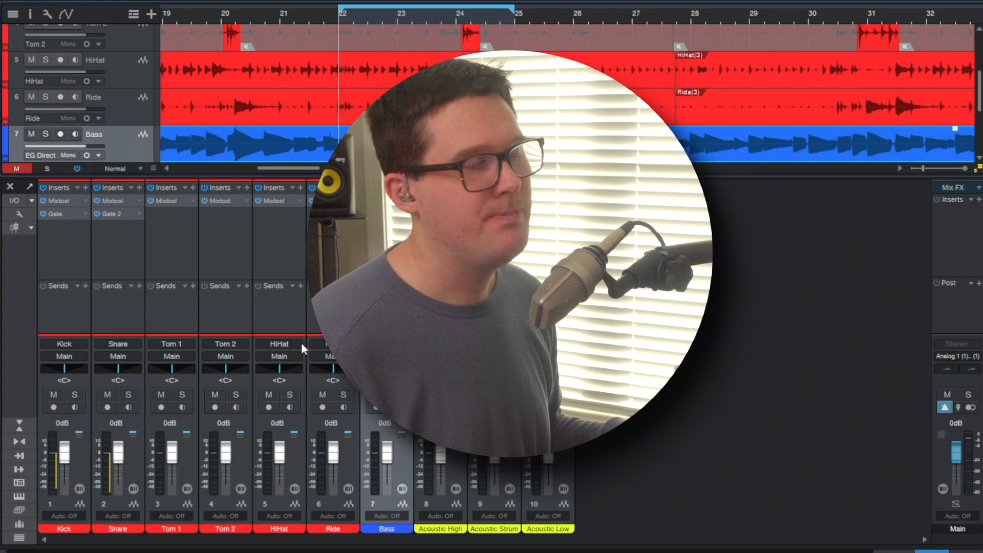
key("space")
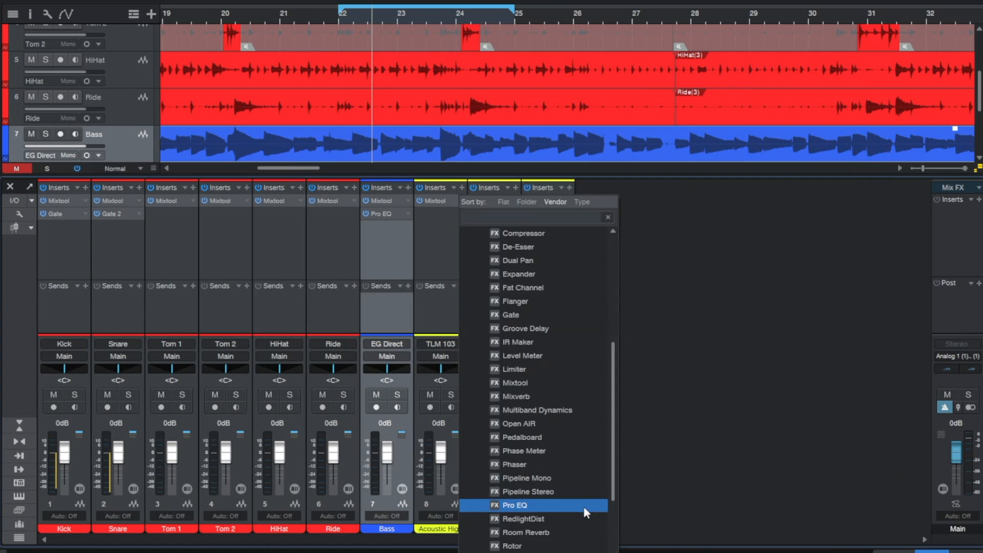
Insert Pro EQ on the Acoustic High channel, and move the solo from the Bass to Acoustic High.
left_click(474, 504)
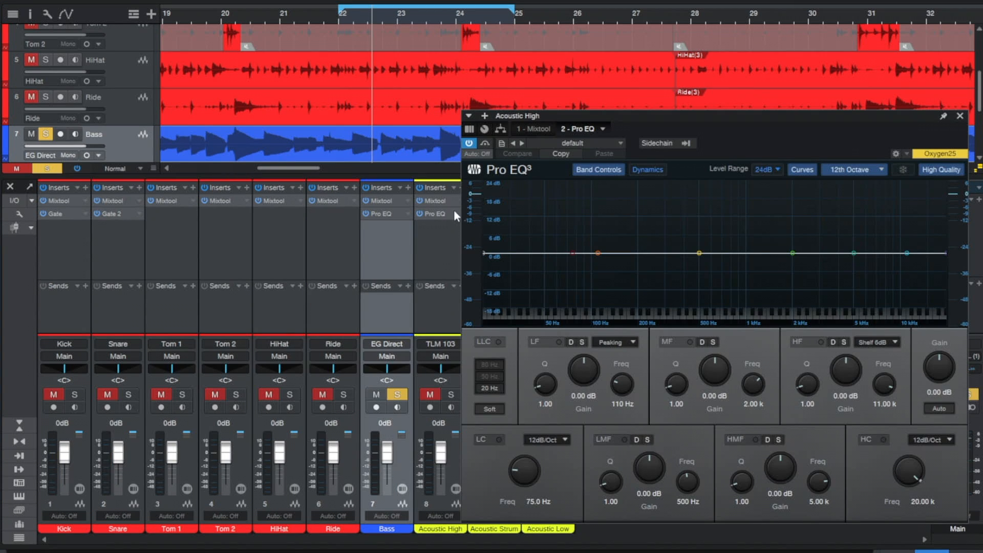
key("s")
left_click(437, 256)
key("s")
During playback, set the Acoustic High EQ's low cut to 101 Hz, and cut 2.98 dB at 92.3 Hz and 5.36 dB at 259 Hz.
key("space")
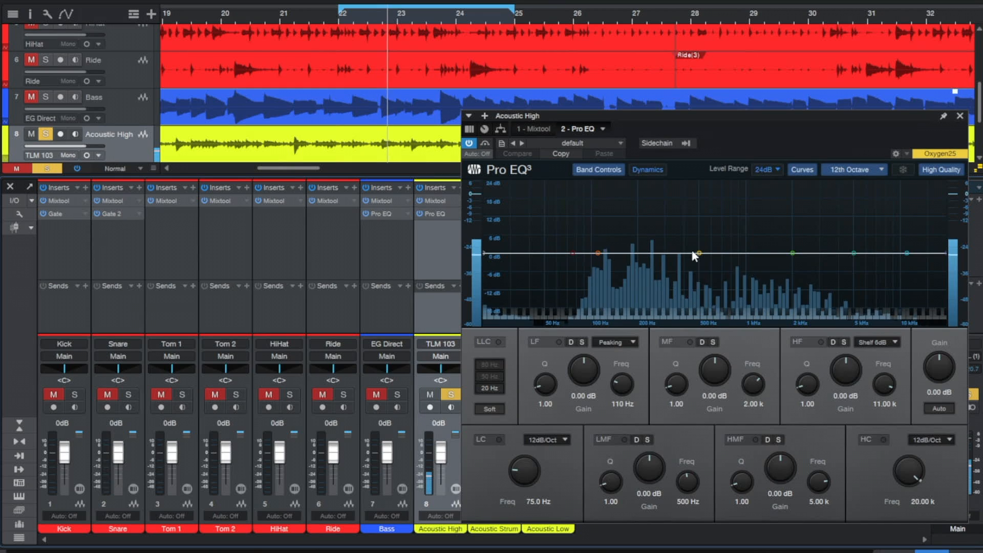
mouse_move(597, 254)
left_mouse_down()
mouse_move(594, 194)
mouse_move(582, 253)
mouse_move(591, 253)
left_mouse_up()
left_click_drag(700, 253, 657, 274)
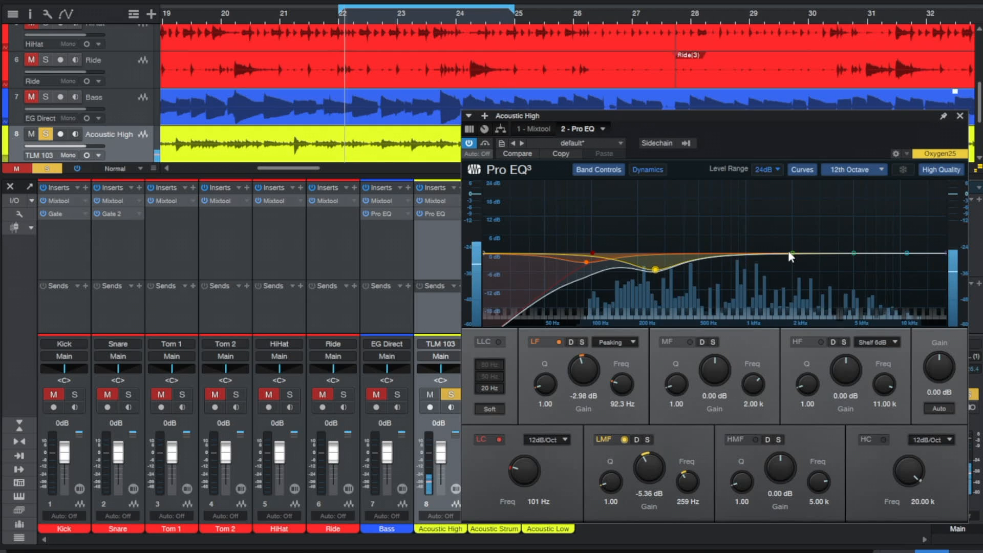
Cut the Acoustic High EQ by 3.57 dB at 1.88 kHz and 4.17 dB at 5.66 kHz, and close its window.
mouse_move(793, 253)
left_mouse_down()
mouse_move(797, 213)
mouse_move(787, 265)
left_mouse_up()
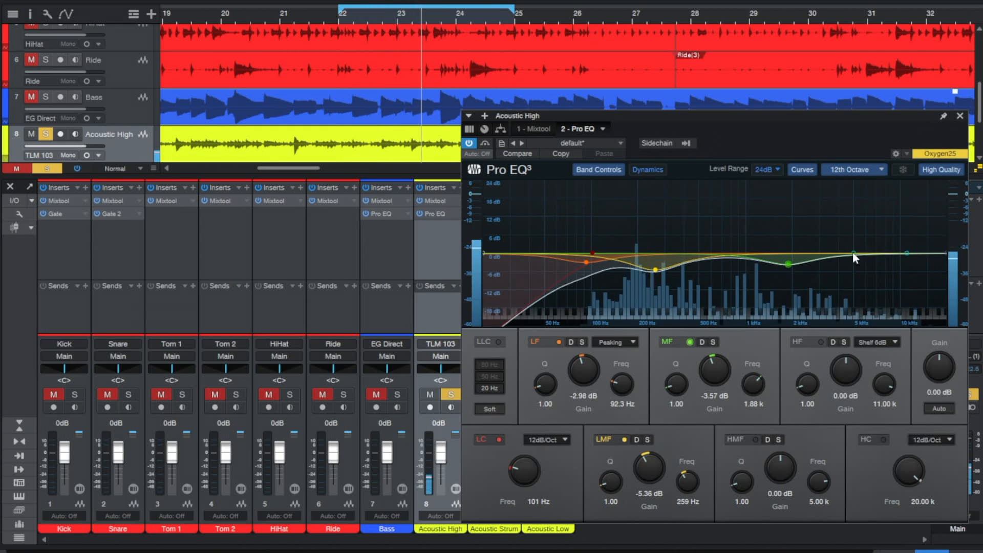
mouse_move(853, 253)
left_mouse_down()
mouse_move(889, 215)
mouse_move(905, 215)
mouse_move(914, 260)
mouse_move(861, 268)
left_mouse_up()
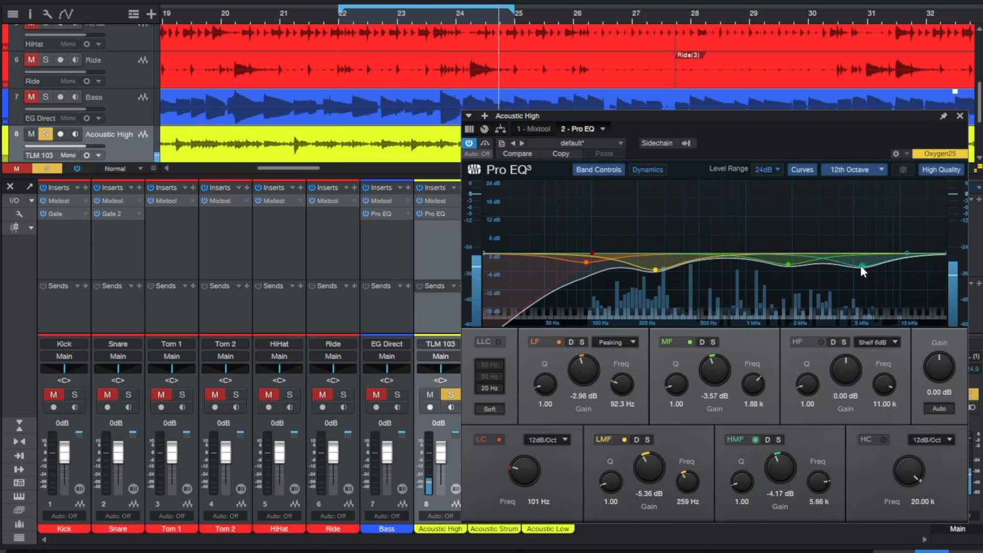
left_click(959, 116)
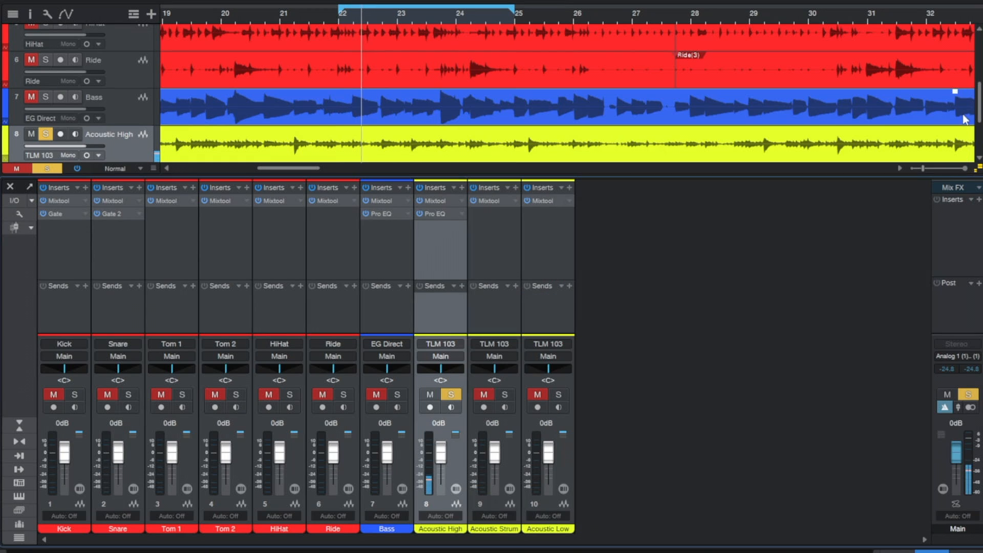
Move the solo from Acoustic High to Acoustic Strum, and insert Pro EQ on the Acoustic Strum channel.
left_click(496, 212)
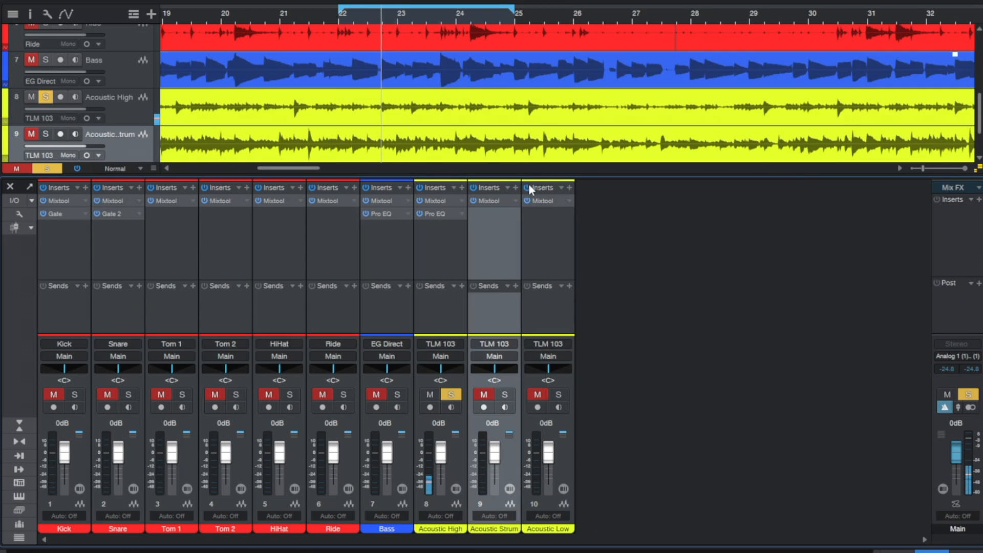
left_click(462, 260)
key("s")
left_click(500, 260)
key("s")
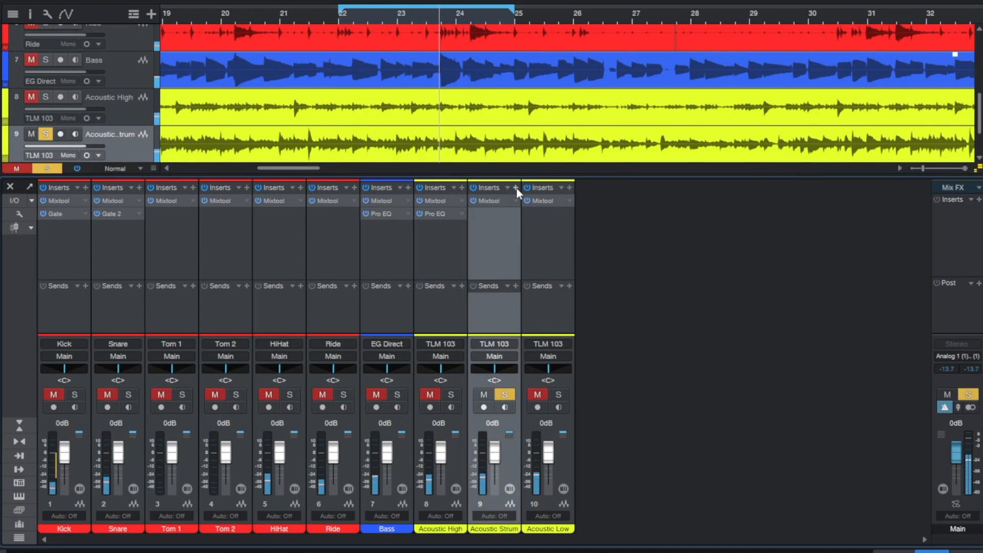
left_click(515, 187)
scroll(620, 465, "down", 5)
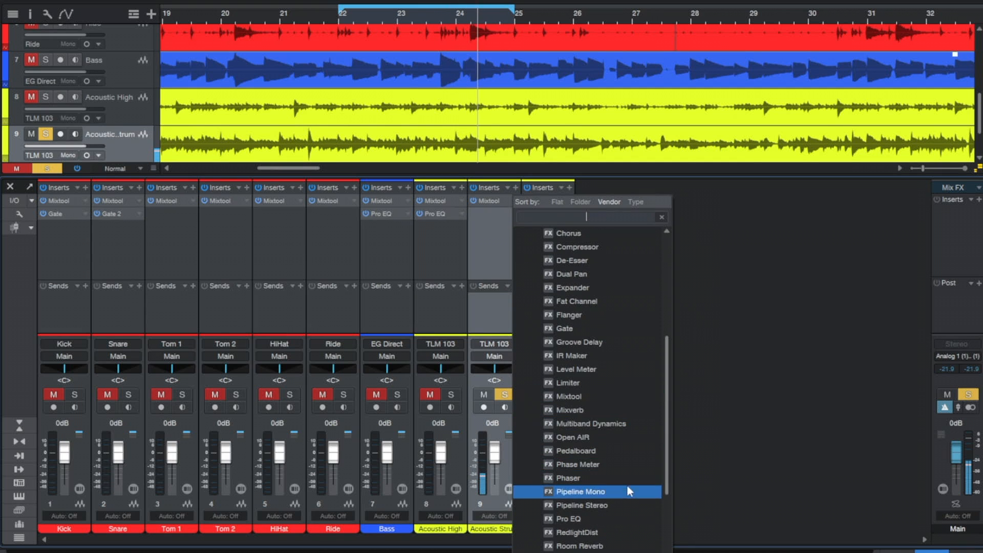
left_click(630, 518)
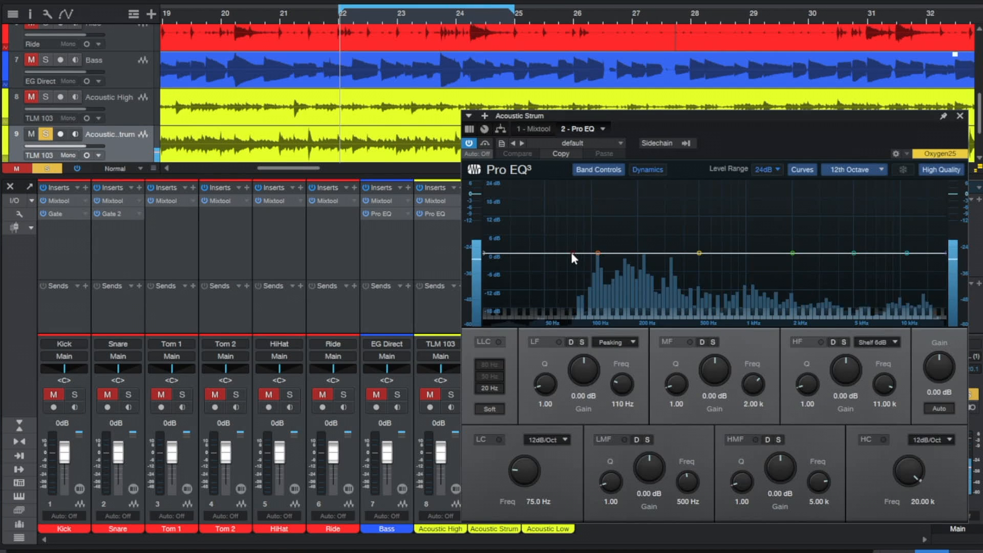
Set the Acoustic Strum EQ's low cut to 126 Hz, cut 5.75 dB at 388 Hz and 0.60 dB at 2.94 kHz, and close its window.
left_click_drag(571, 254, 608, 254)
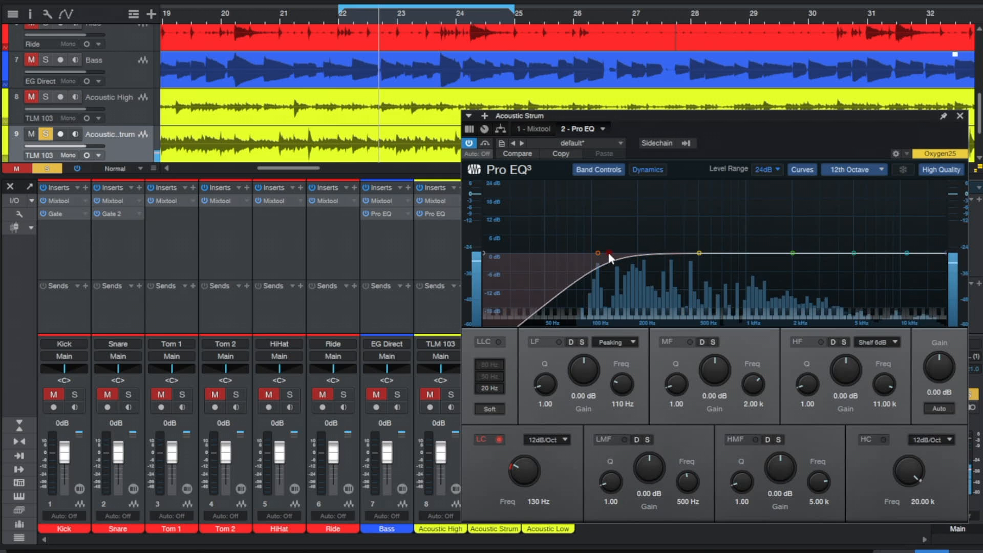
left_click_drag(700, 252, 683, 276)
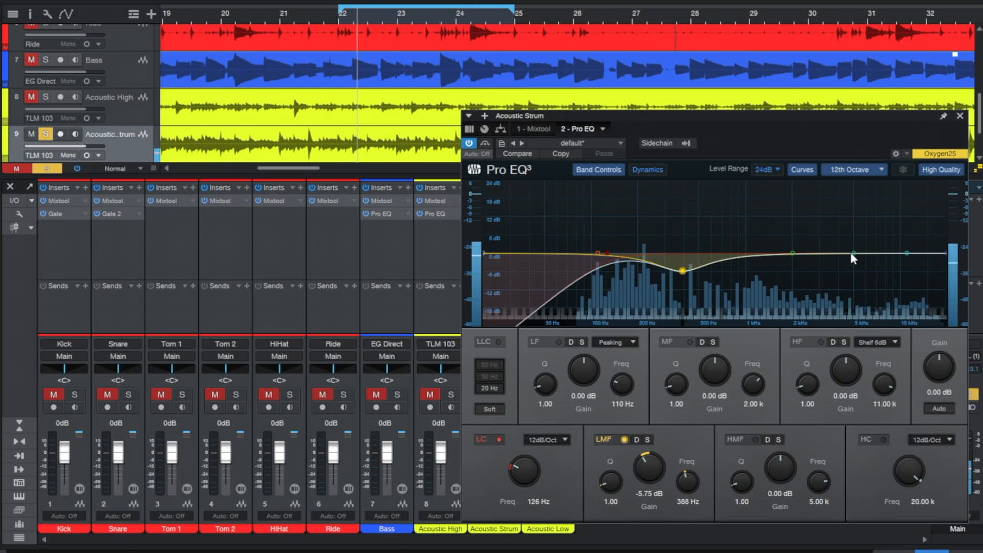
left_click_drag(853, 254, 818, 254)
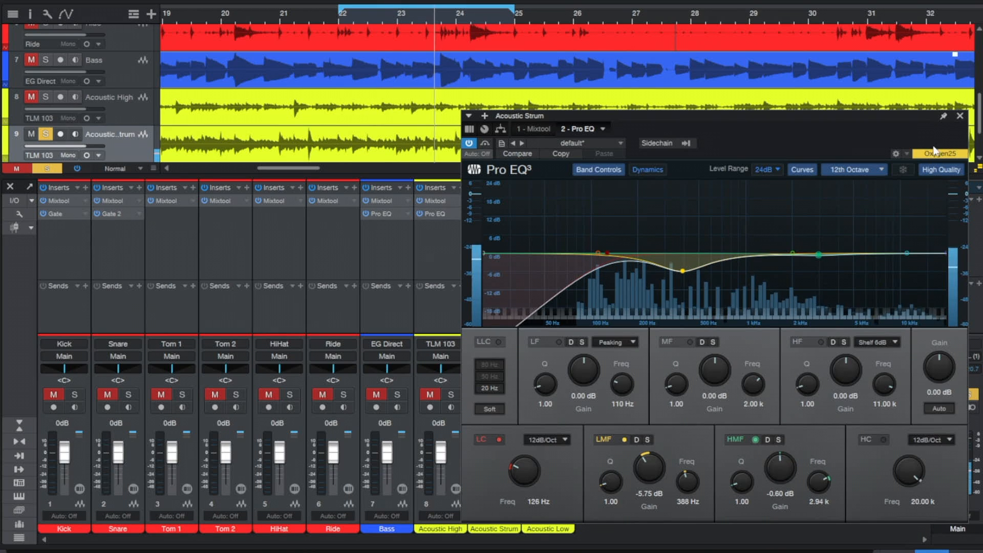
left_click(960, 116)
Unsolo Acoustic Strum, insert Pro EQ on the Acoustic Low channel and solo that track.
left_click(563, 236)
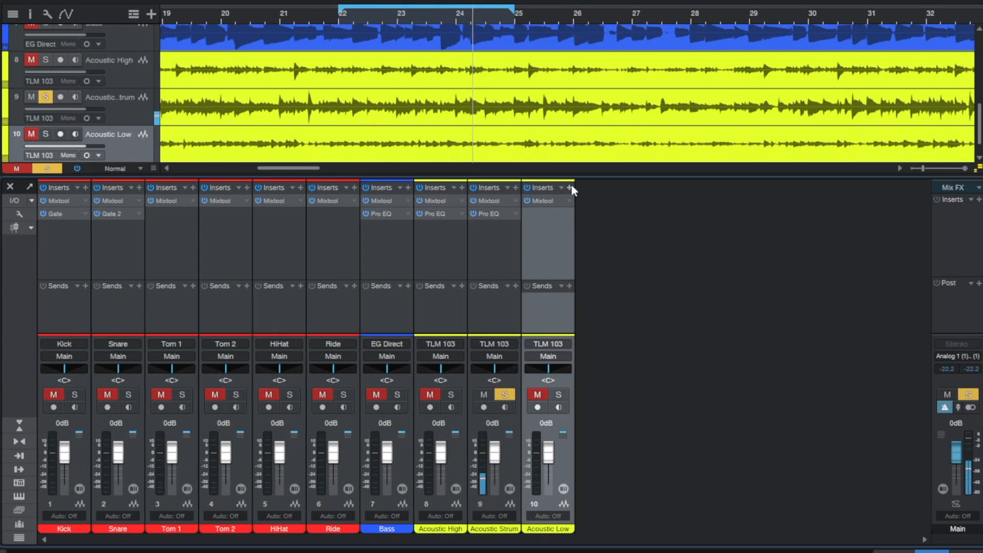
left_click(496, 251)
key("s")
left_click(543, 239)
left_click(569, 186)
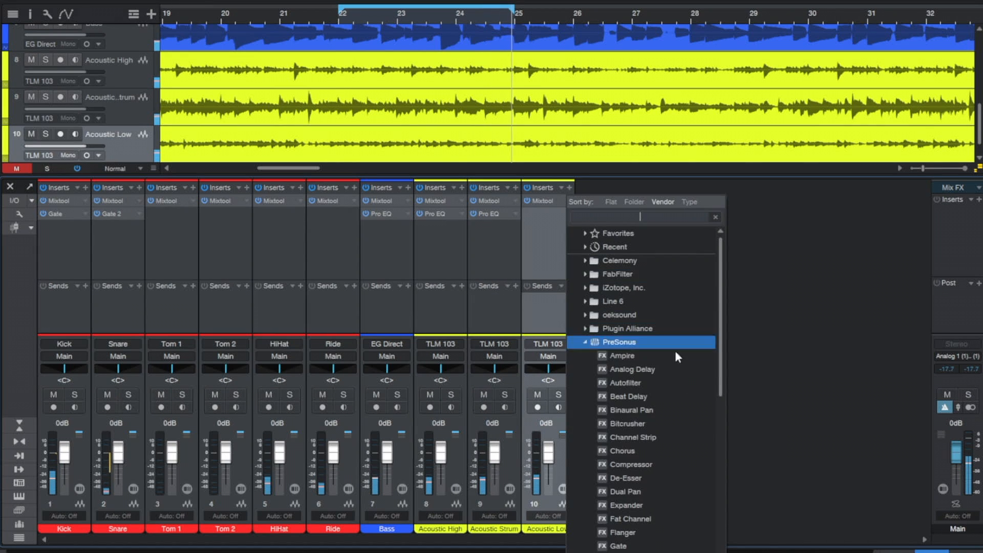
scroll(690, 476, "down", 4)
left_click(683, 529)
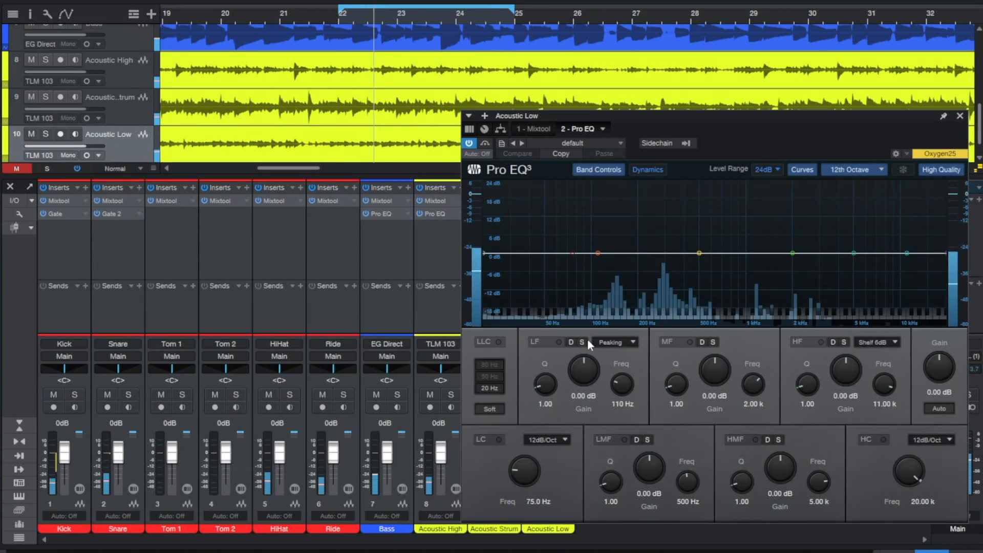
key("s")
Set the Acoustic Low EQ's low cut to 135 Hz, cut 7.74 dB at 232 Hz, dip the high-mid band slightly, and unsolo the track.
left_click_drag(570, 254, 602, 259)
left_click_drag(699, 253, 651, 285)
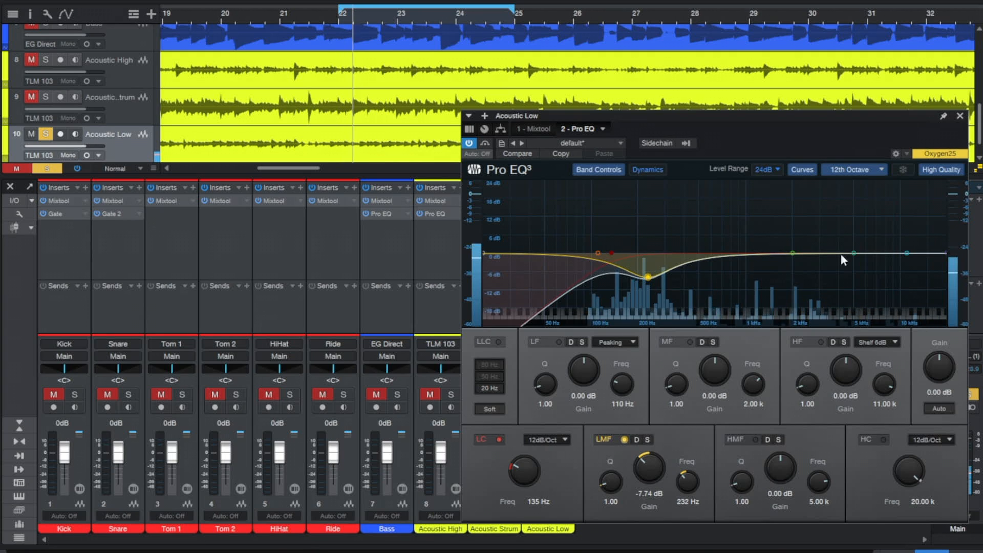
left_click_drag(853, 252, 778, 265)
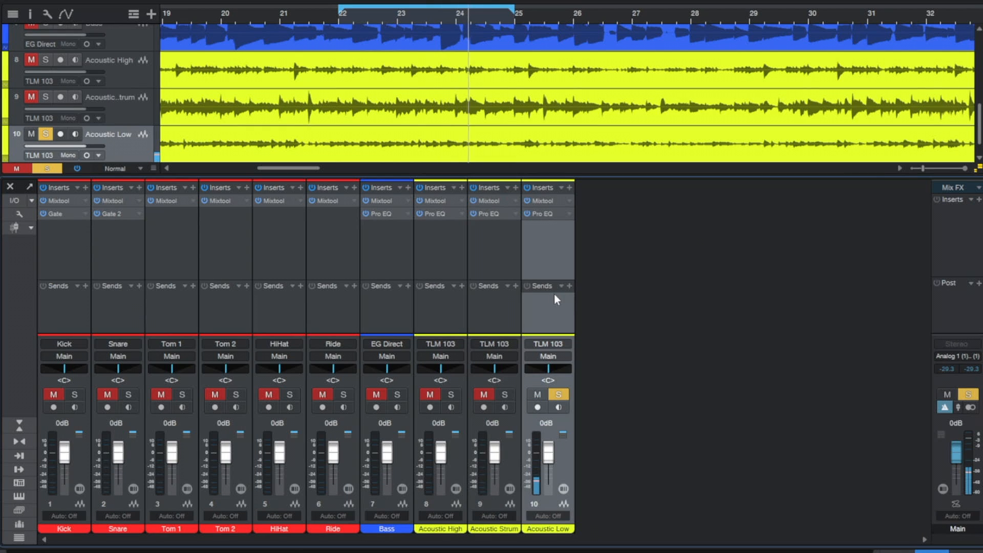
key("s")
Listen to the Ride track briefly in solo, and unsolo it again.
left_click(326, 257)
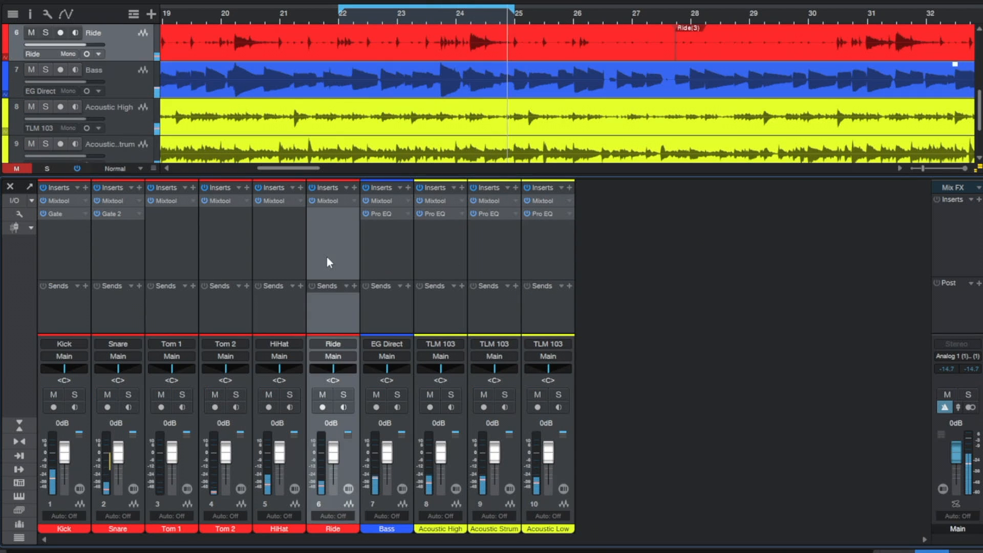
key("s")
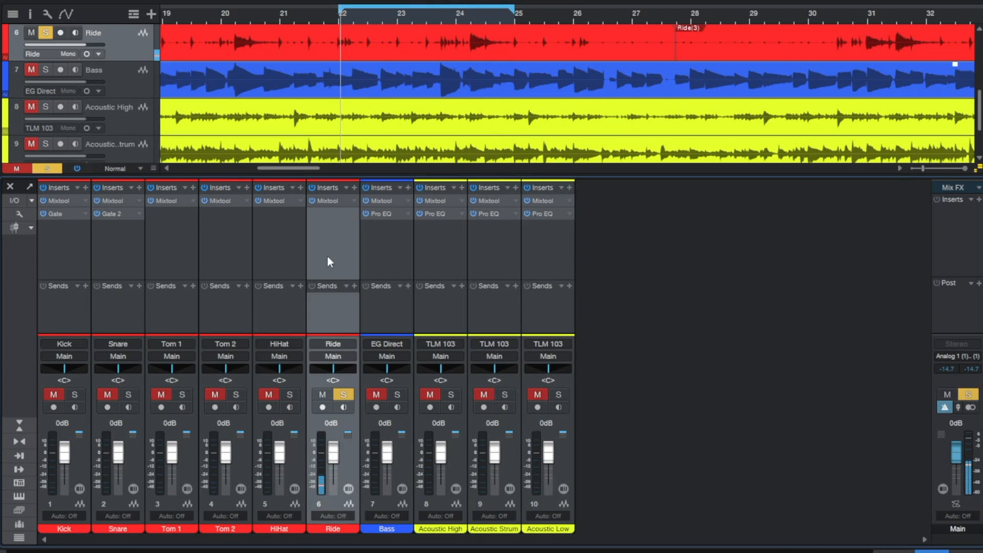
key("s")
Solo the HiHat track and insert Pro EQ on its channel.
left_click(284, 241)
key("s")
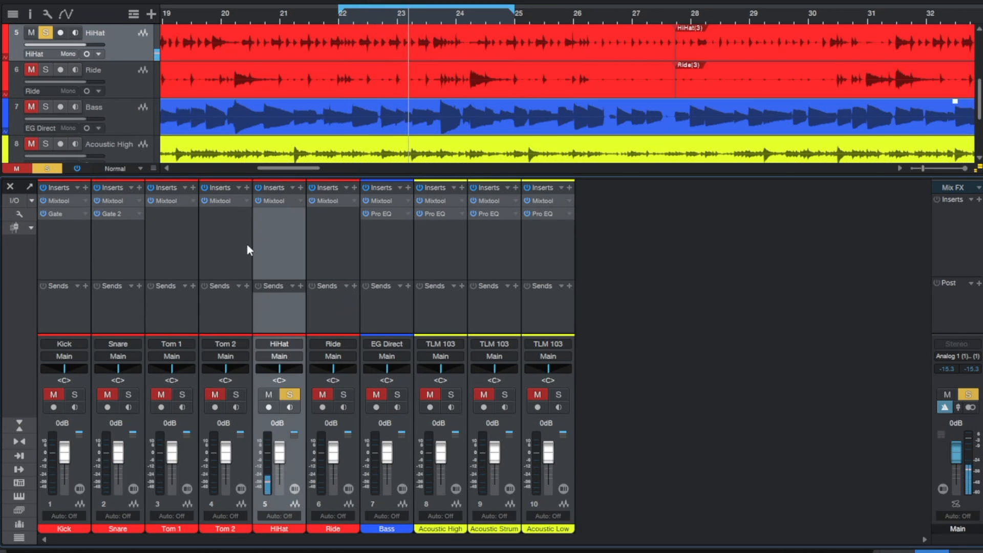
left_click(301, 187)
scroll(417, 496, "down", 5)
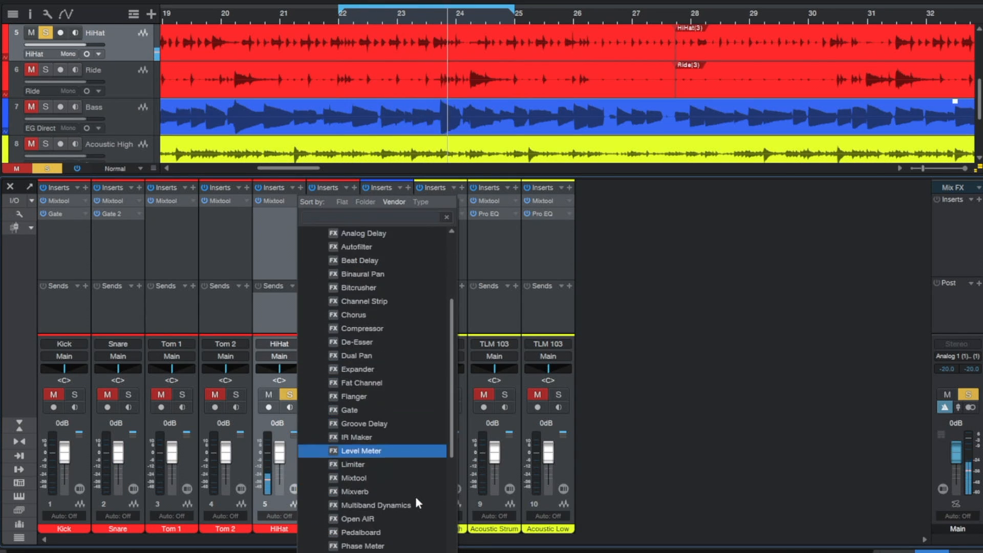
scroll(409, 507, "down", 4)
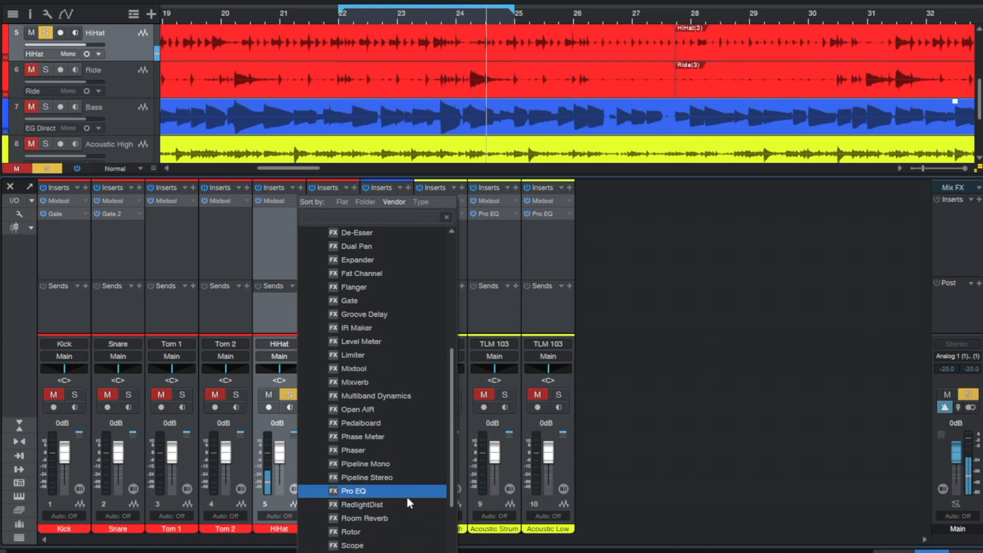
left_click(407, 494)
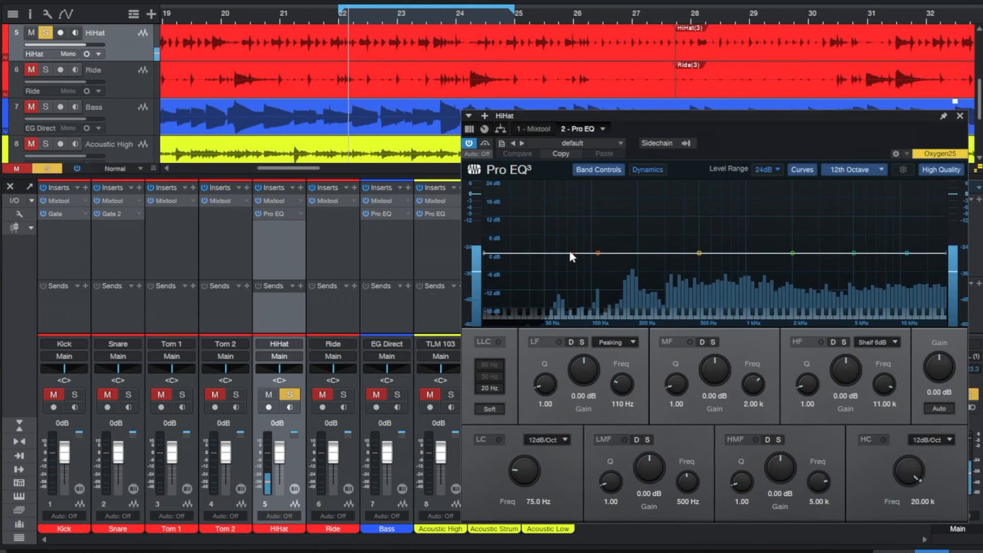
Set the HiHat EQ's low cut to 225 Hz, cut 5.95 dB at 438 Hz, close its window and unsolo the track.
left_click_drag(571, 255, 690, 271)
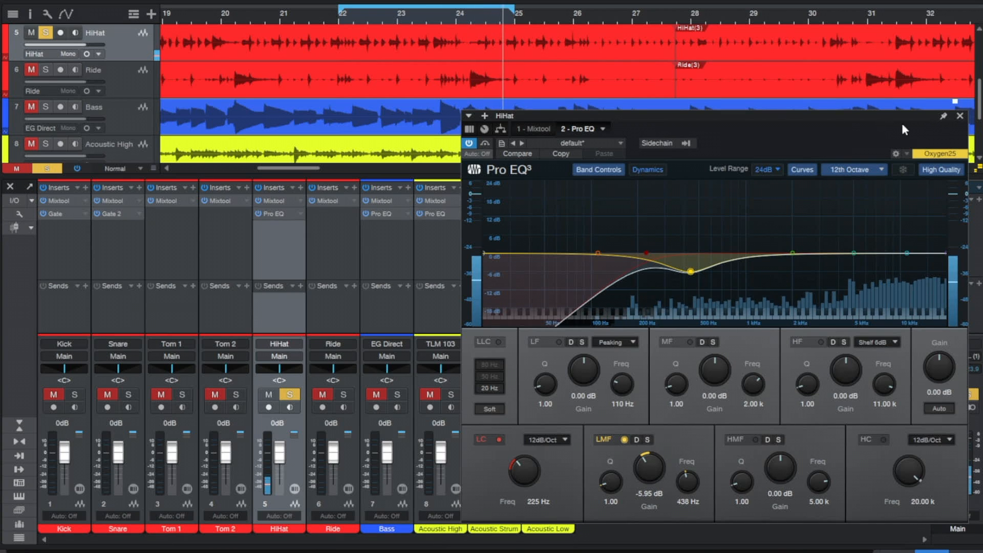
left_click(959, 116)
key("s")
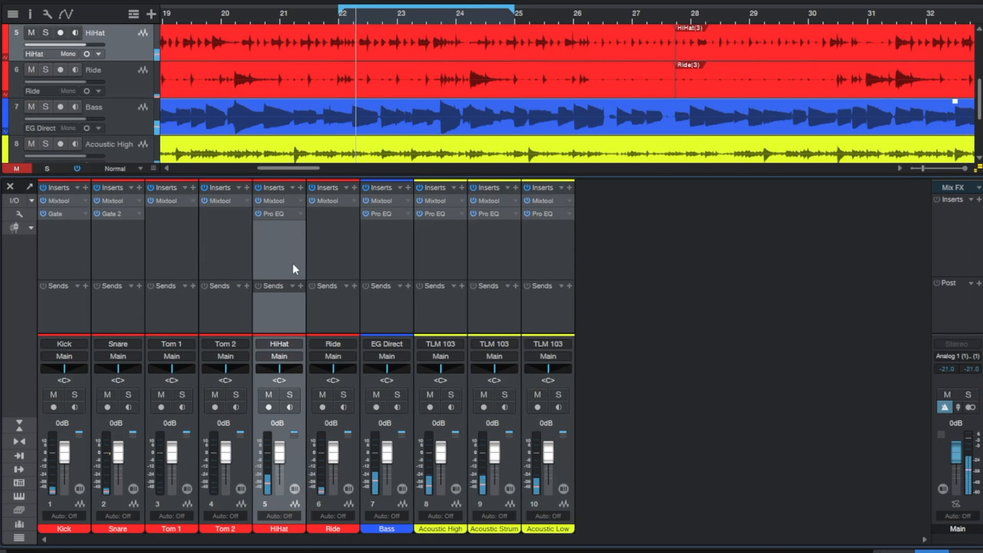
Solo the Snare track and insert Pro EQ after the gate on its channel.
left_click(228, 247)
left_click(101, 233)
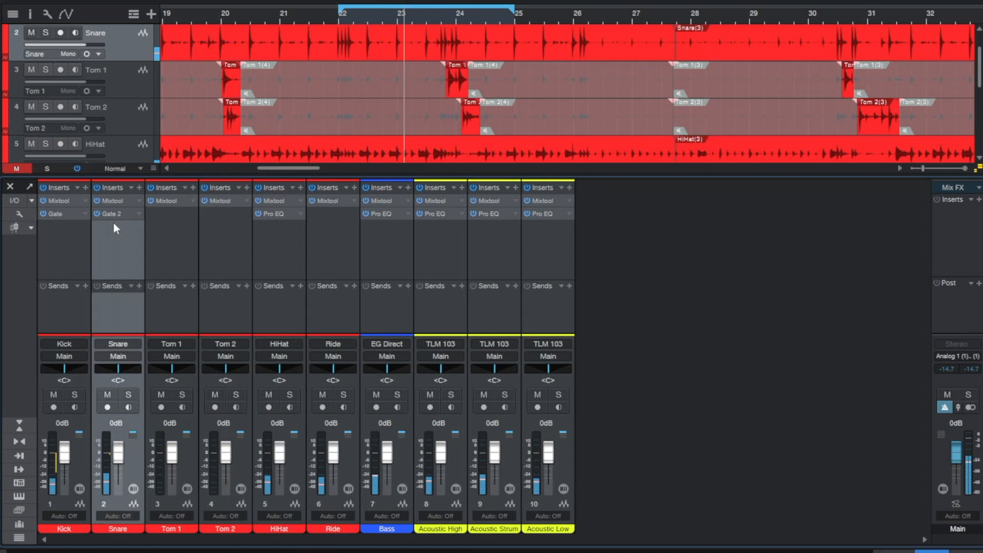
key("s")
left_click(139, 188)
scroll(278, 526, "down", 6)
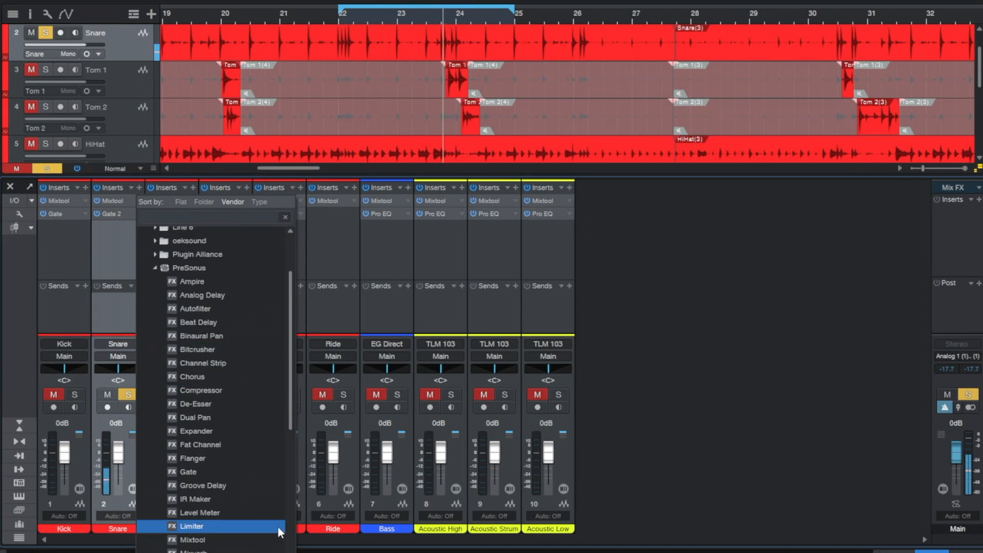
left_click(255, 473)
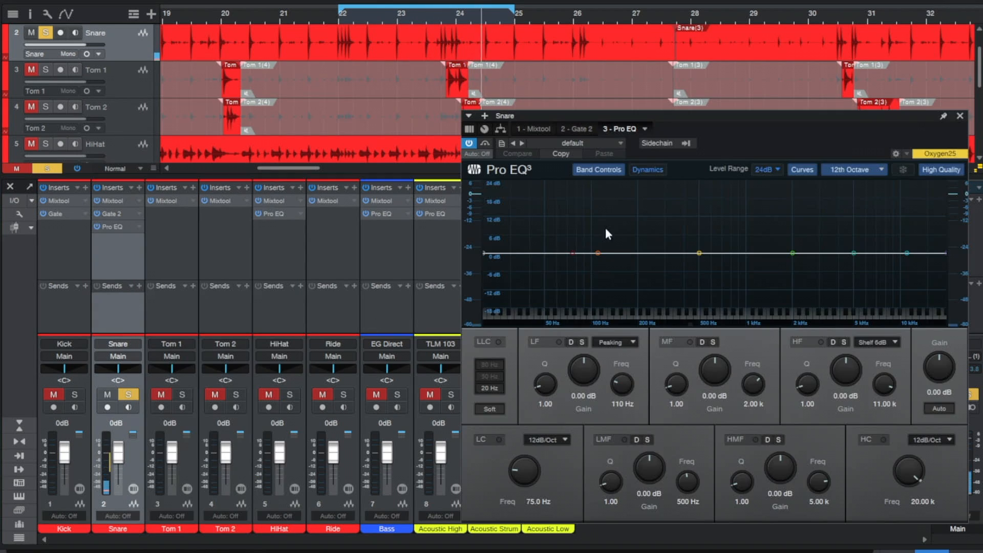
Set the Snare EQ's low cut to 98.4 Hz, cut 2.98 dB at 3.11 kHz, close its window and unsolo the track.
left_click_drag(567, 254, 589, 250)
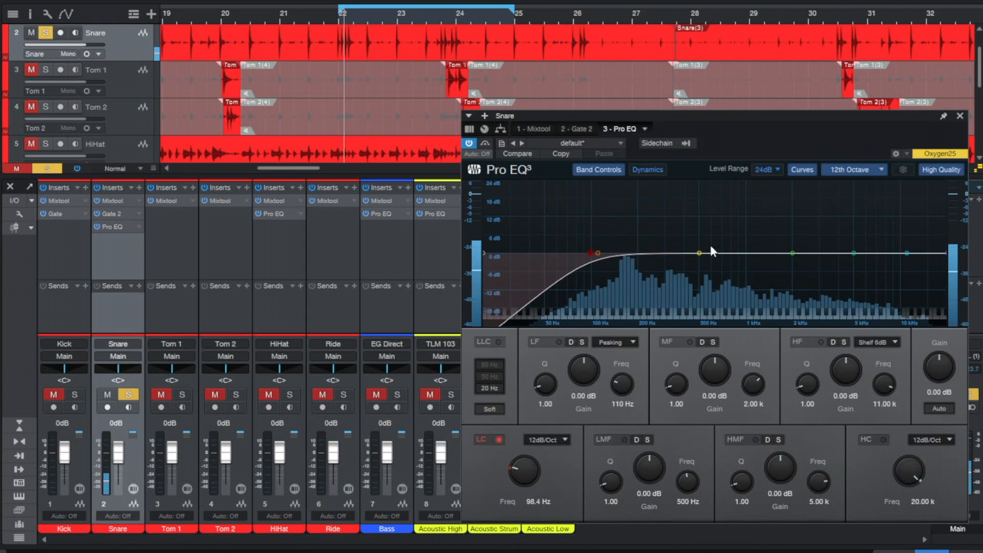
left_click_drag(698, 252, 824, 265)
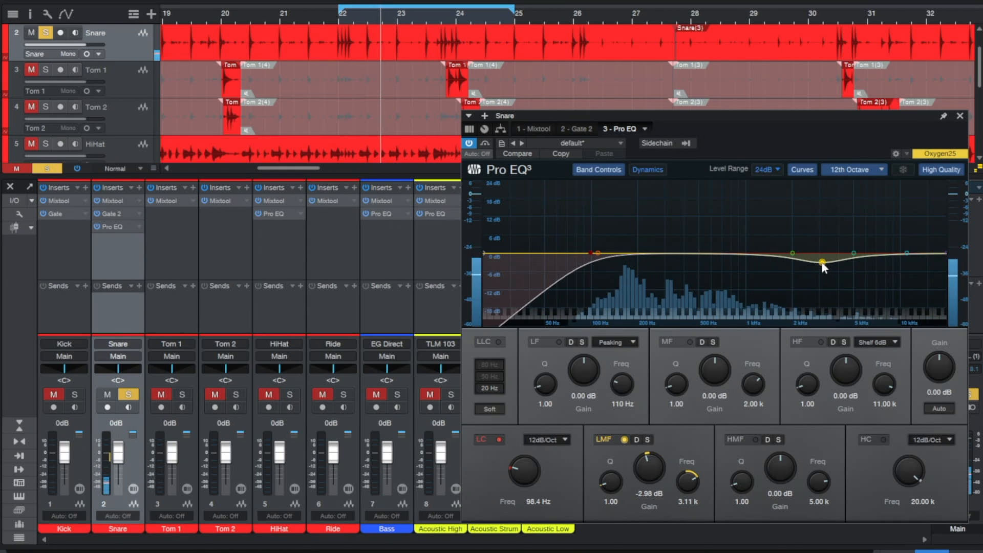
left_click(959, 117)
key("s")
Insert Pro EQ after the gate on the Kick channel and solo the Kick track.
left_click(76, 249)
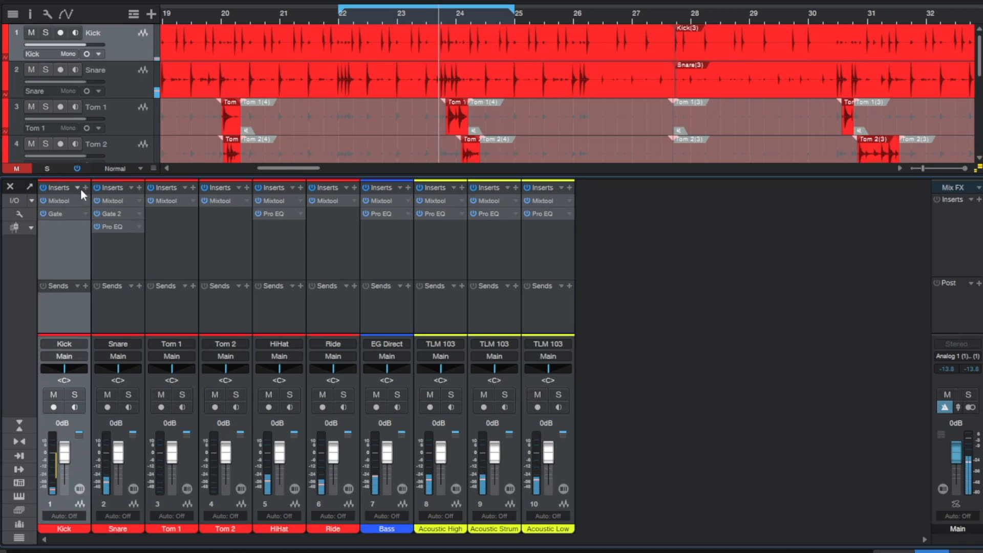
left_click(80, 188)
scroll(165, 478, "down", 8)
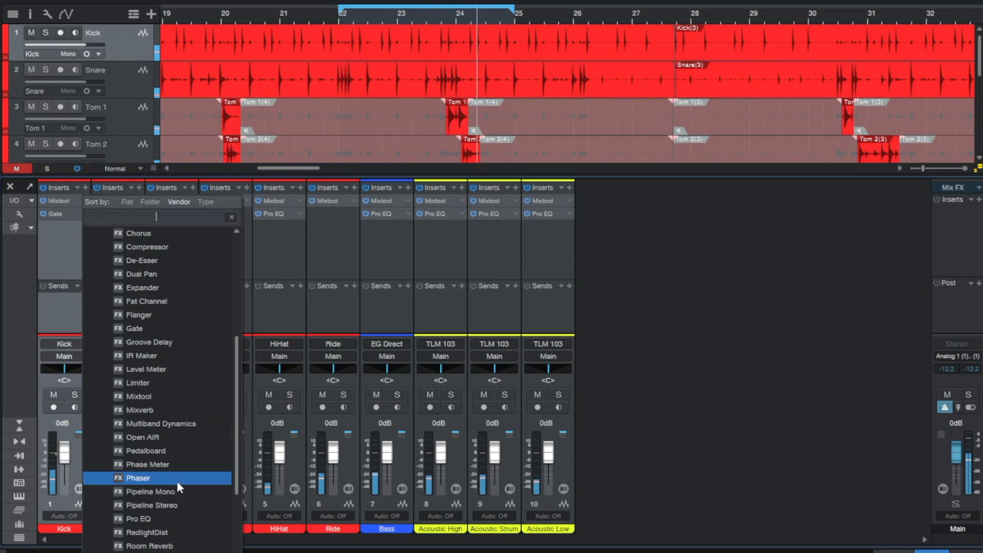
left_click(189, 519)
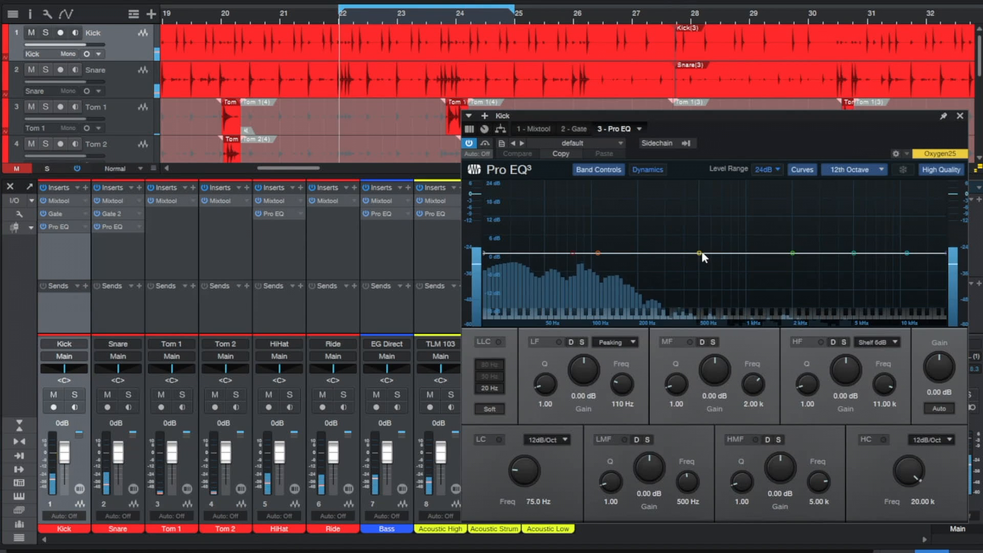
key("s")
Cut the Kick EQ by 6.35 dB at 181 Hz and 3.17 dB at 1.12 kHz, close its window and unsolo the track.
left_click_drag(699, 253, 632, 272)
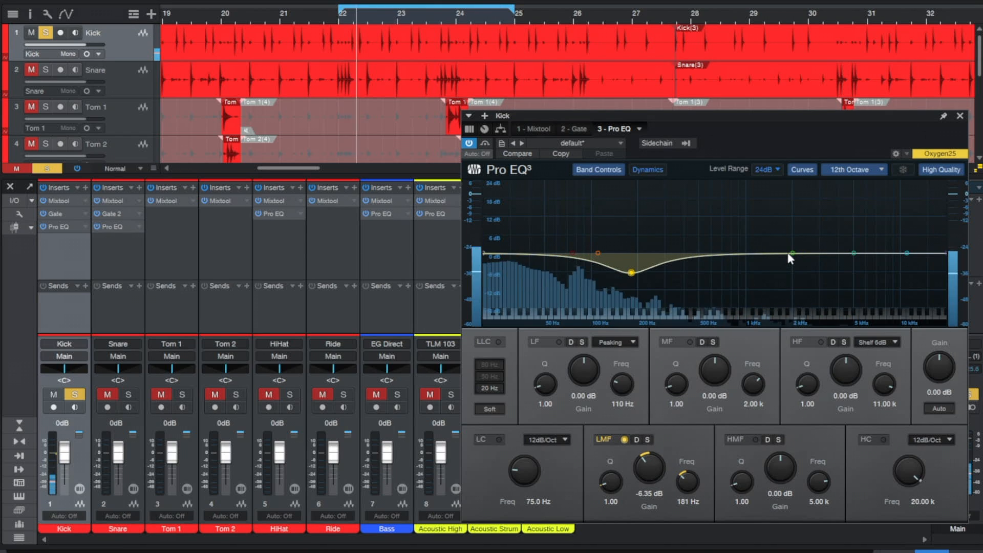
left_click_drag(792, 253, 753, 266)
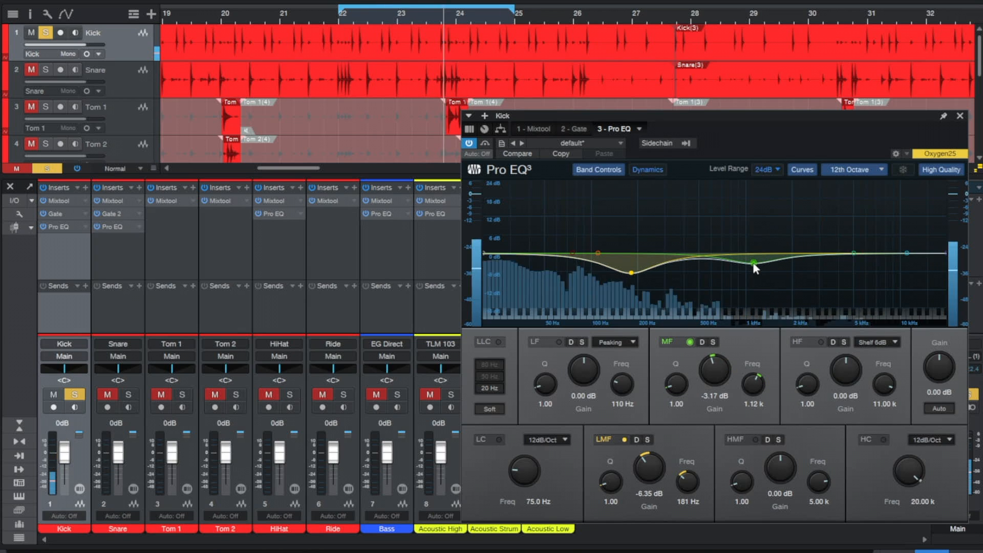
left_click(960, 118)
key("s")
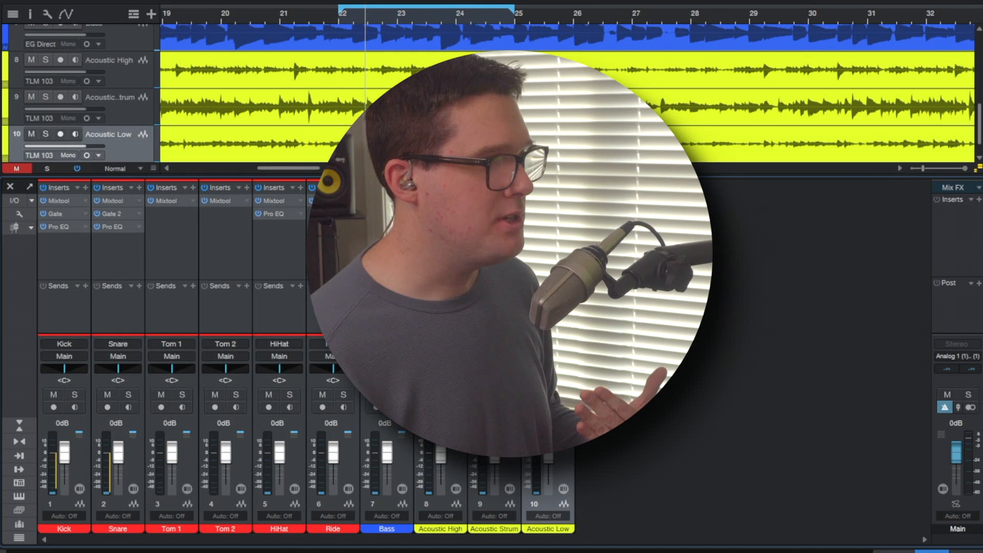
double_click(543, 214)
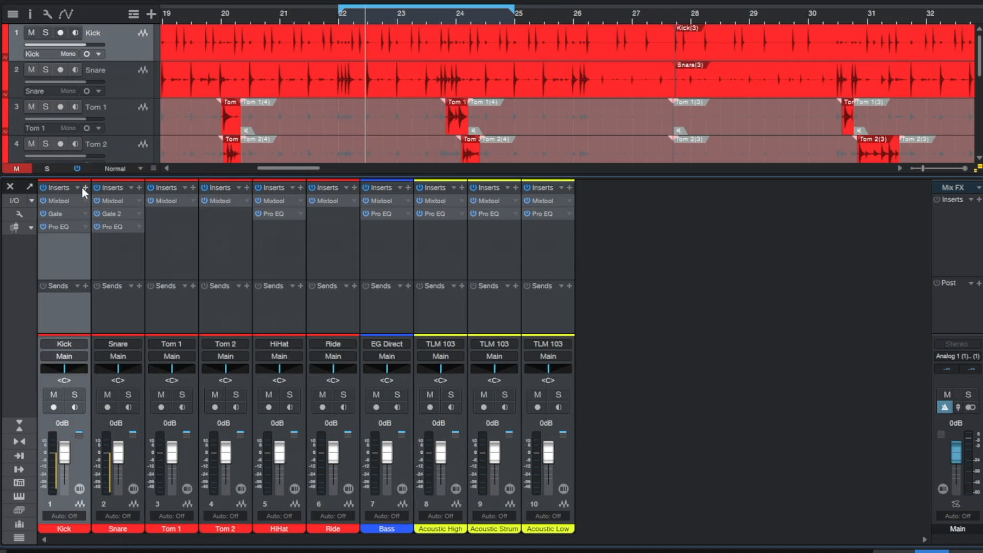
Insert a Compressor after the Pro EQ on the Kick channel and solo the track.
left_click(86, 188)
scroll(195, 418, "down", 2)
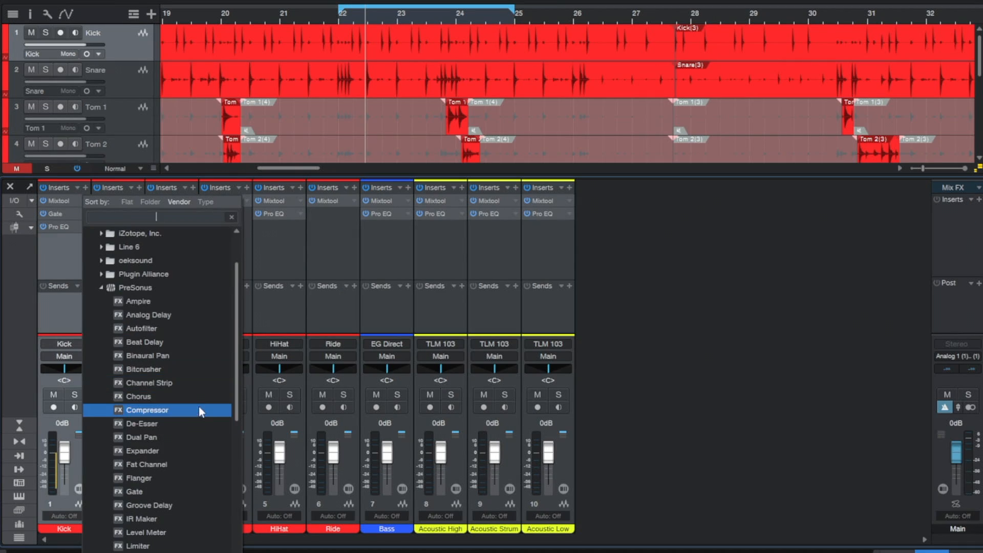
left_click(199, 406)
key("s")
Load the BD - Rock 1 drum preset in the Kick compressor.
left_click(604, 142)
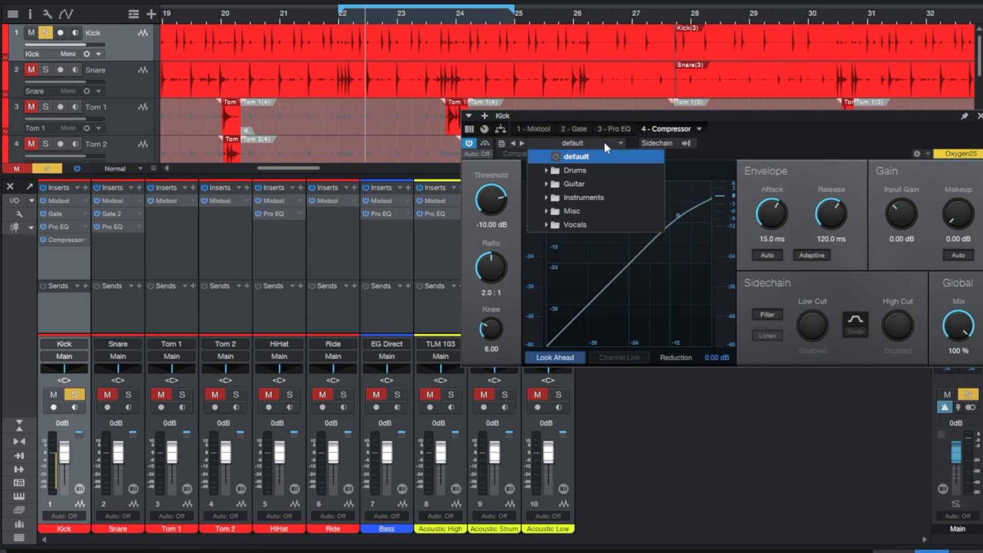
left_click(613, 171)
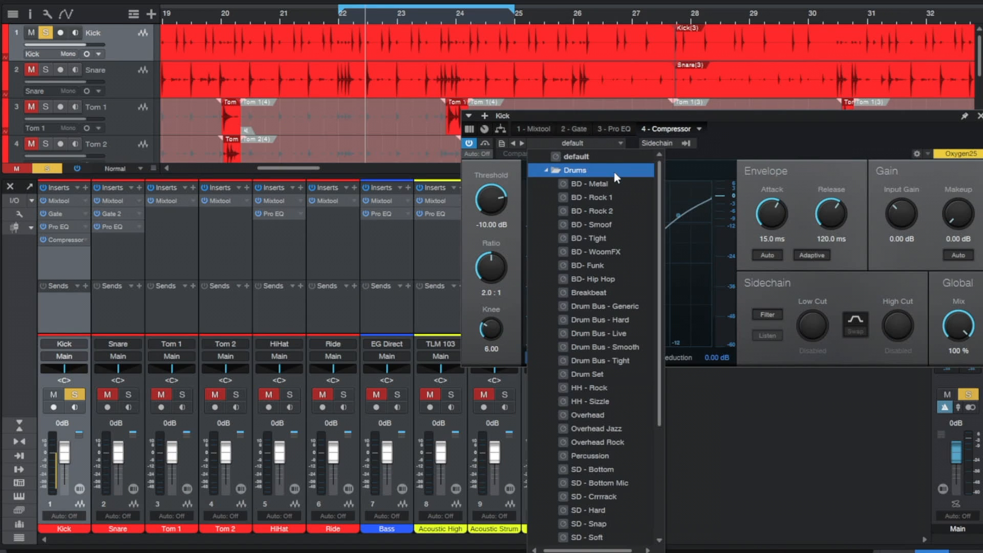
left_click(640, 197)
left_click(763, 136)
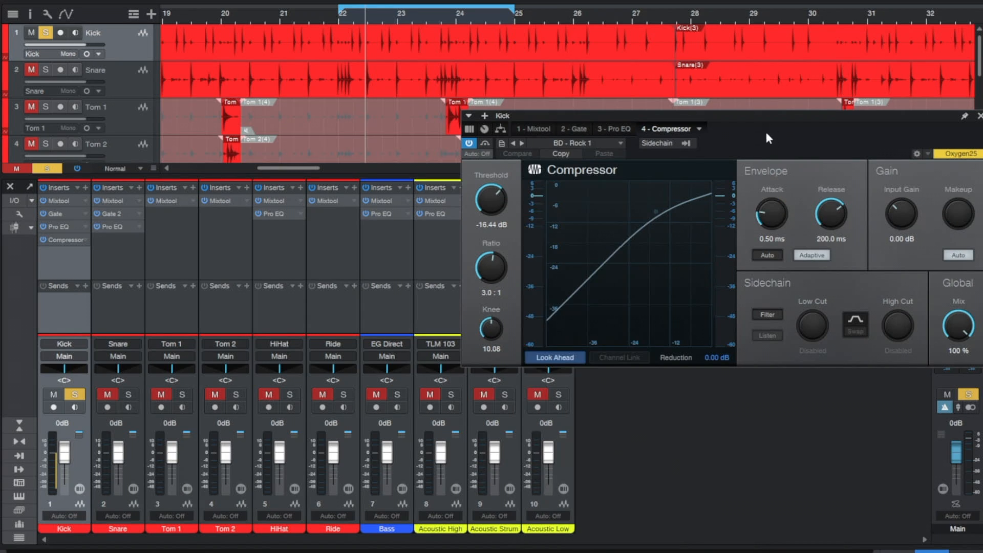
Play the loop while lowering the Kick compressor's threshold to -27.00 dB, and replay it from bar 22.
key("space")
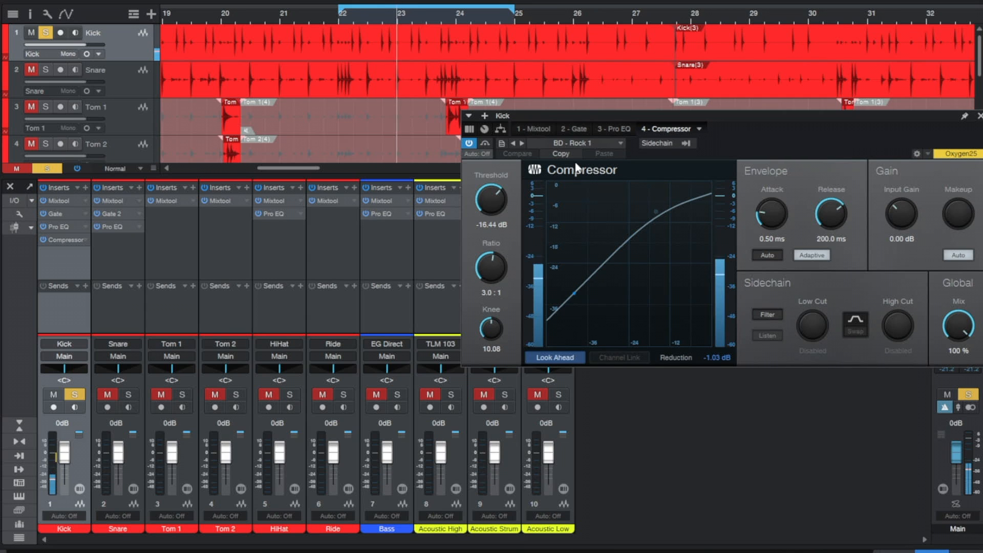
left_click_drag(498, 195, 494, 210)
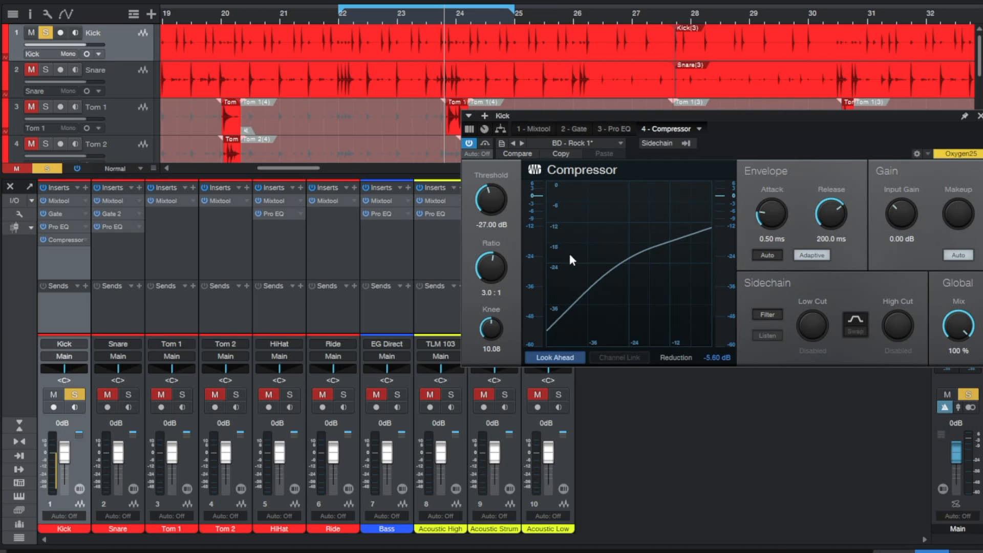
left_click(347, 20)
key("space")
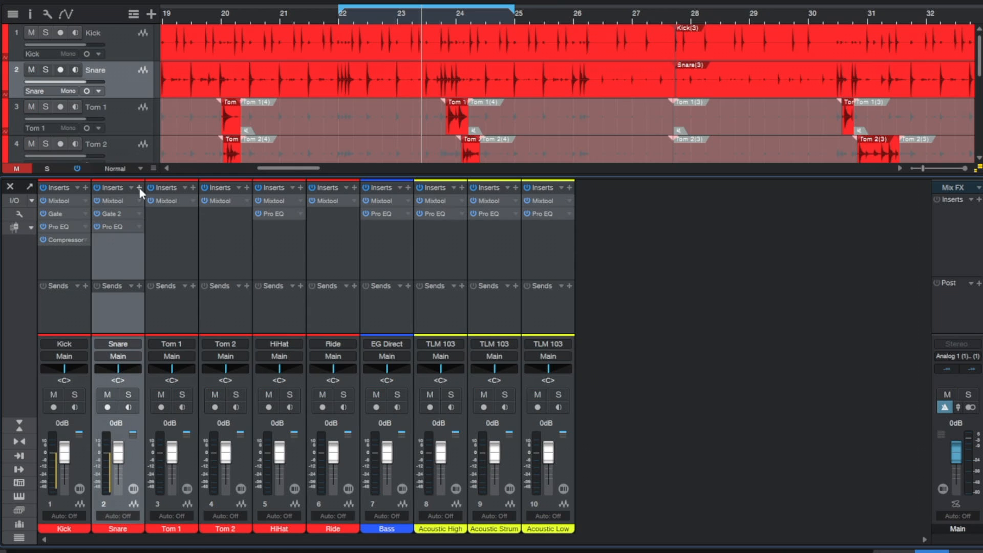
Insert a Compressor after the Pro EQ on the soloed Snare channel and load its SD - Tight drum preset.
left_click(140, 188)
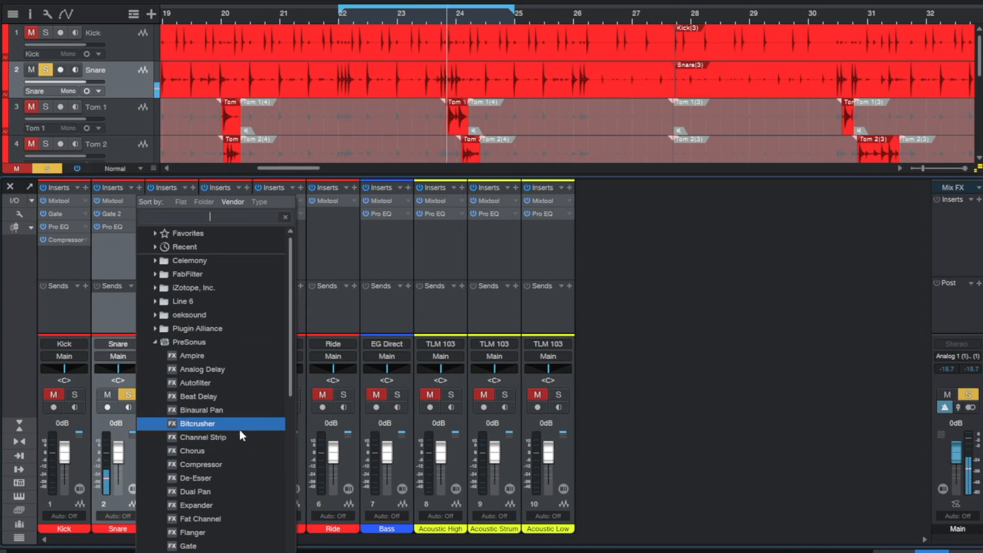
left_click(239, 465)
left_click(596, 146)
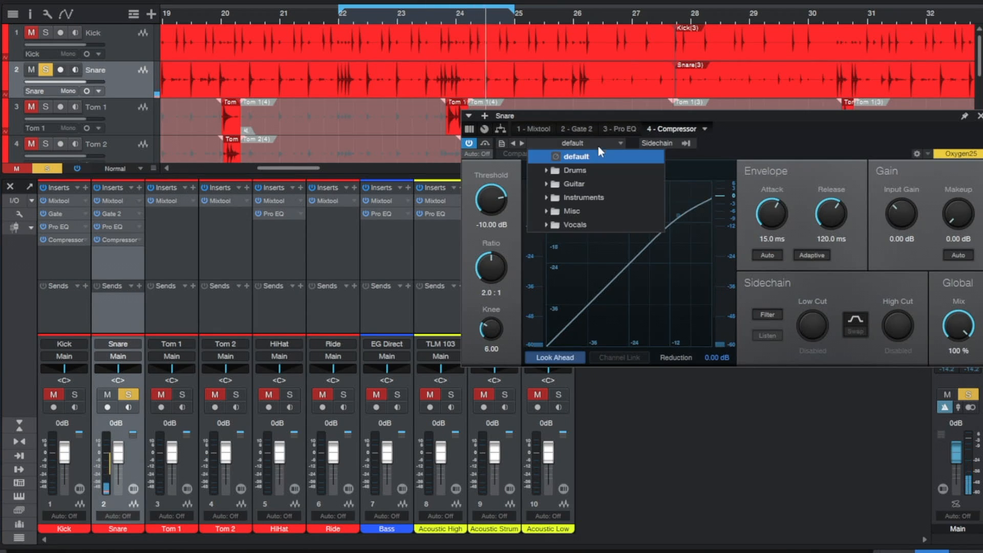
left_click(608, 173)
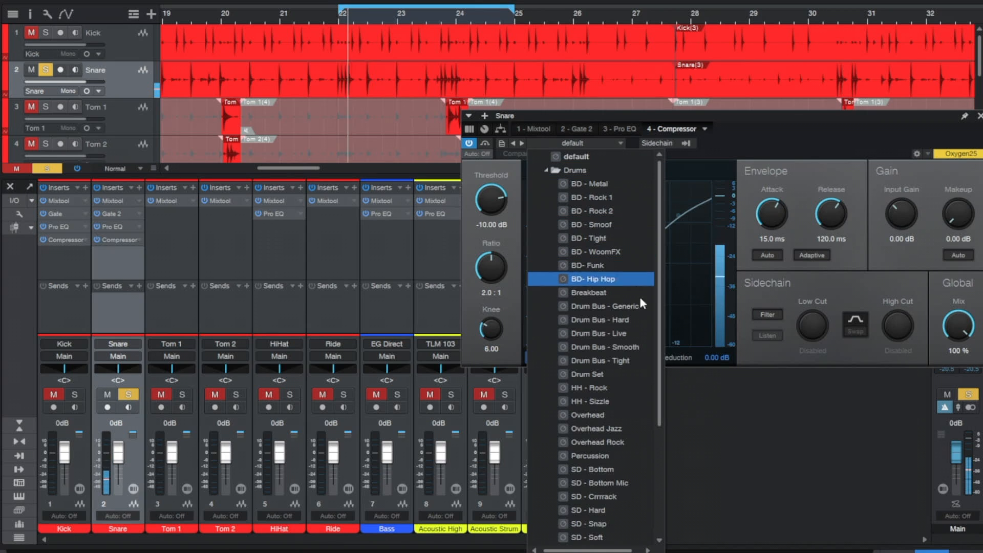
scroll(643, 377, "down", 2)
scroll(644, 412, "down", 1)
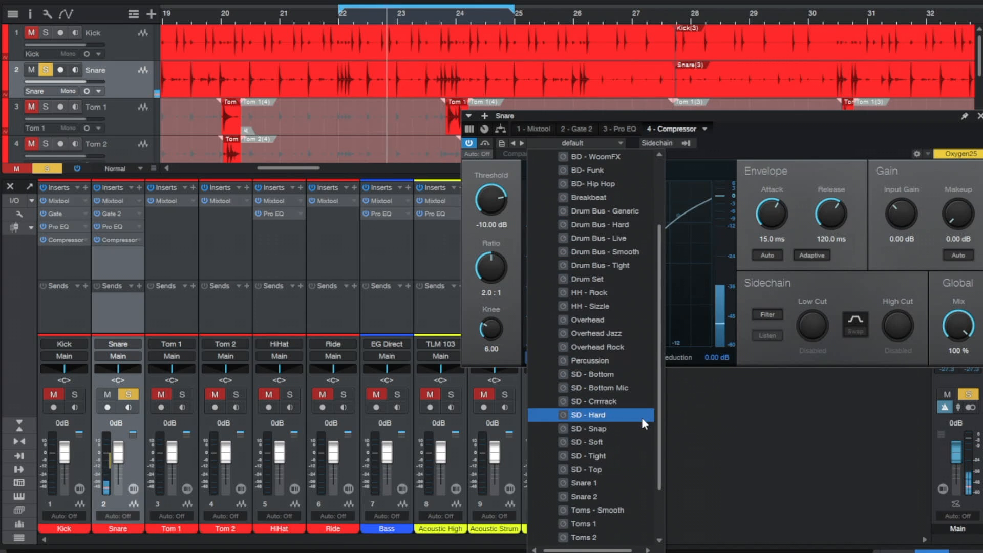
left_click(641, 456)
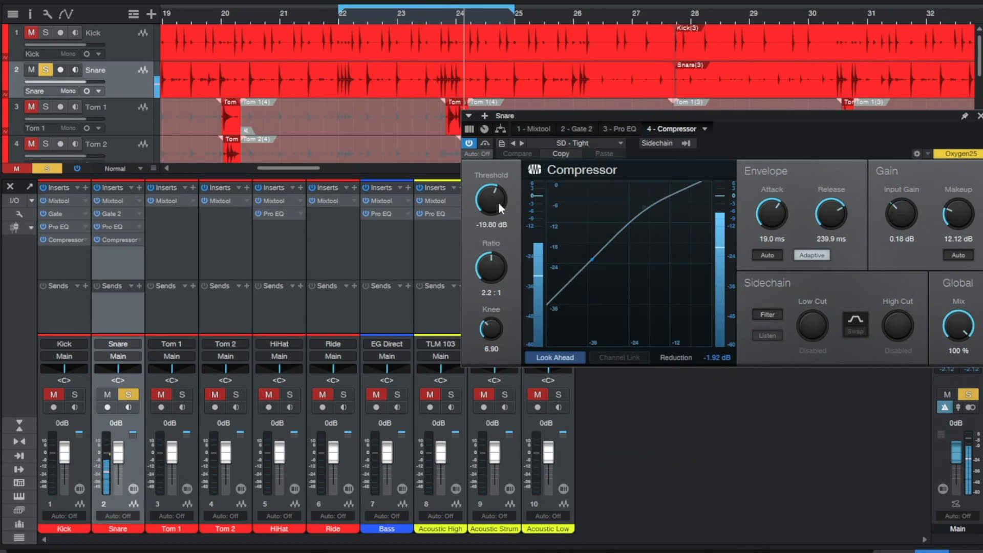
Set the Snare compressor's threshold to -24.60 dB and makeup gain to 5.88 dB, and compare the sound with the compressor bypassed.
left_click_drag(494, 203, 489, 209)
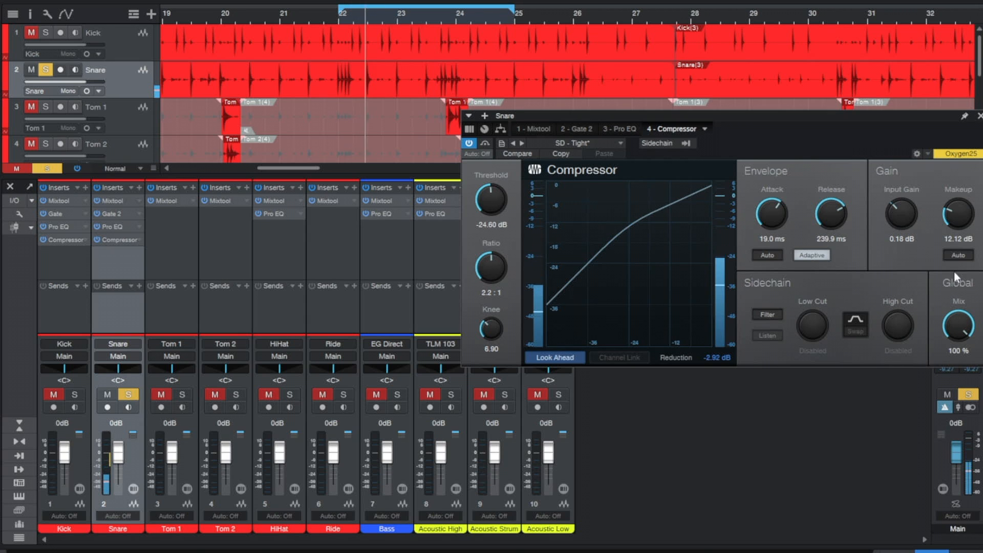
left_click_drag(958, 221, 959, 233)
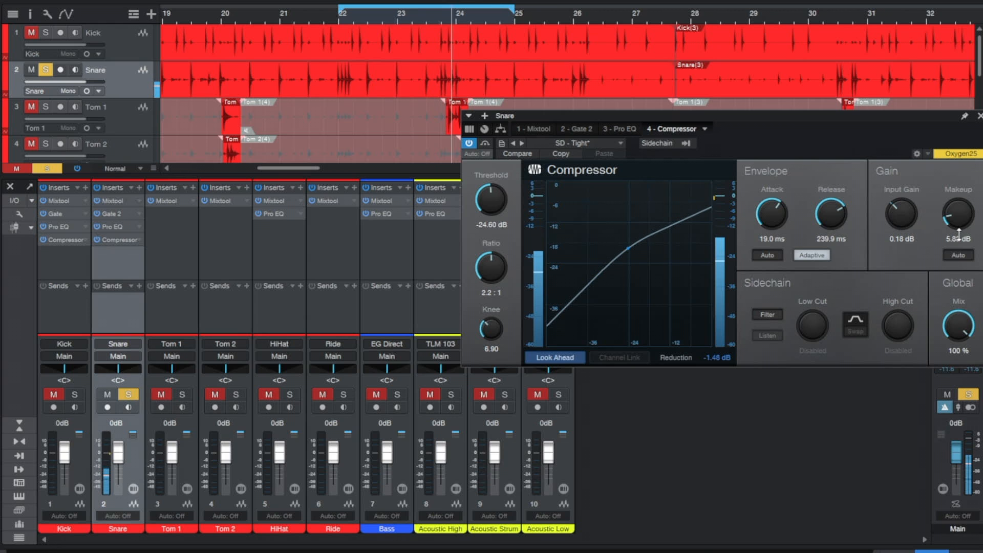
left_click(469, 143)
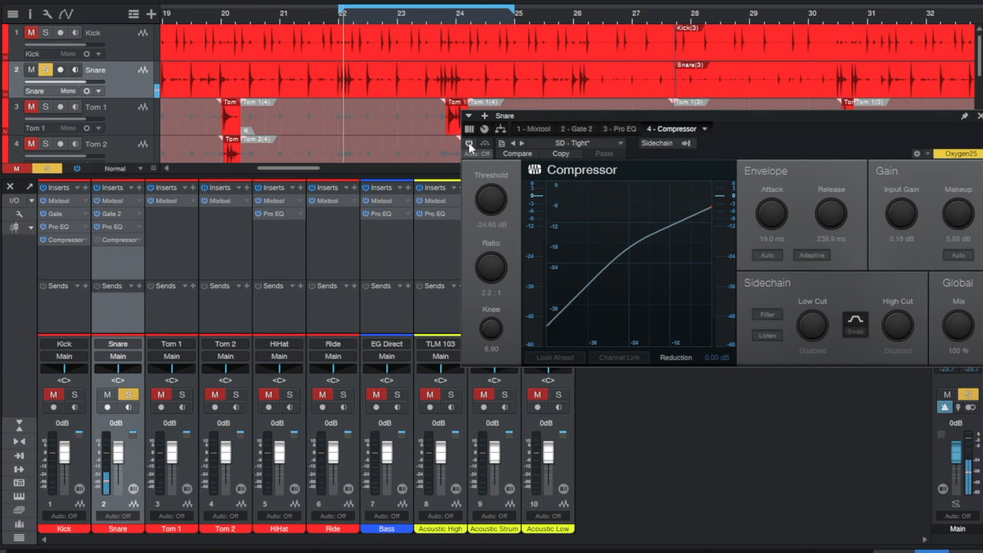
left_click(468, 144)
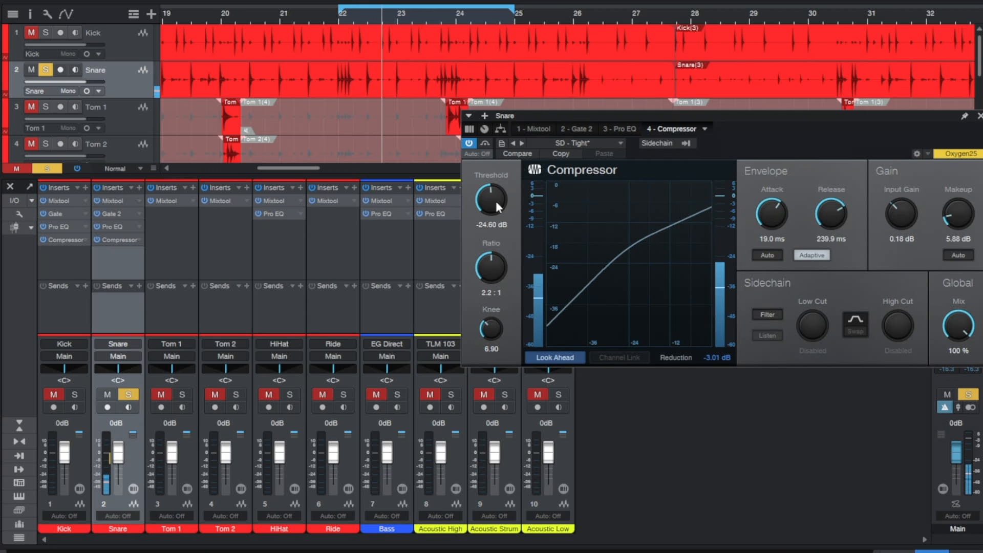
Lower the Snare compressor's threshold to -30.84 dB, compare it against bypass and close its window.
left_click_drag(495, 205, 489, 214)
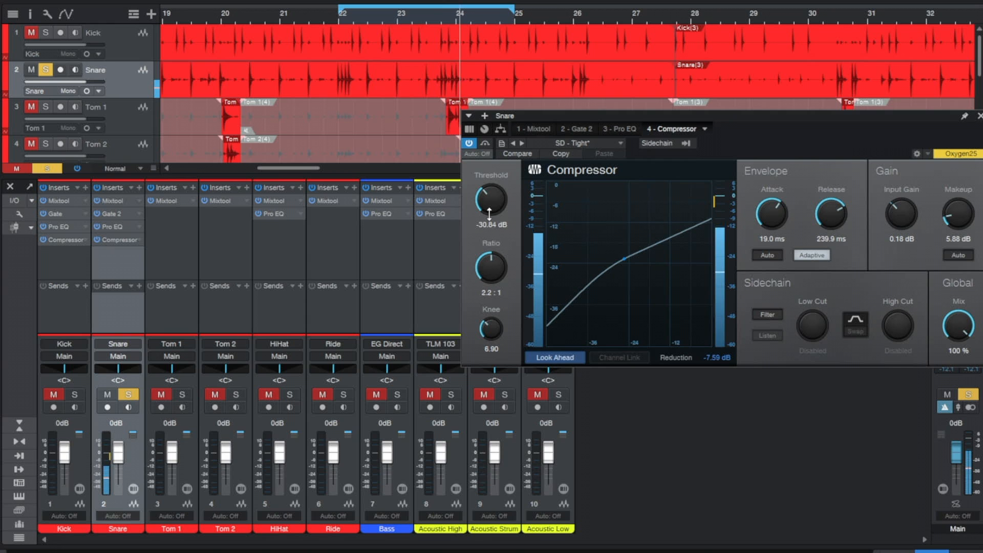
left_click(472, 143)
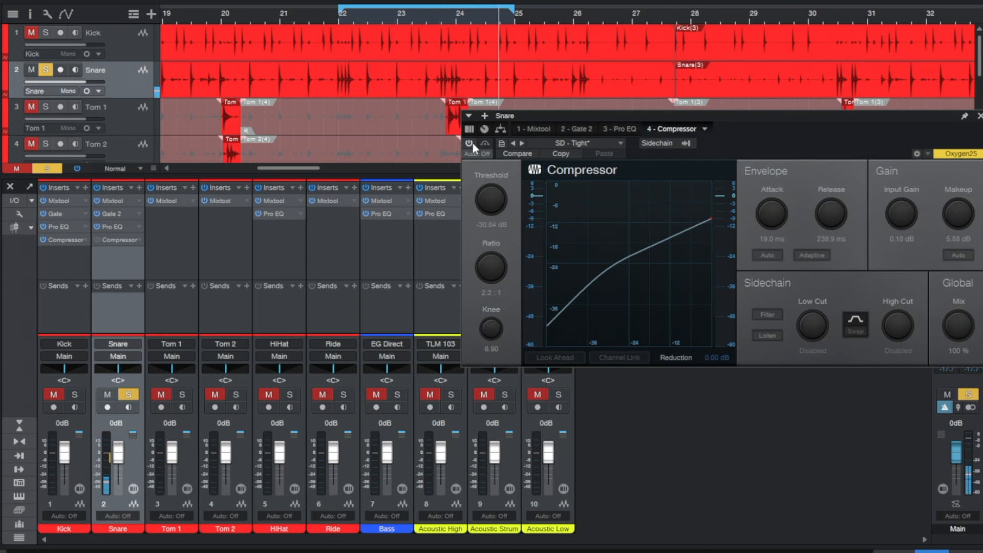
left_click(472, 143)
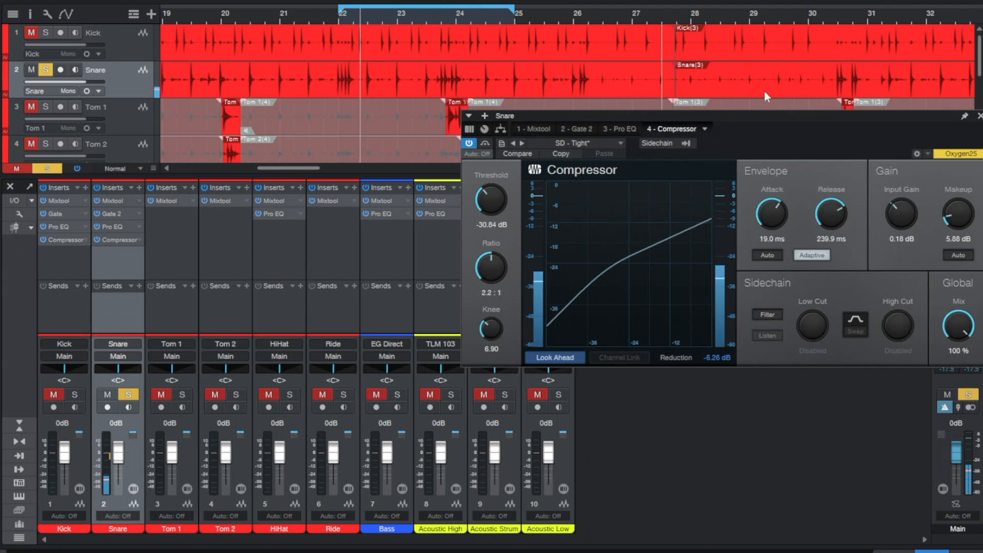
left_click(979, 116)
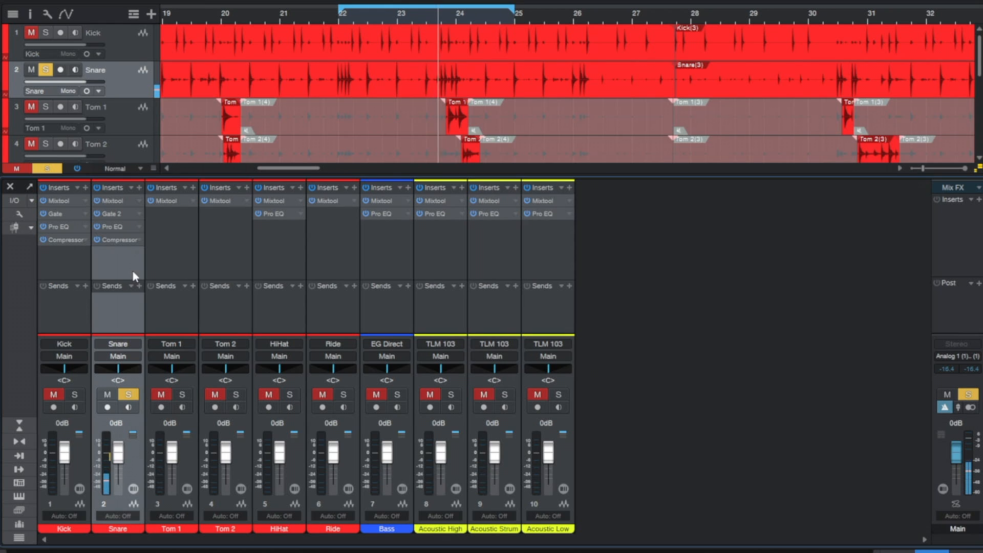
Solo the Bass track and insert a Compressor after the Pro EQ on its channel.
left_click(164, 243)
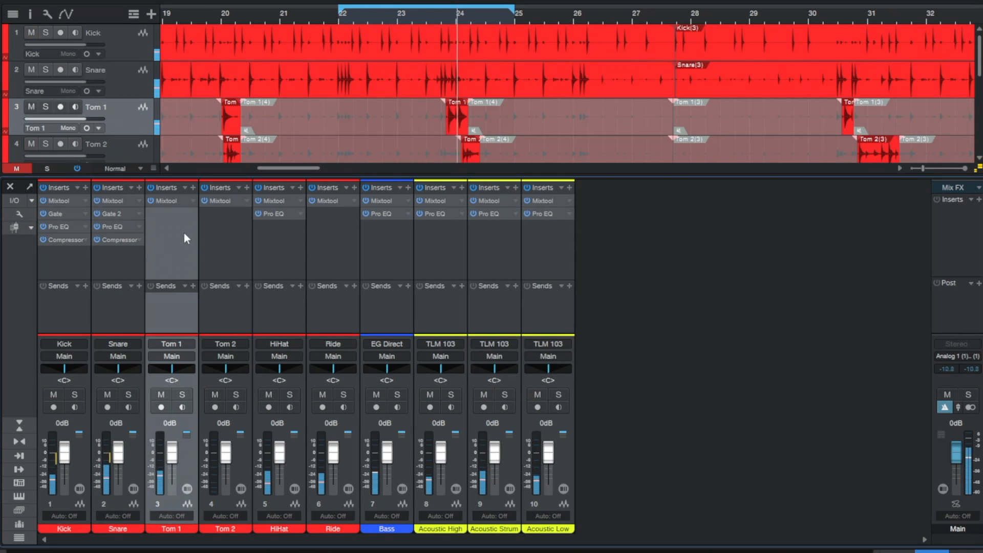
left_click(283, 245)
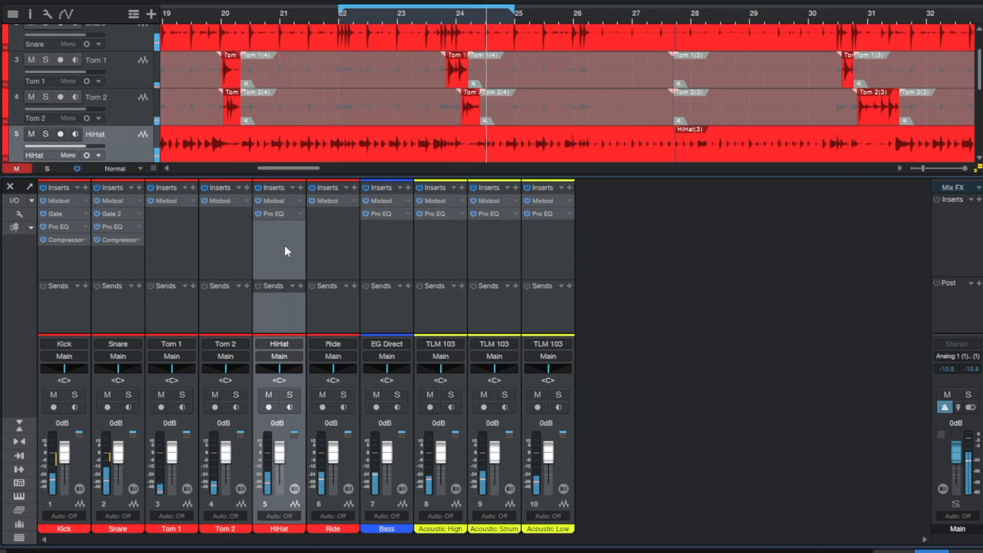
left_click(383, 242)
key("s")
left_click(408, 187)
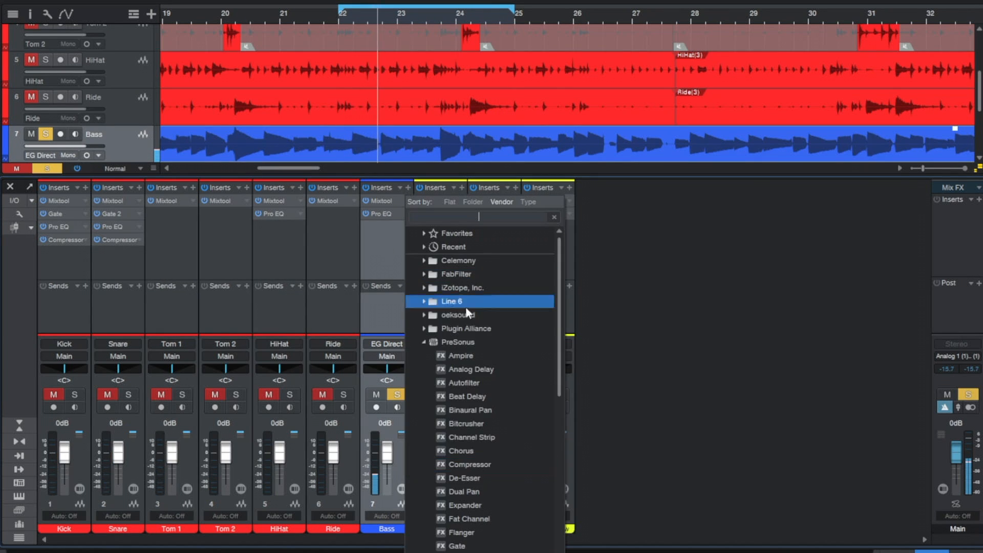
left_click(525, 462)
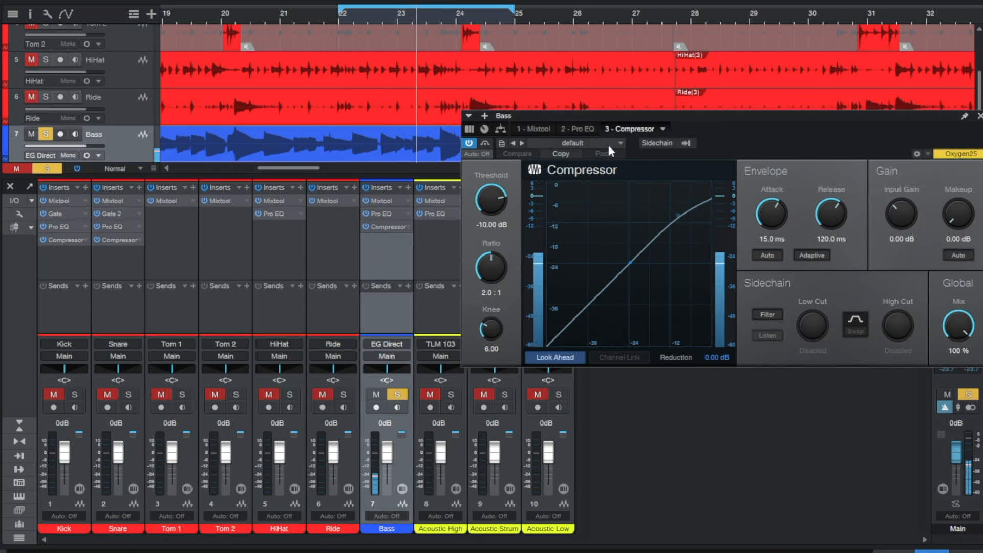
Load the Bass - Guitar preset from the guitar presets in the Bass compressor.
left_click(609, 142)
left_click(616, 184)
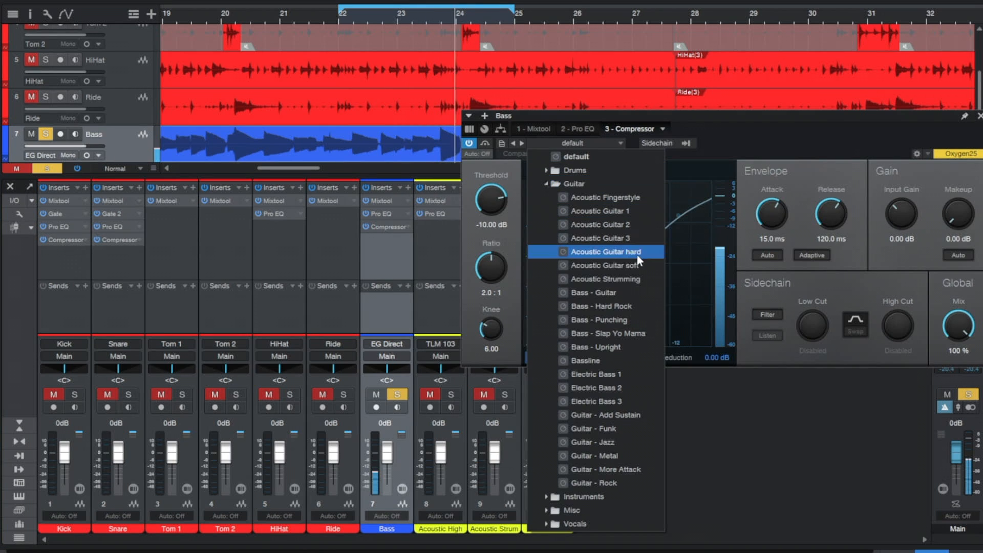
left_click(640, 296)
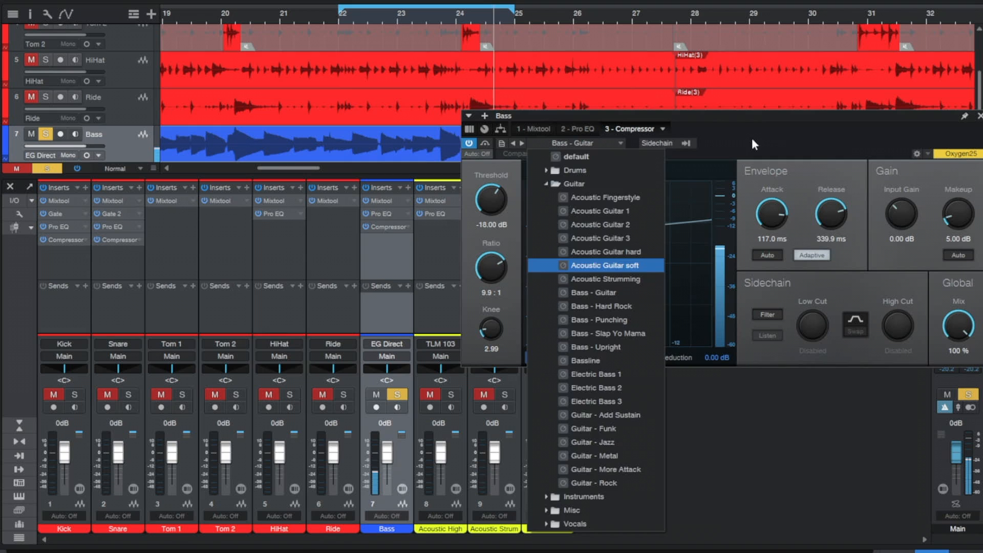
Set the Bass compressor's makeup gain to 0.68 dB, threshold to -24.24 dB, attack to 71.1 ms and release to 153.0 ms.
left_click_drag(957, 213, 956, 230)
left_click_drag(501, 202, 501, 218)
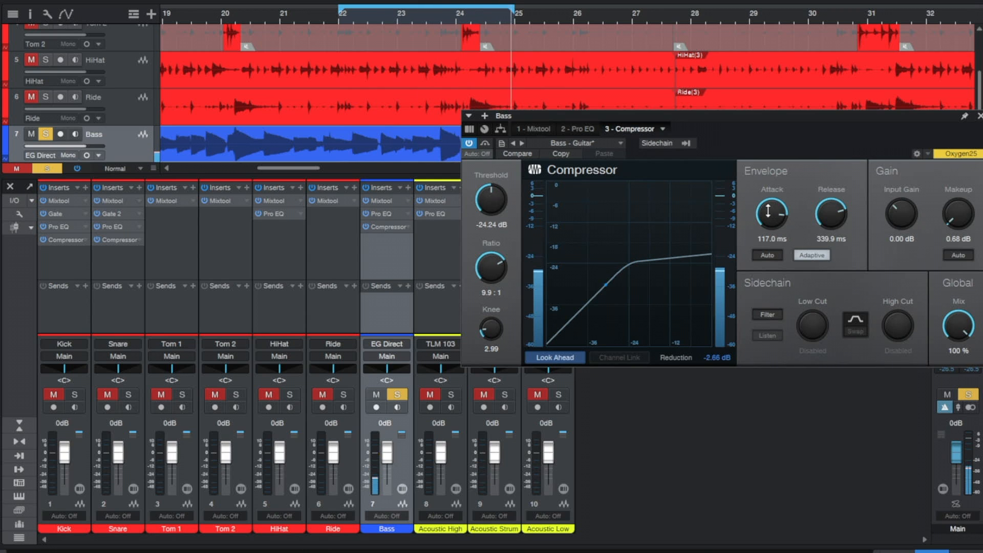
left_click_drag(768, 211, 773, 224)
left_click_drag(836, 220, 834, 228)
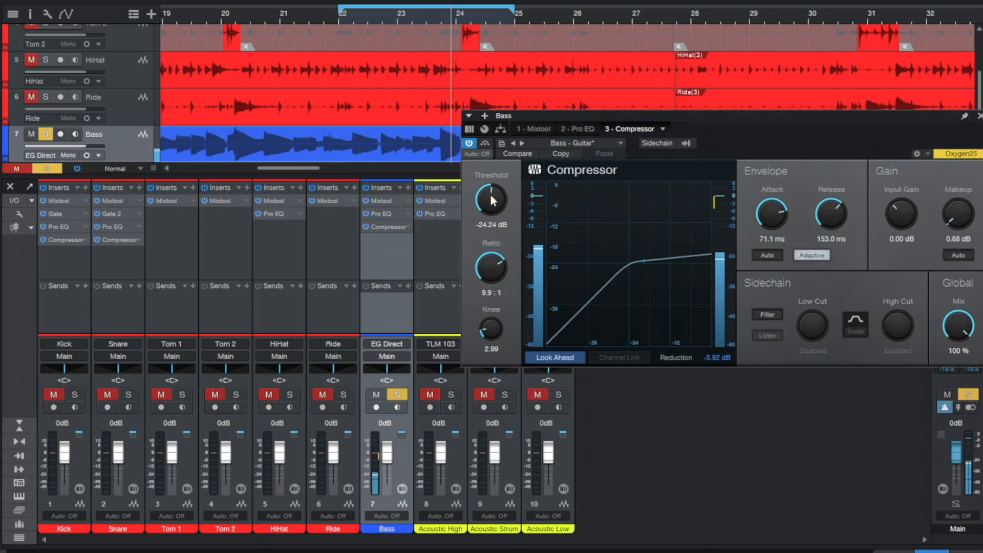
Set the Bass compressor's ratio to 4.7:1, attack to 121.9 ms, release to 57.0 ms, makeup gain to 1.40 dB and threshold to -29.28 dB.
left_click_drag(491, 198, 491, 194)
left_click_drag(479, 272, 481, 292)
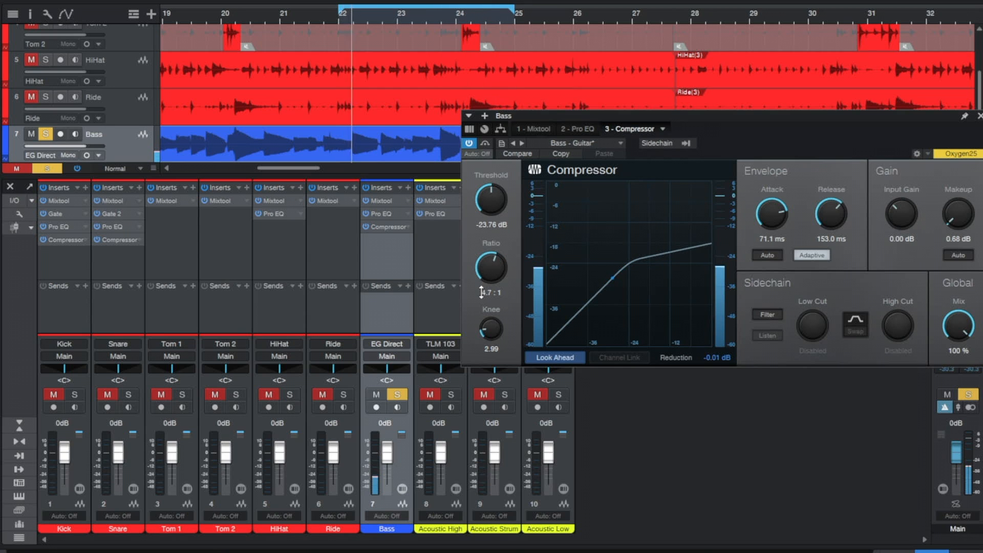
left_click_drag(767, 213, 822, 221)
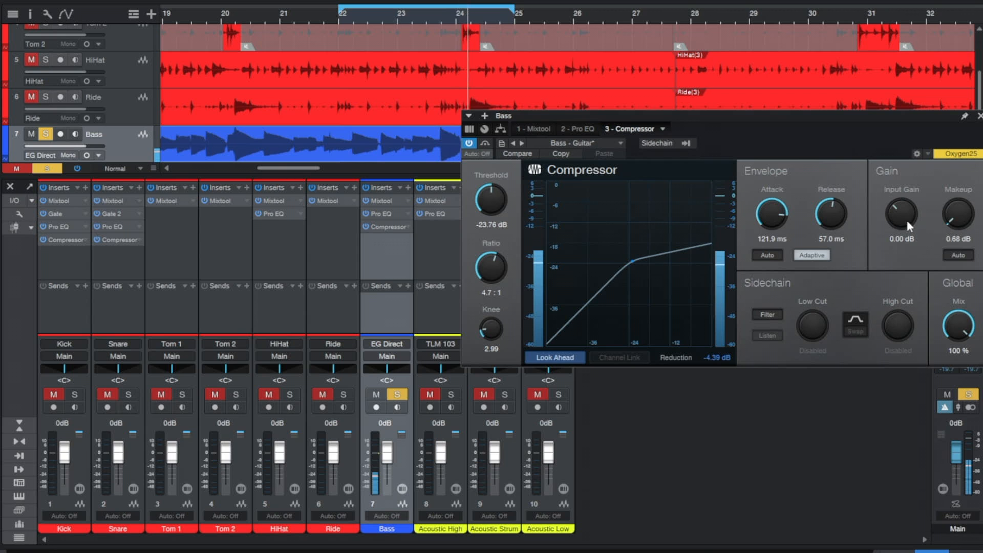
left_click_drag(963, 225, 963, 220)
left_click_drag(488, 200, 488, 215)
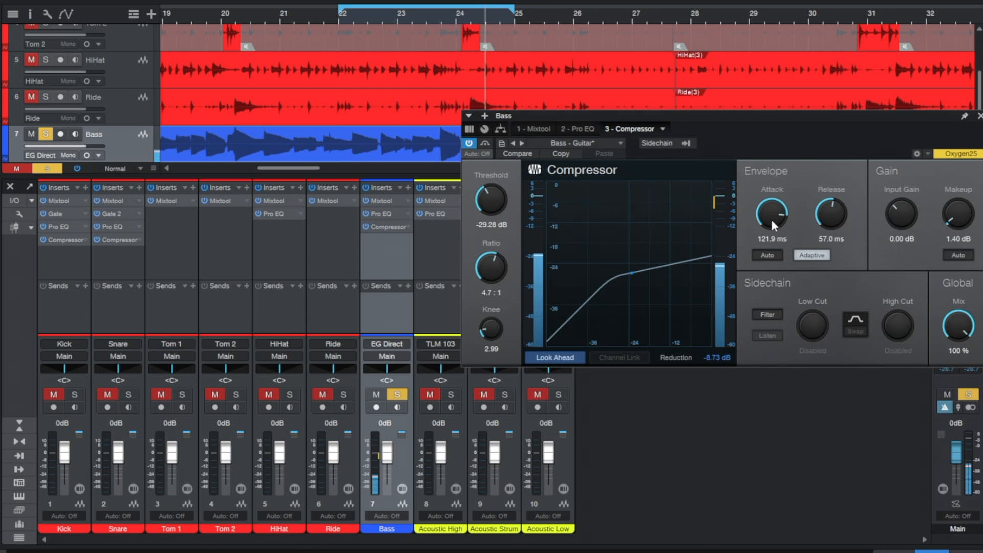
Turn off Adaptive on the Bass compressor and set release to 93.4 ms, attack to 7.27 ms and threshold to -30.96 dB.
left_click_drag(831, 215, 828, 196)
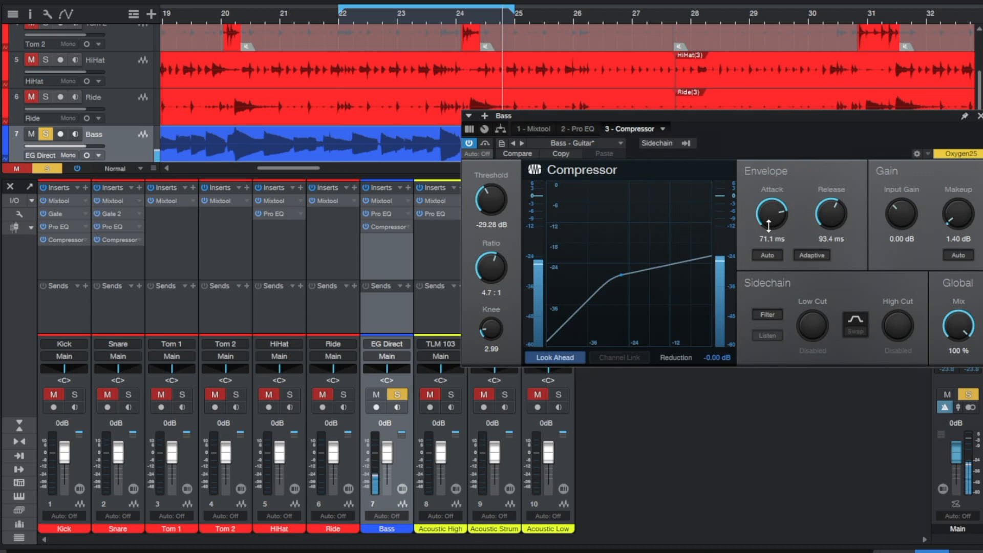
mouse_move(768, 226)
left_mouse_down()
mouse_move(767, 247)
mouse_move(762, 225)
left_mouse_up()
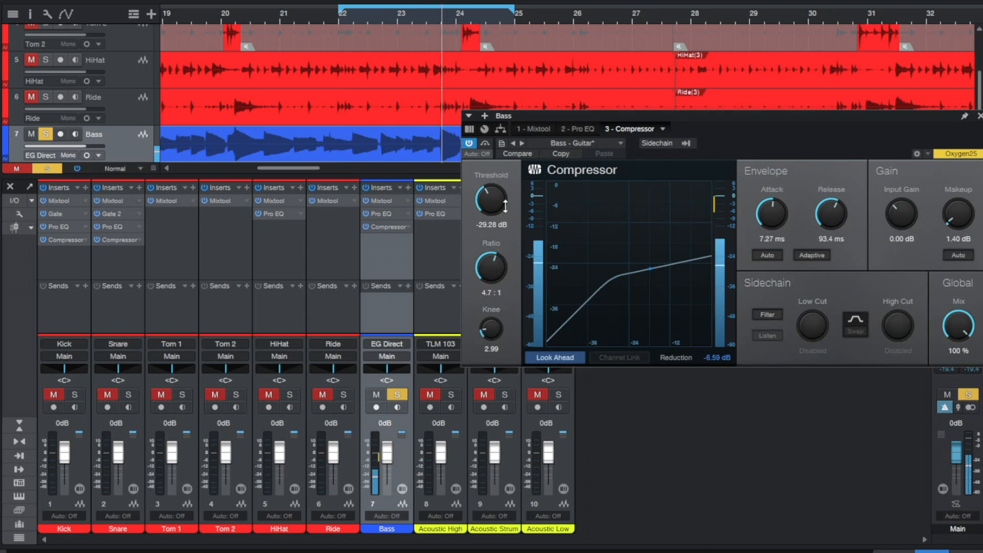
left_click_drag(506, 209, 507, 211)
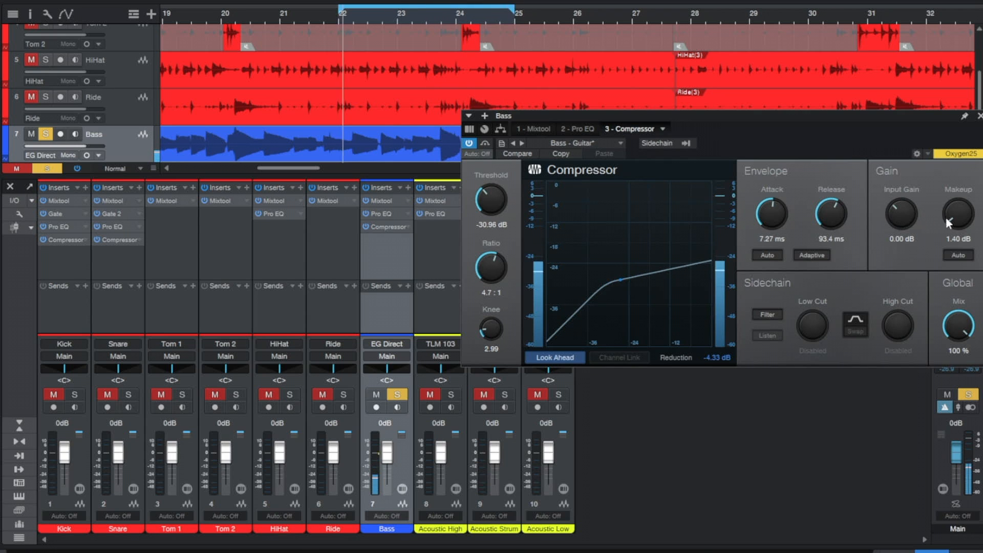
Compare the Bass compressor against bypass, close its window and unsolo the Bass track.
left_click(468, 144)
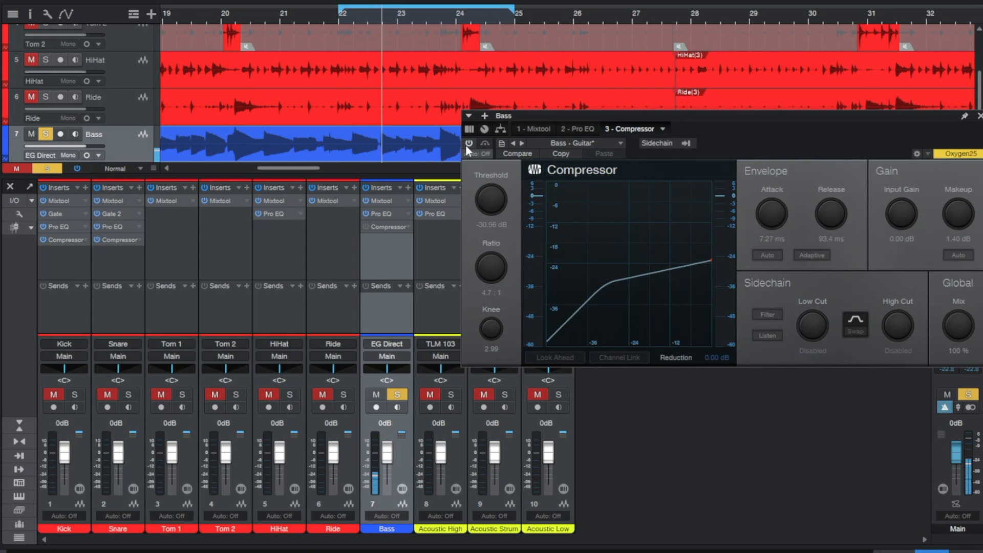
left_click(468, 145)
left_click(979, 116)
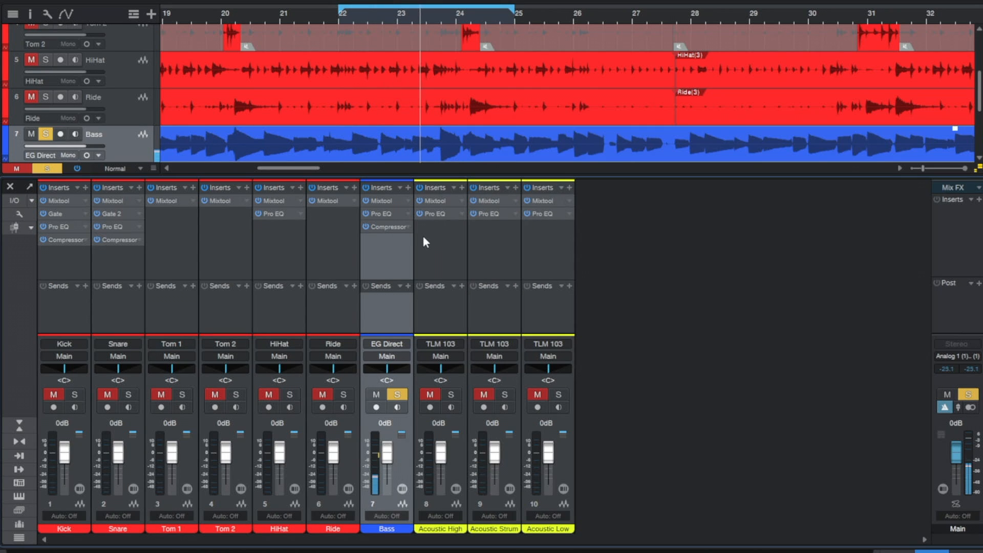
key("s")
Insert a Compressor after the Pro EQ on the Acoustic High channel and solo the track.
left_click(437, 238)
left_click(461, 187)
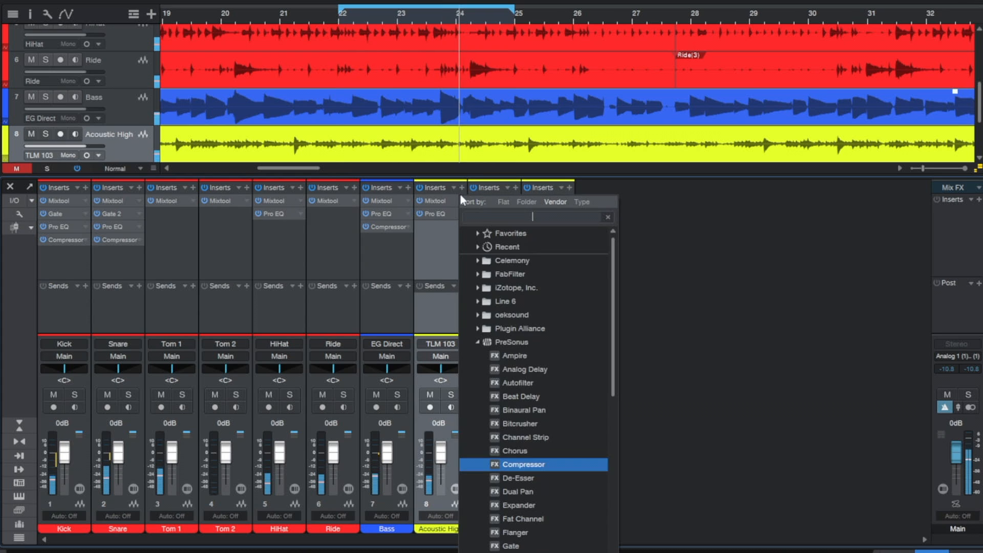
left_click(523, 464)
key("s")
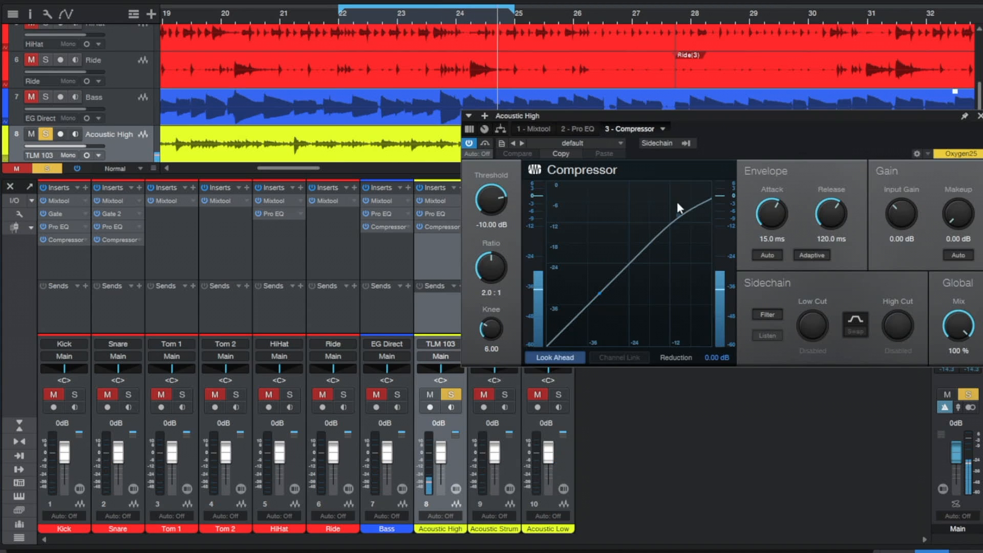
Try the Acoustic Guitar 1 preset in the Acoustic High compressor and settle on the Acoustic Guitar soft preset.
left_click(598, 146)
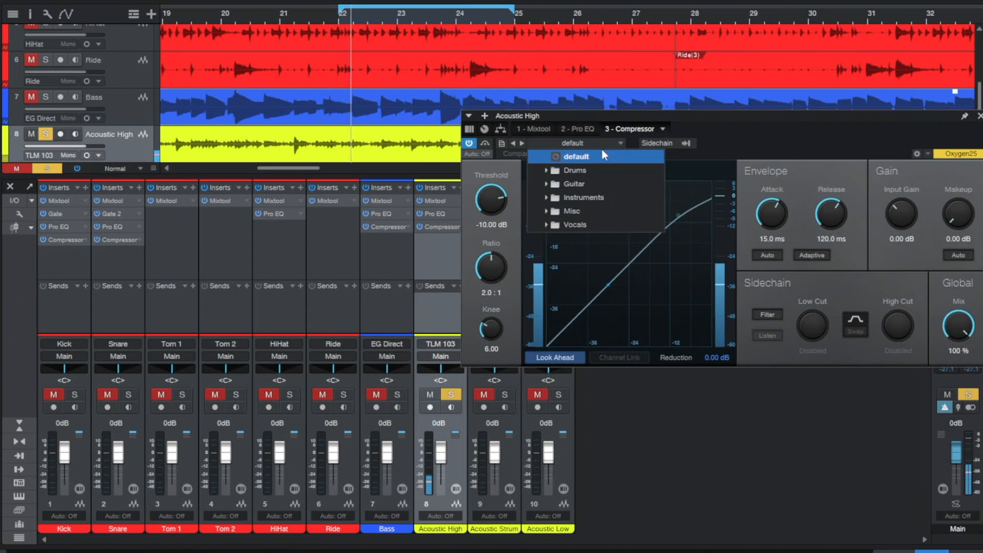
left_click(601, 182)
left_click(626, 212)
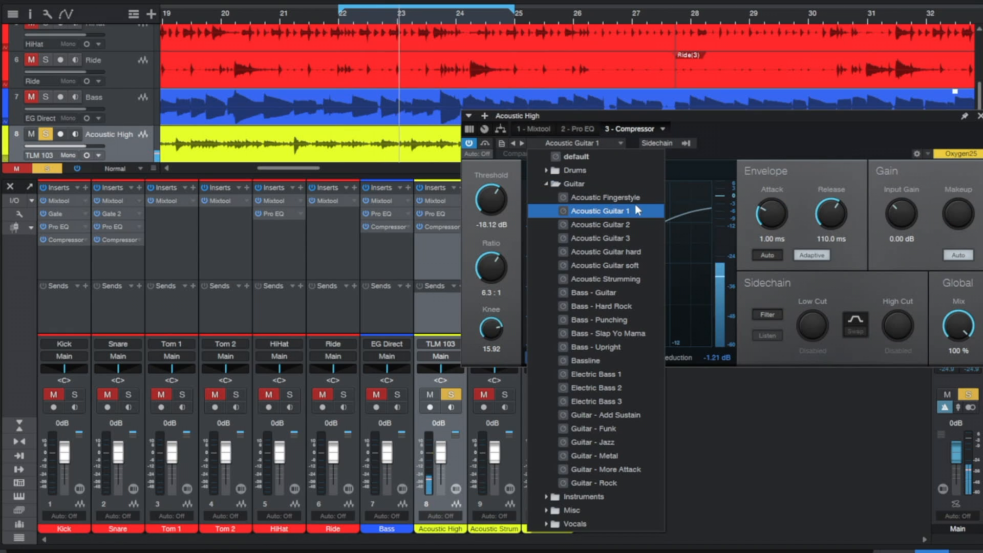
left_click(635, 265)
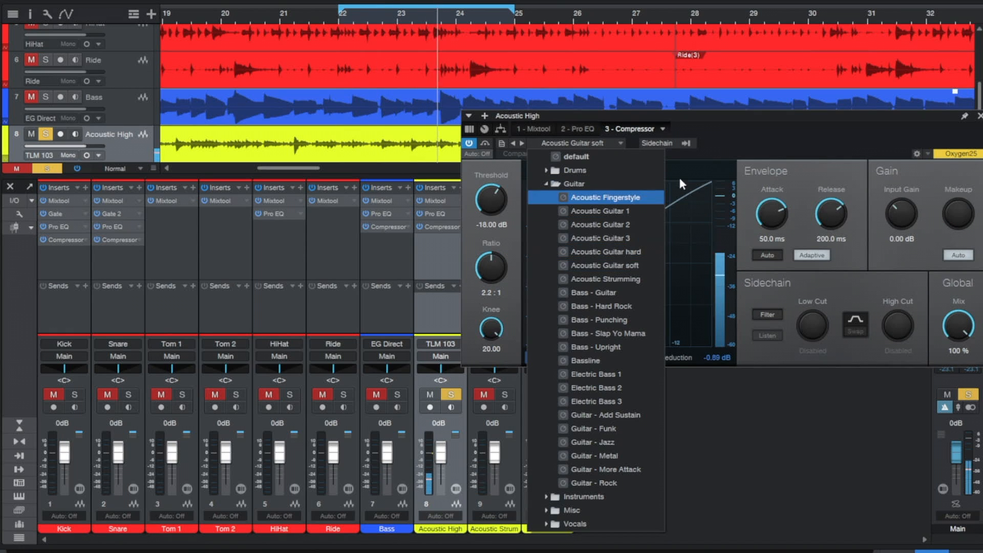
left_click(679, 177)
Lower the Acoustic High compressor's threshold to -27.84 dB, close its window and unsolo the track.
left_click_drag(495, 206, 497, 232)
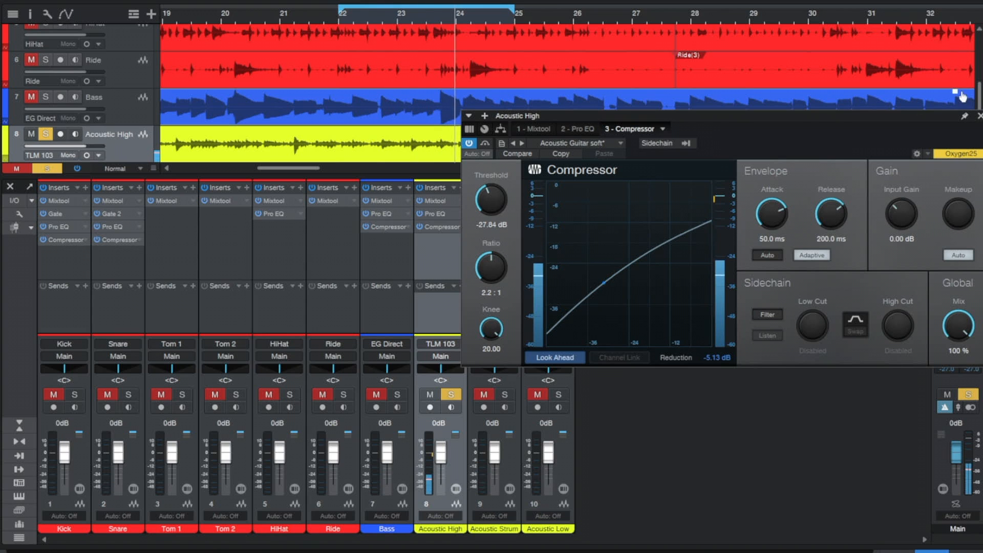
left_click(980, 116)
key("s")
Insert a Compressor after the Pro EQ on the Acoustic Strum channel and solo the track.
left_click(489, 235)
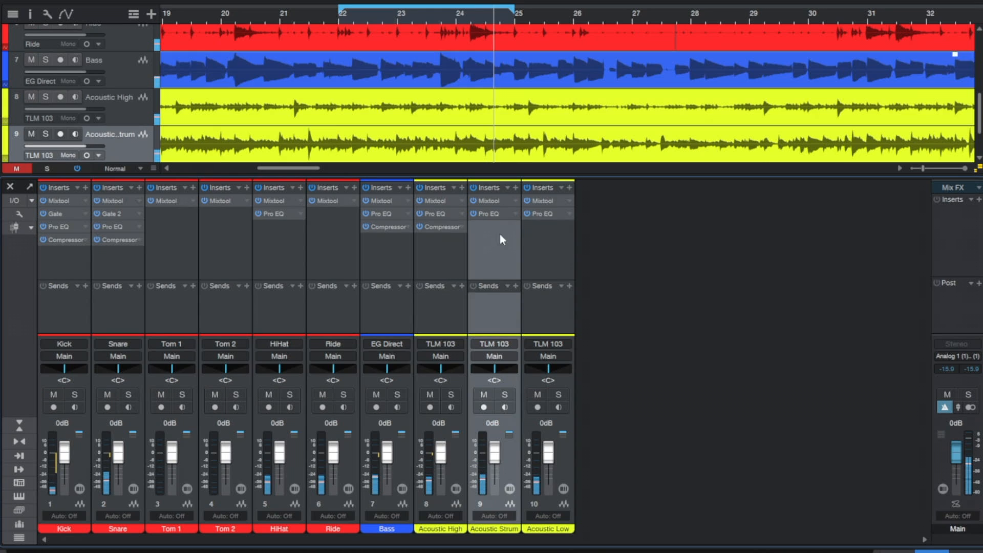
left_click(515, 186)
double_click(609, 463)
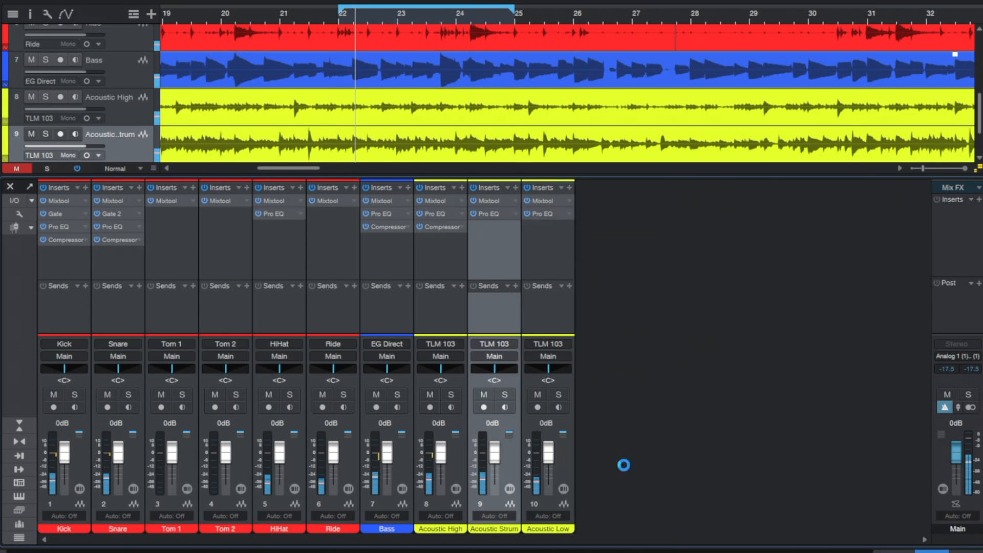
key("s")
Load the Acoustic Strumming preset in the Acoustic Strum compressor, lower its threshold to -28.44 dB and close its window.
left_click(614, 144)
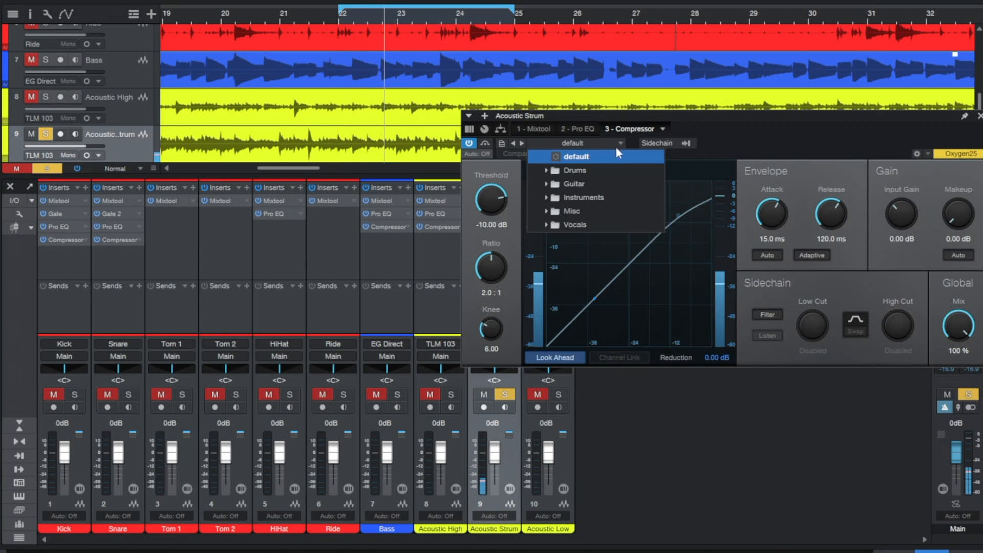
left_click(614, 185)
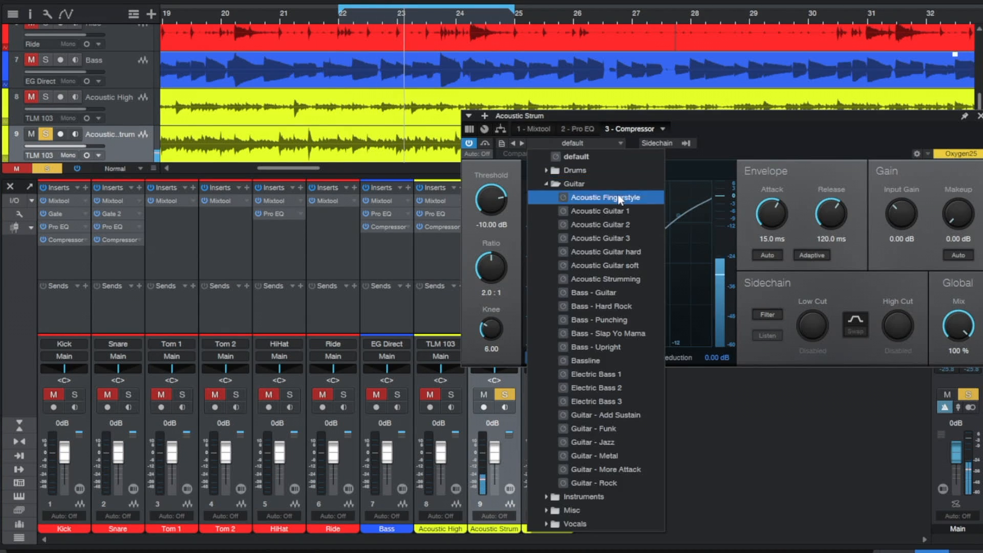
left_click(647, 278)
left_click_drag(489, 209, 494, 228)
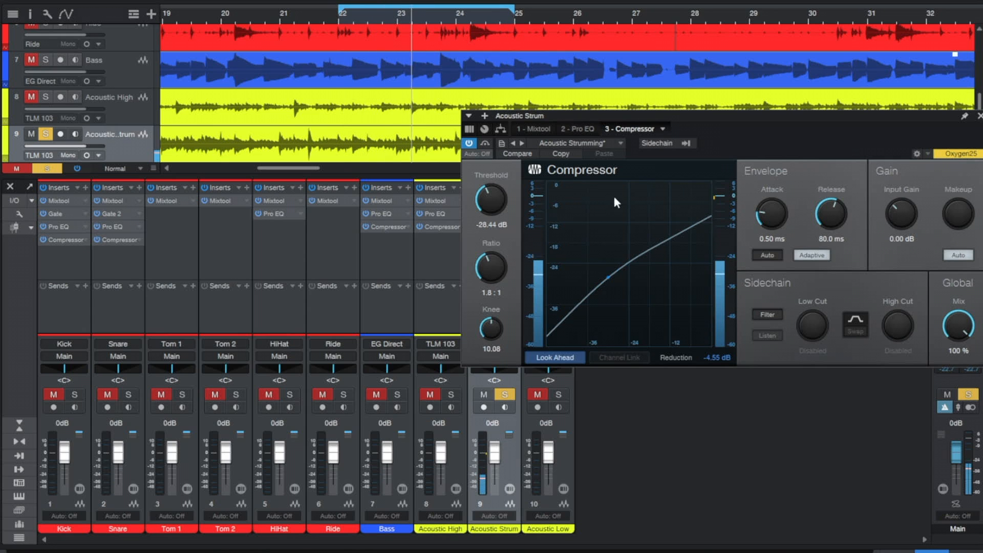
left_click(979, 116)
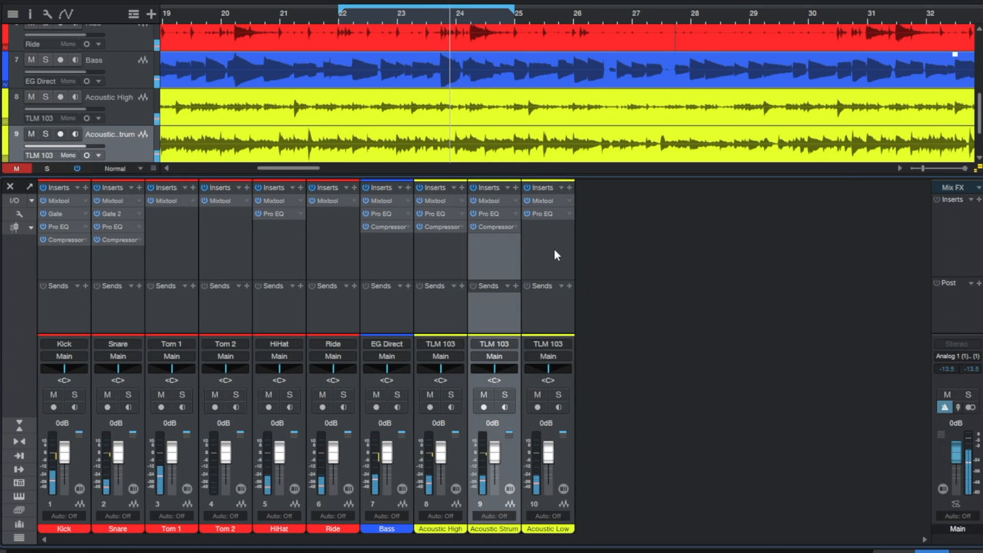
Solo the Acoustic Low track and insert a Compressor after the Pro EQ on its channel.
left_click(553, 248)
left_click(568, 187)
double_click(680, 463)
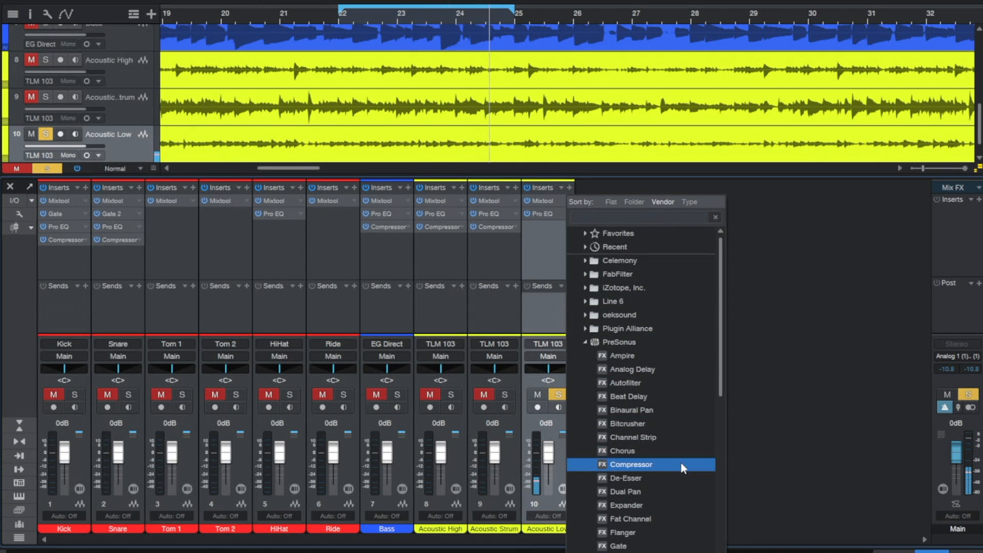
Load the Acoustic Fingerstyle preset from the guitar presets in the Acoustic Low compressor.
left_click(602, 145)
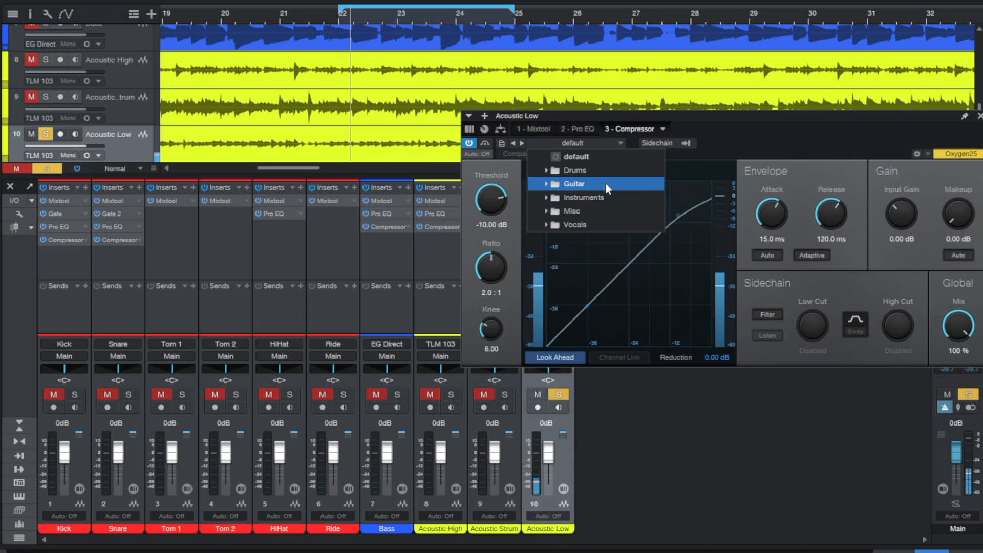
left_click(604, 183)
left_click(660, 197)
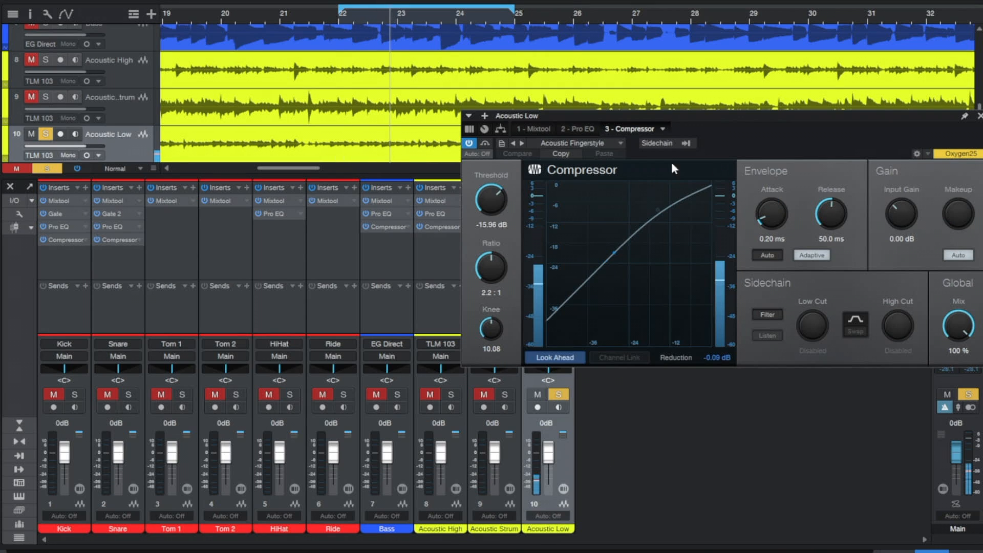
Lower the Acoustic Low compressor's threshold to -30.12 dB, close its window and unsolo the track.
left_click_drag(495, 207, 500, 247)
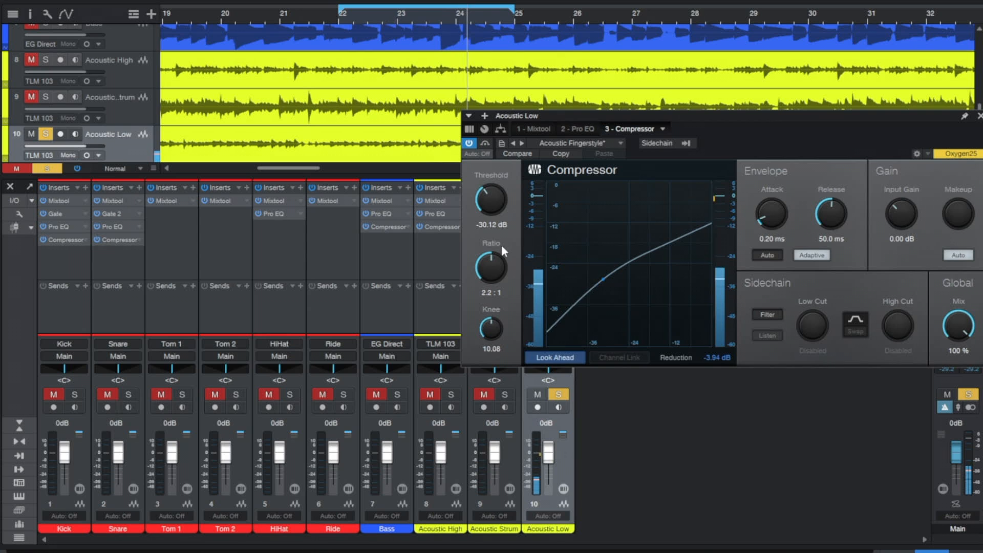
left_click(978, 116)
key("s")
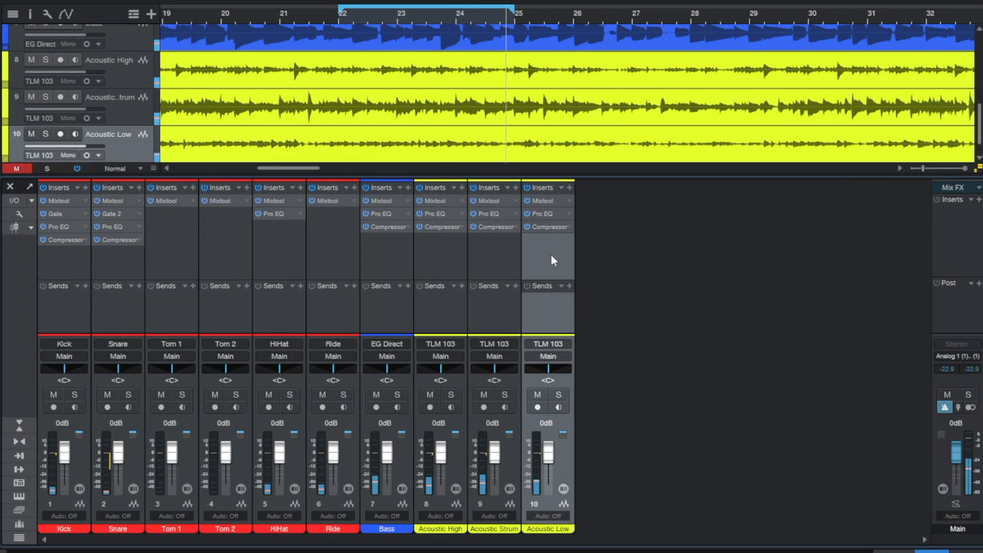
left_click(381, 254)
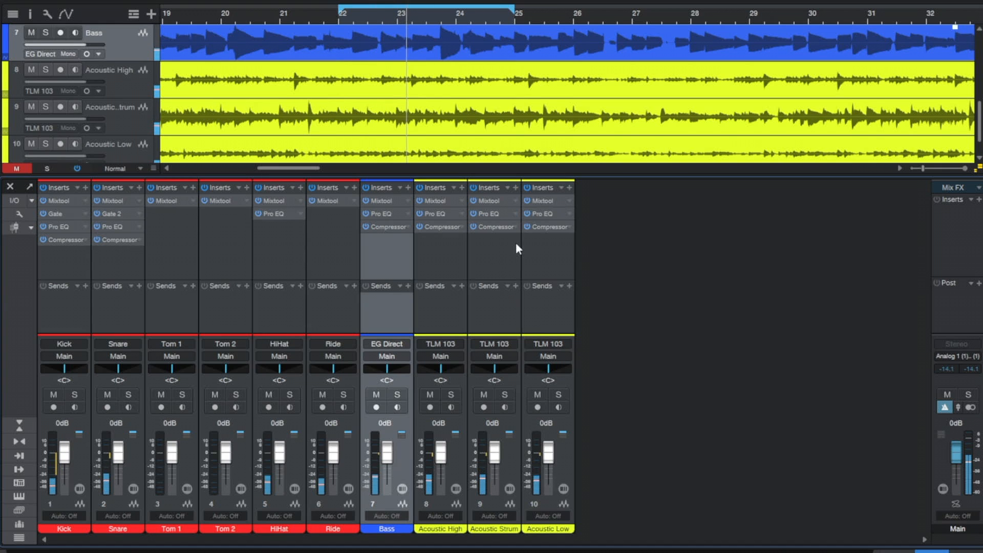
left_click(535, 237)
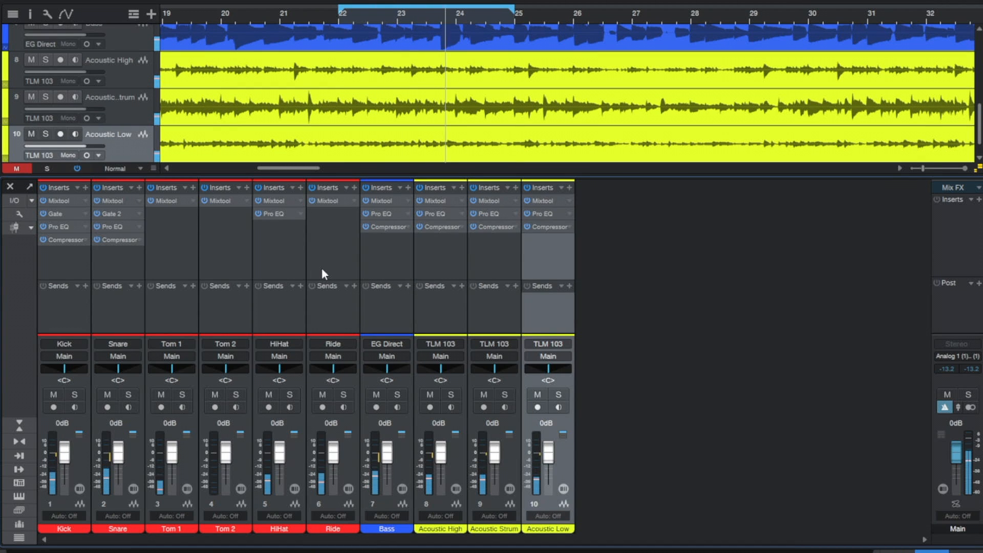
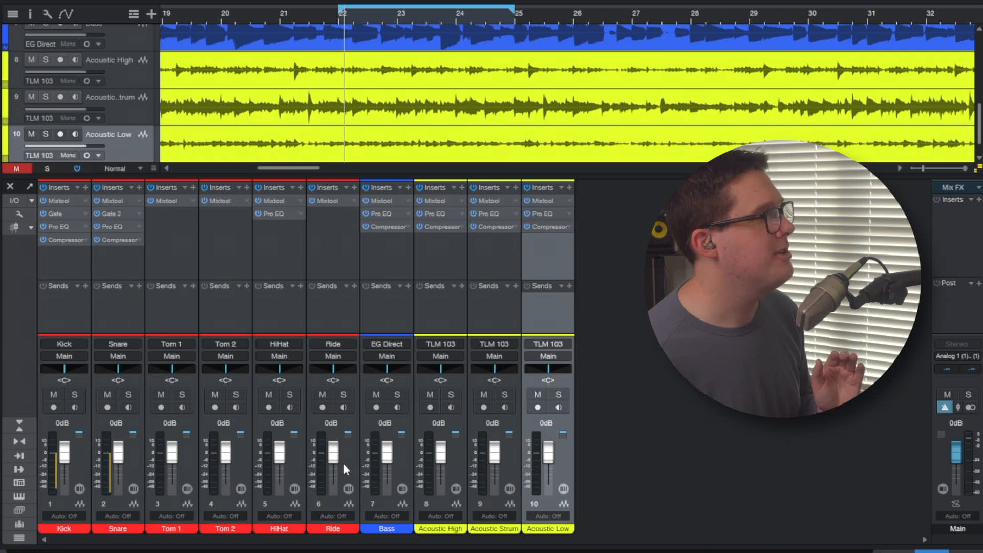
Solo the Acoustic High, Acoustic Strum and Acoustic Low tracks together.
left_click(430, 256)
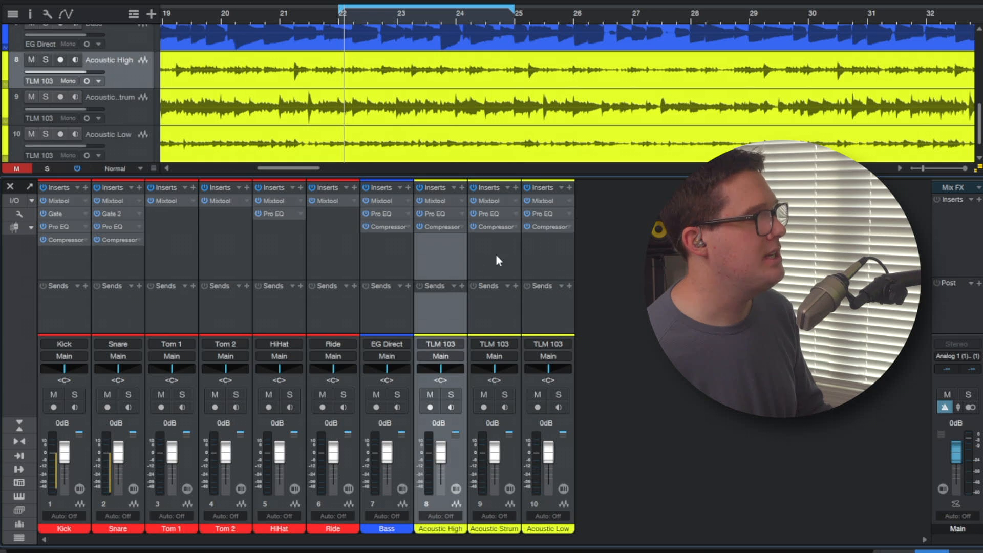
left_click(535, 261, "shift")
key("s")
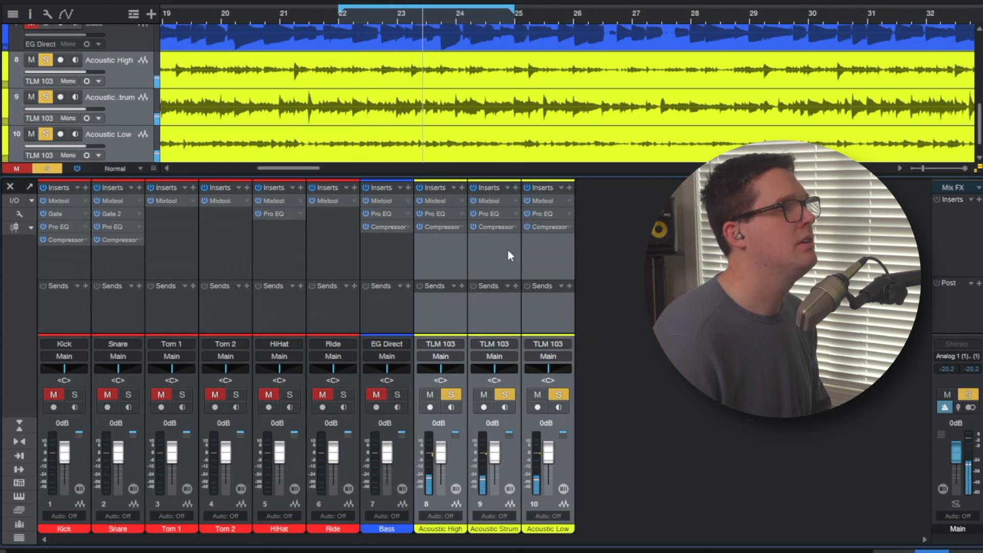
Unsolo the Acoustic Strum and Acoustic Low tracks, leaving only Acoustic High soloed.
left_click(460, 252)
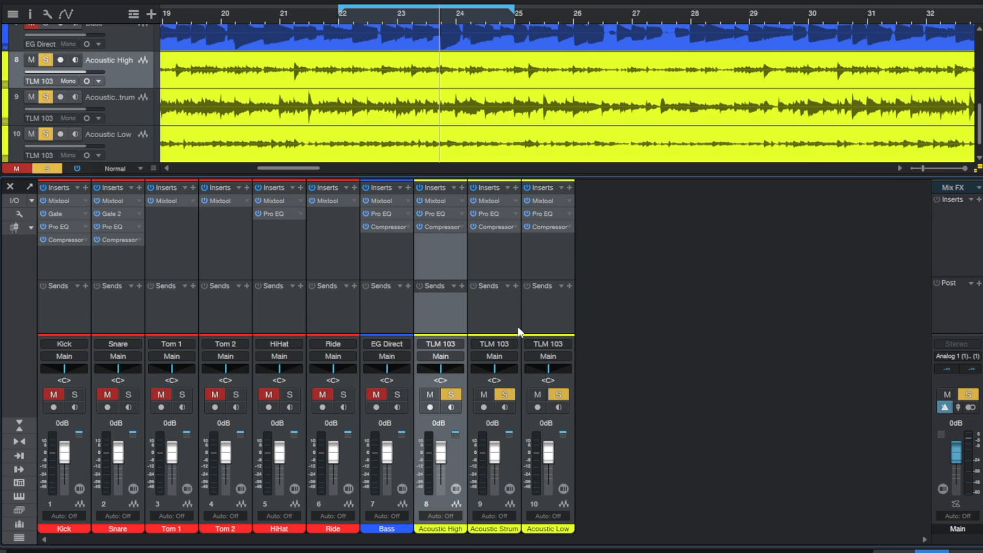
left_click(516, 255)
key("s")
left_click(533, 254)
key("s")
Pan the Acoustic High channel to L50.
left_click(454, 253)
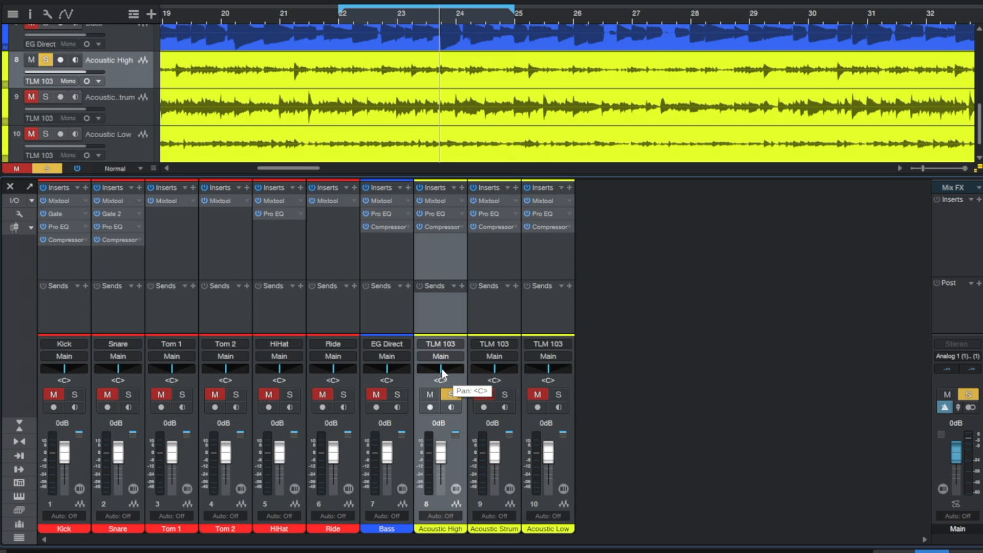
mouse_move(441, 372)
left_mouse_down()
mouse_move(459, 371)
mouse_move(420, 366)
mouse_move(472, 375)
mouse_move(436, 374)
left_mouse_up()
left_click(440, 380)
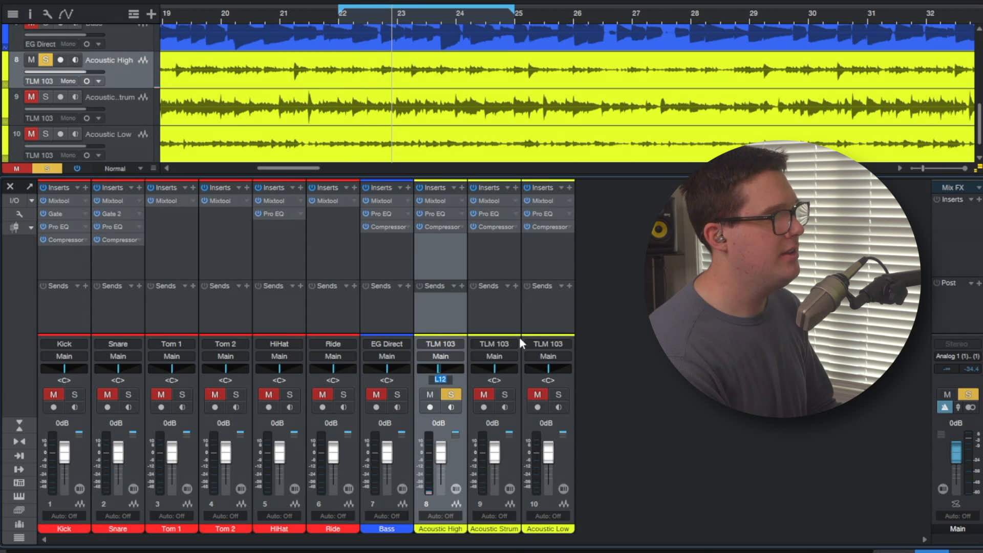
type("L50")
key("Return")
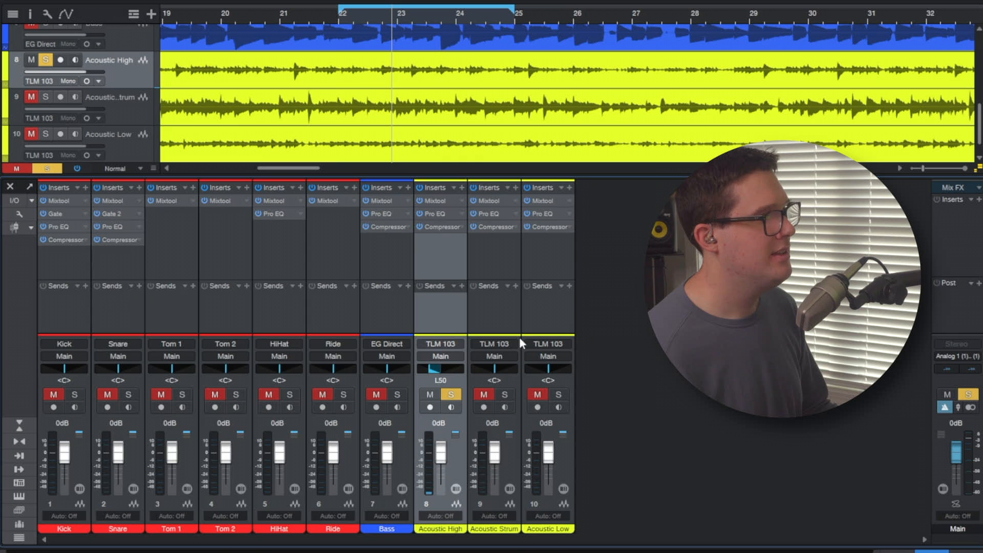
Pan the Acoustic Low channel to R50.
left_click(550, 269)
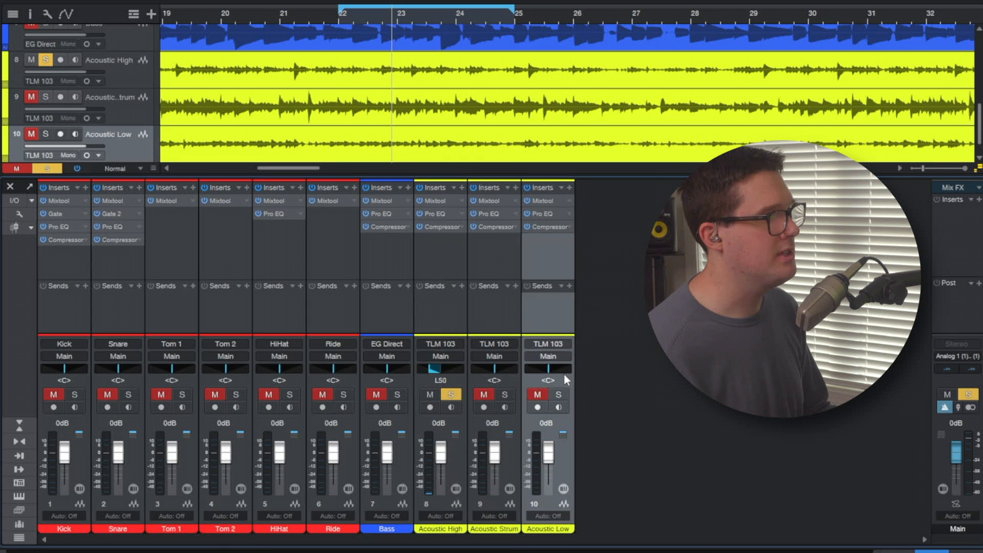
left_click(548, 381)
type("r5")
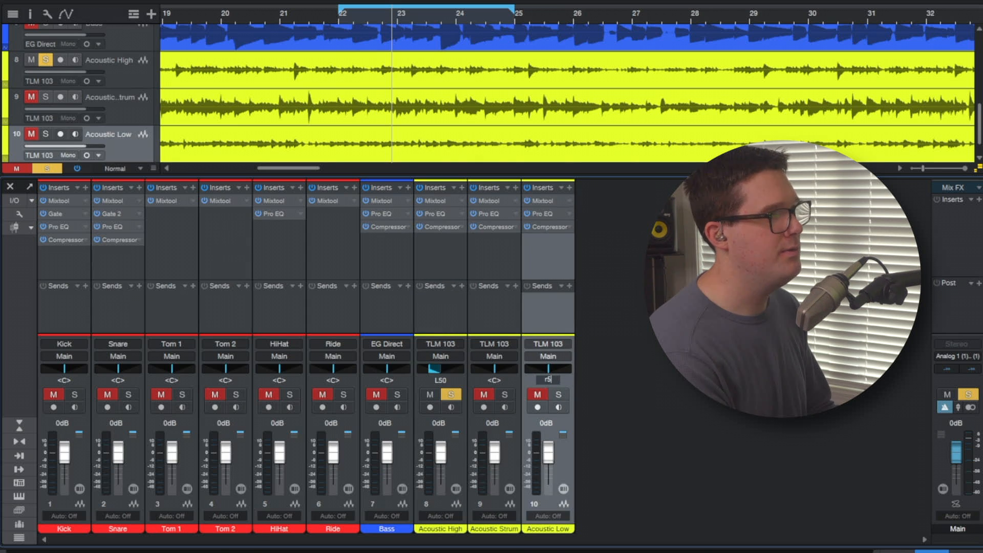
type("0")
key("Return")
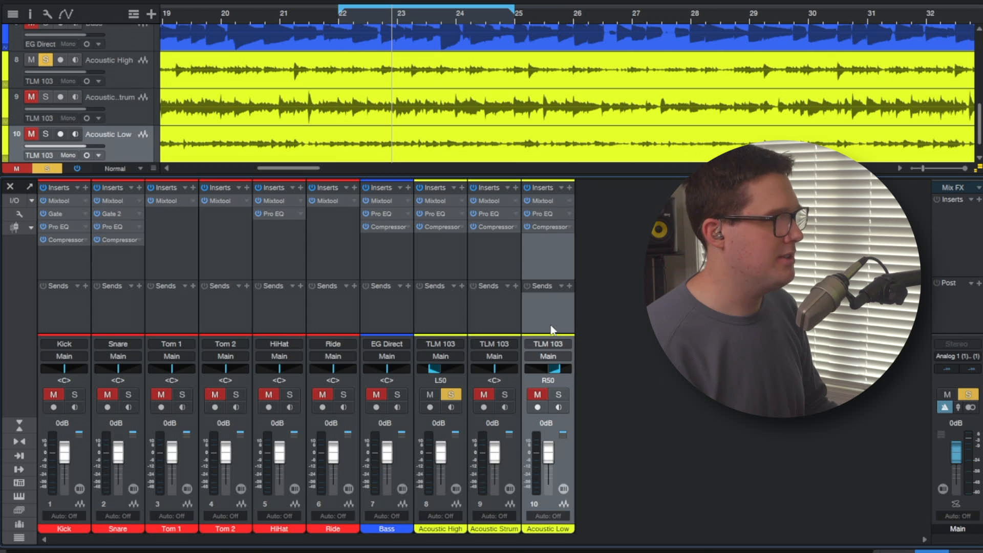
Solo Acoustic Strum and Acoustic Low along with Acoustic High and play back the three panned guitars.
left_click(518, 258, "shift")
key("s")
key("space")
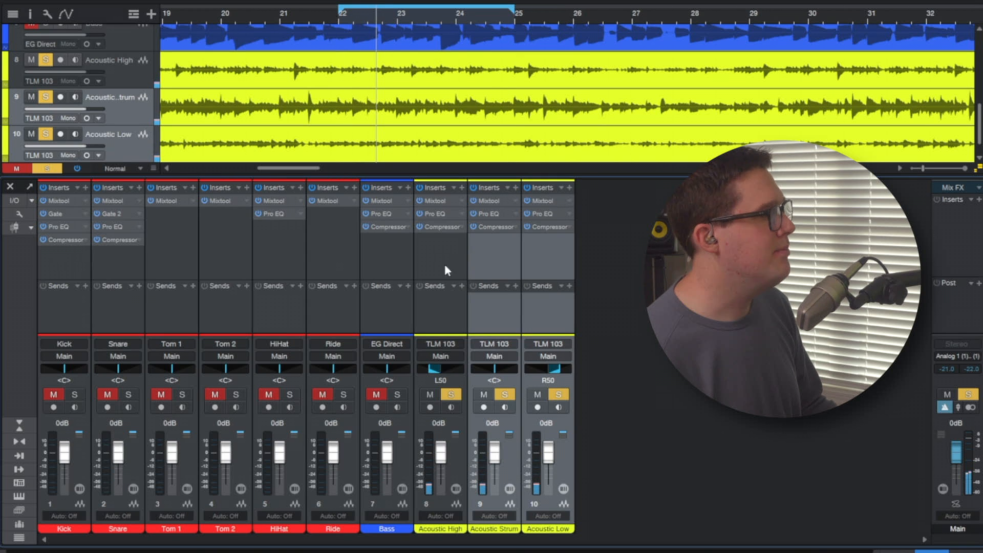
Pan the Ride channel to R50 and the HiHat channel to L50.
left_click(330, 242)
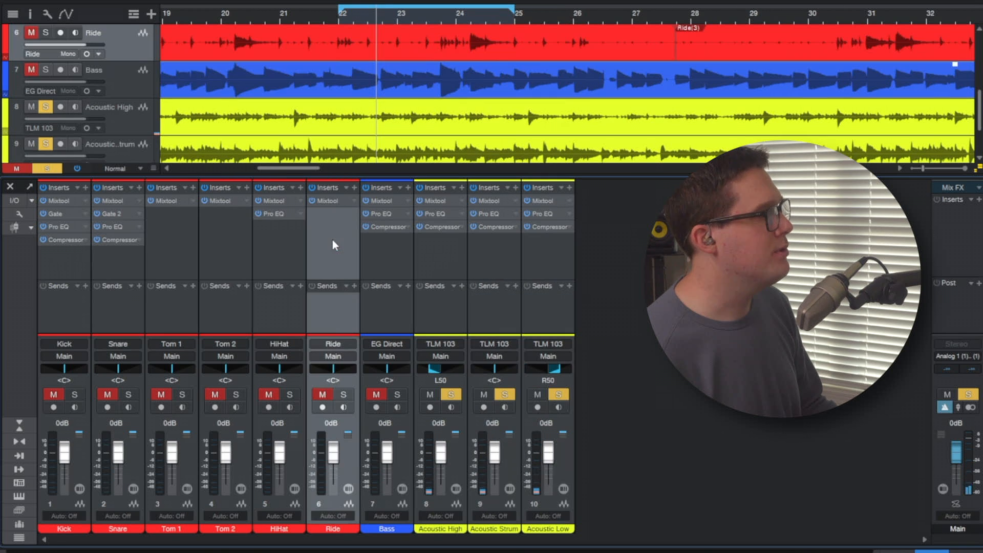
left_click(333, 379)
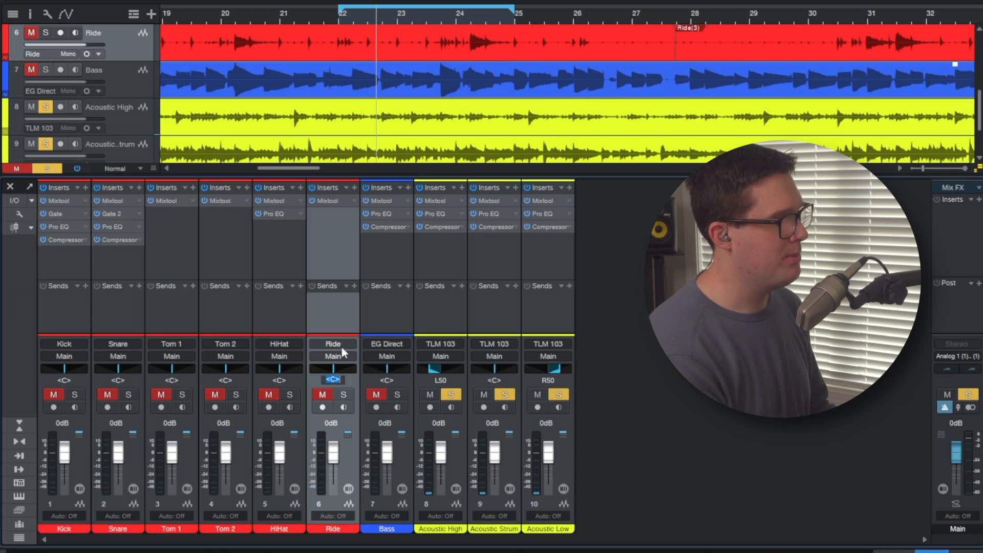
type("r50")
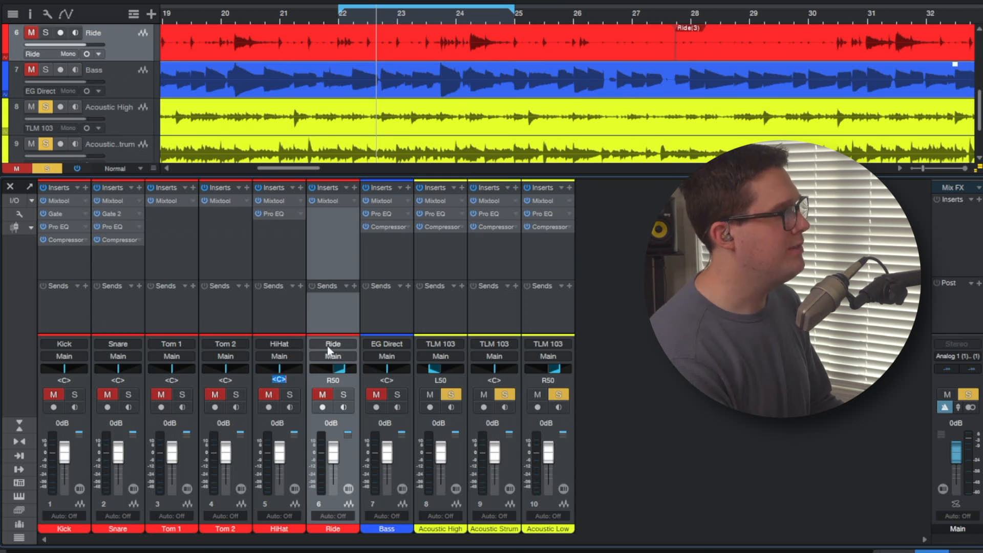
left_click(280, 379)
type("l50")
key("Return")
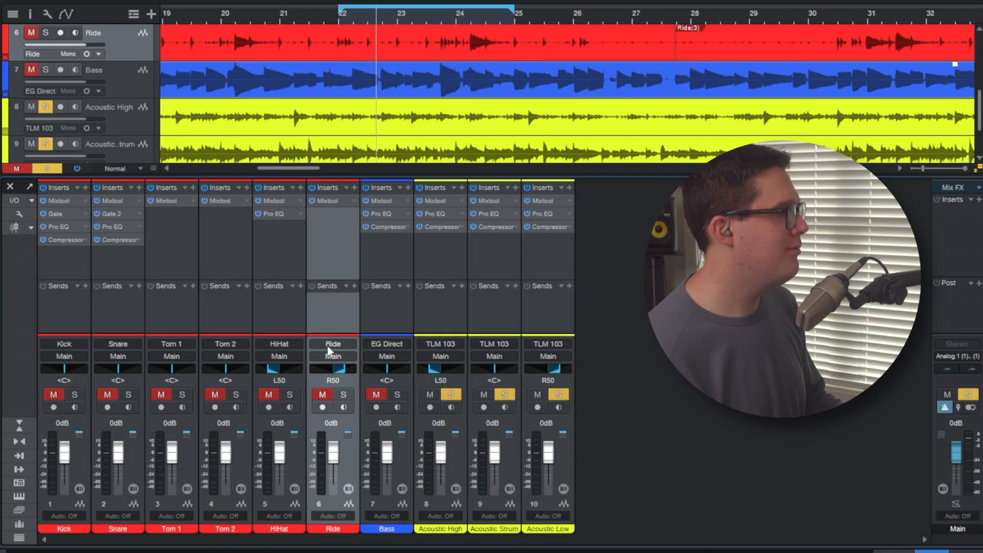
Pan the Tom 2 channel to R50 and the Tom 1 channel to L50.
left_click(231, 291)
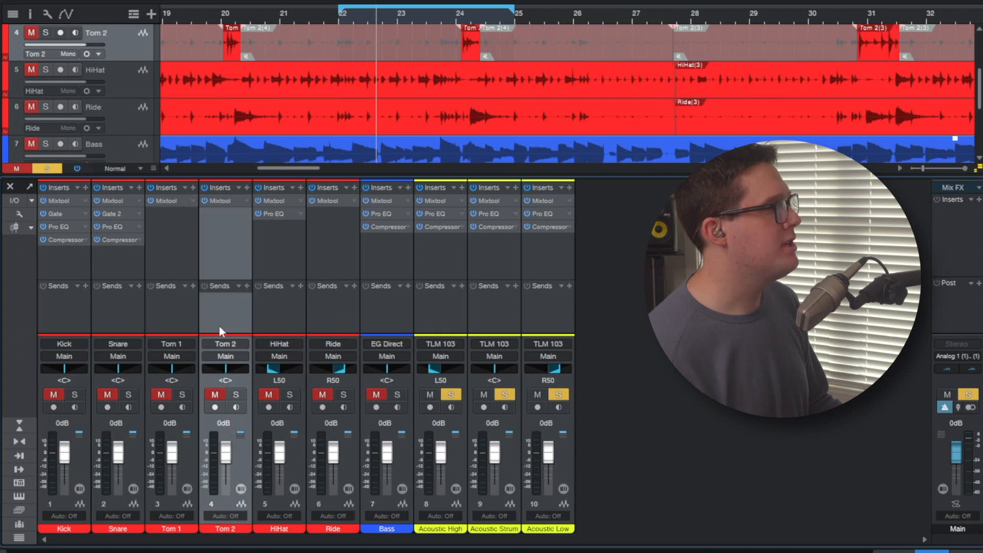
left_click(226, 376)
type("r50")
key("Return")
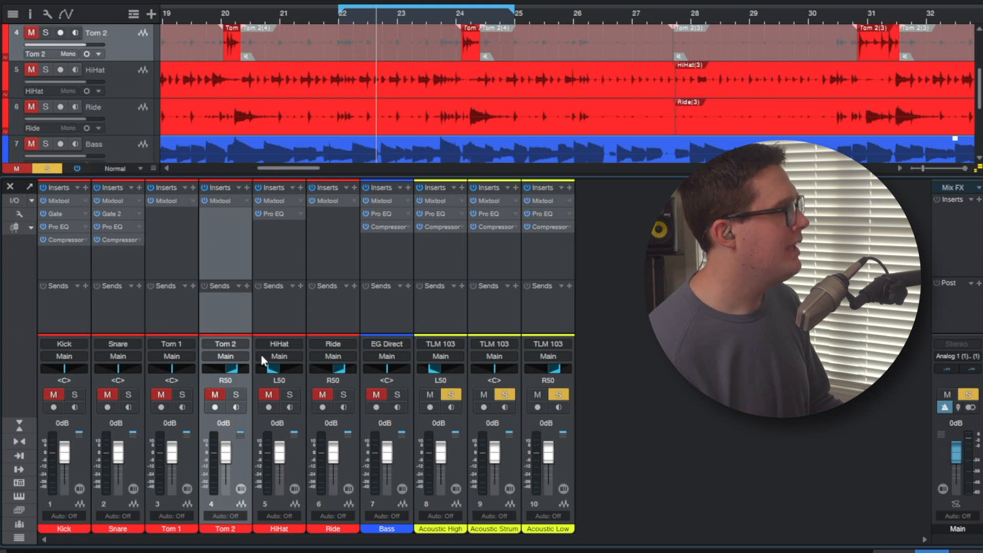
left_click(171, 379)
type("l50")
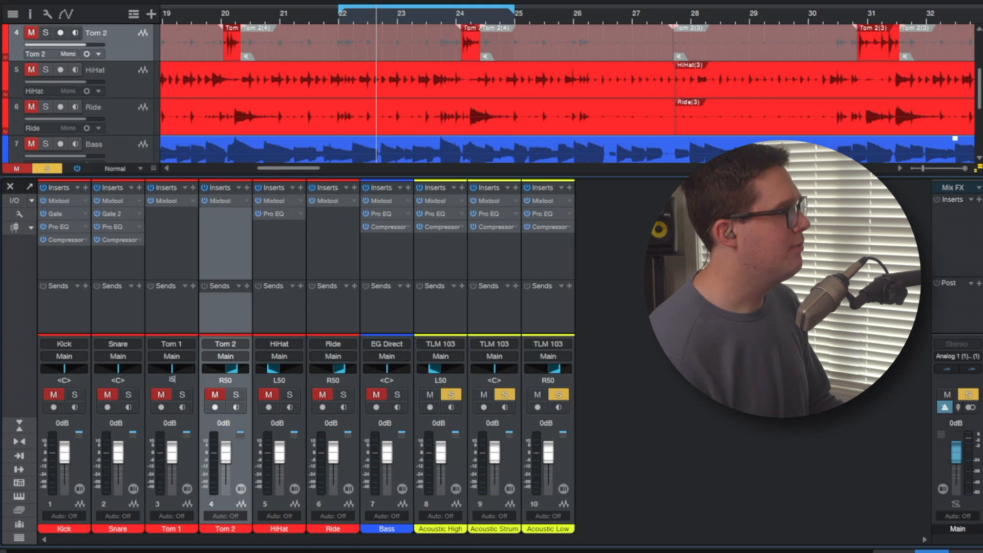
key("Return")
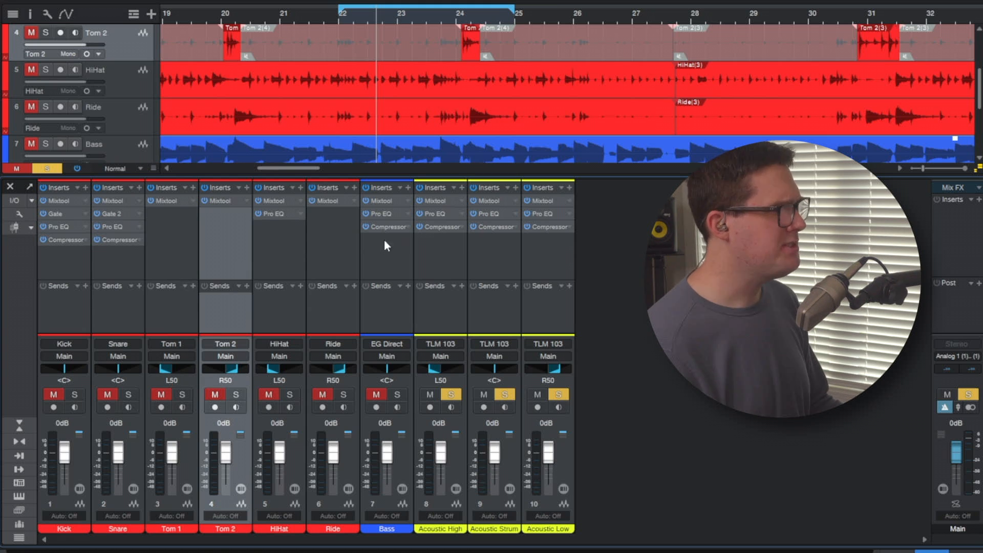
Unsolo the three acoustic guitar tracks and play the full mix from bar 22.
left_click(440, 256)
left_click(527, 256, "shift")
key("s")
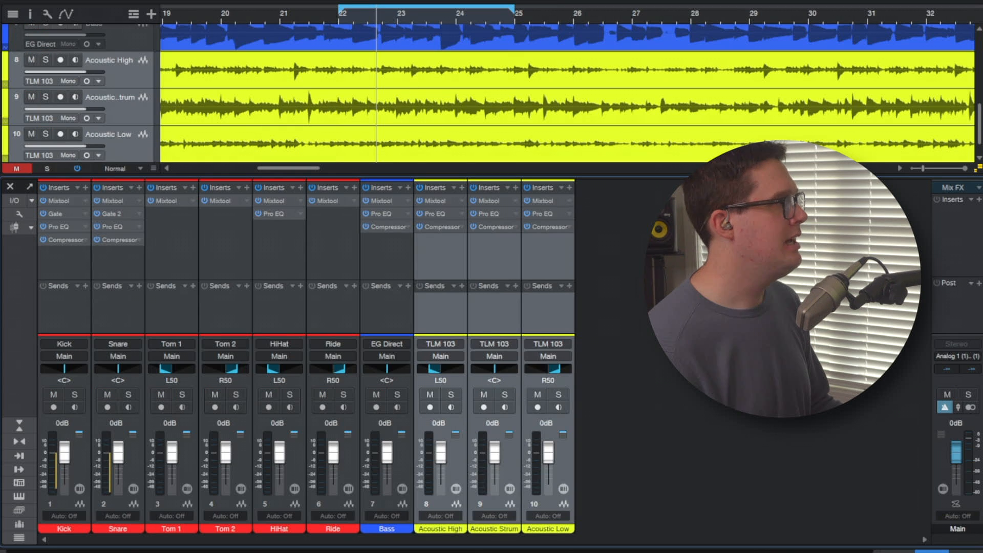
left_click(336, 13)
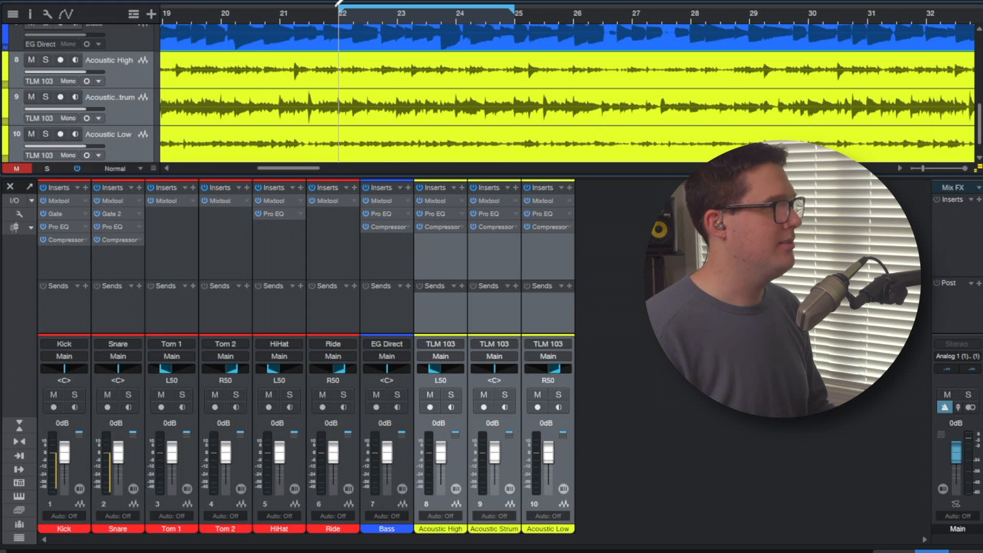
key("space")
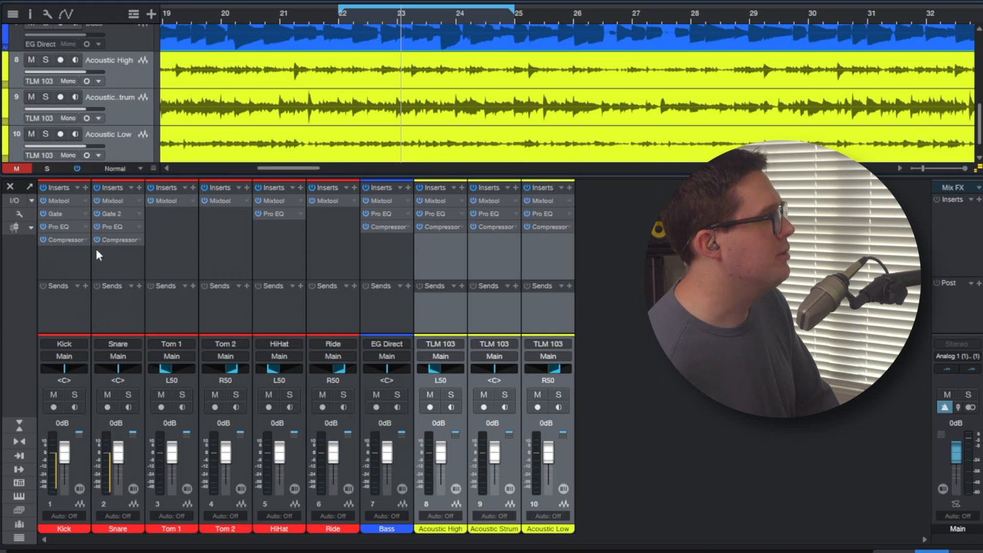
Set the Kick and Snare channel faders to -3 dB each.
left_click(55, 280)
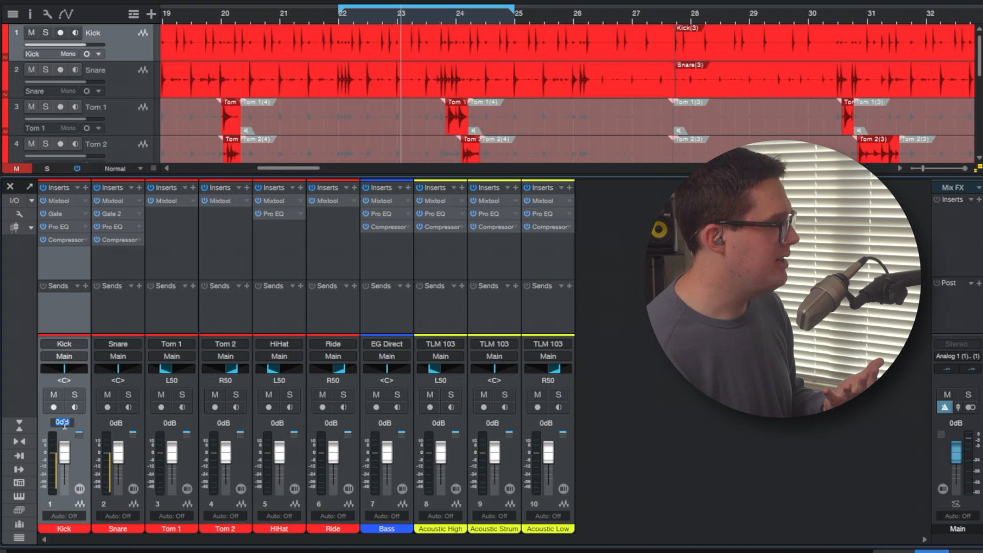
key("Return")
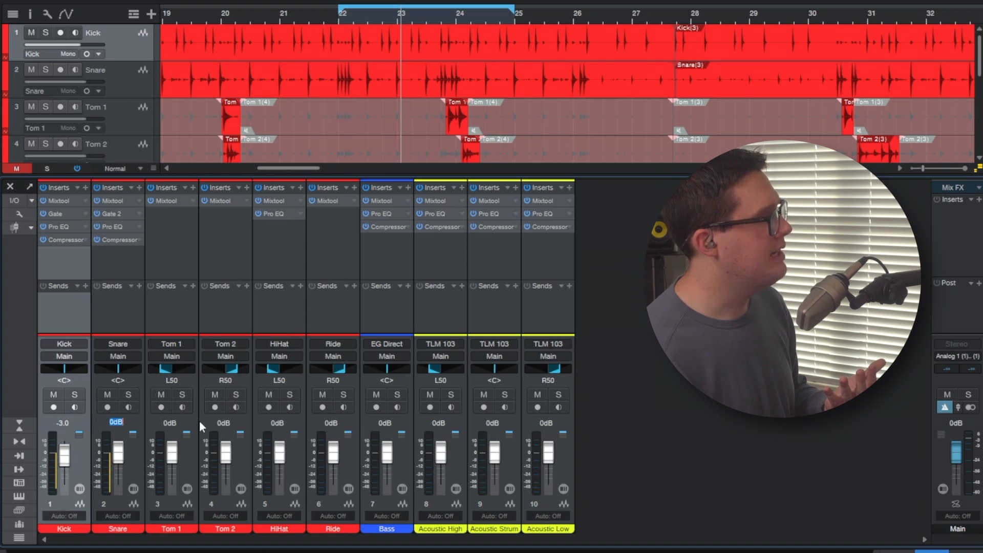
type("-3")
key("Return")
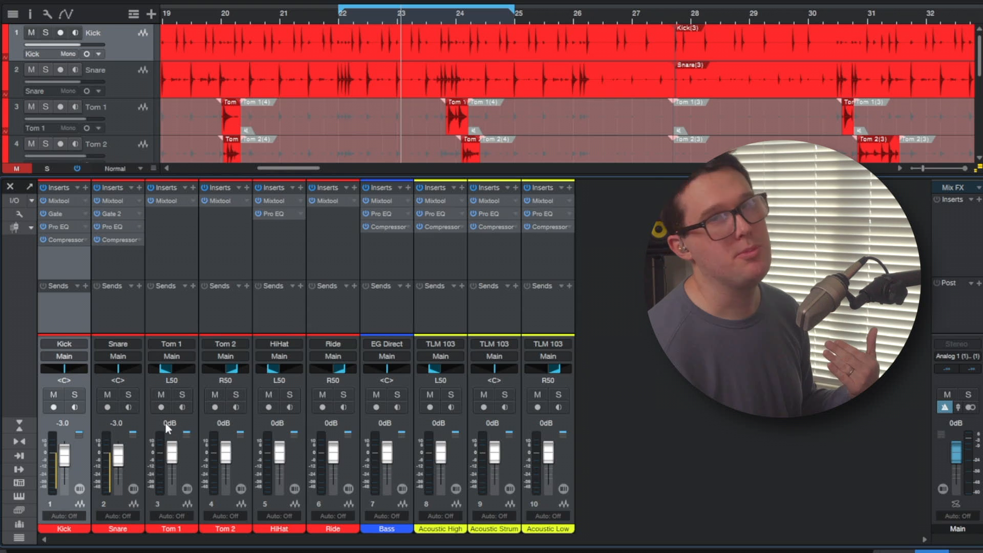
Set the HiHat and Ride channel faders to -12 dB each.
scroll(299, 109, "down", 1)
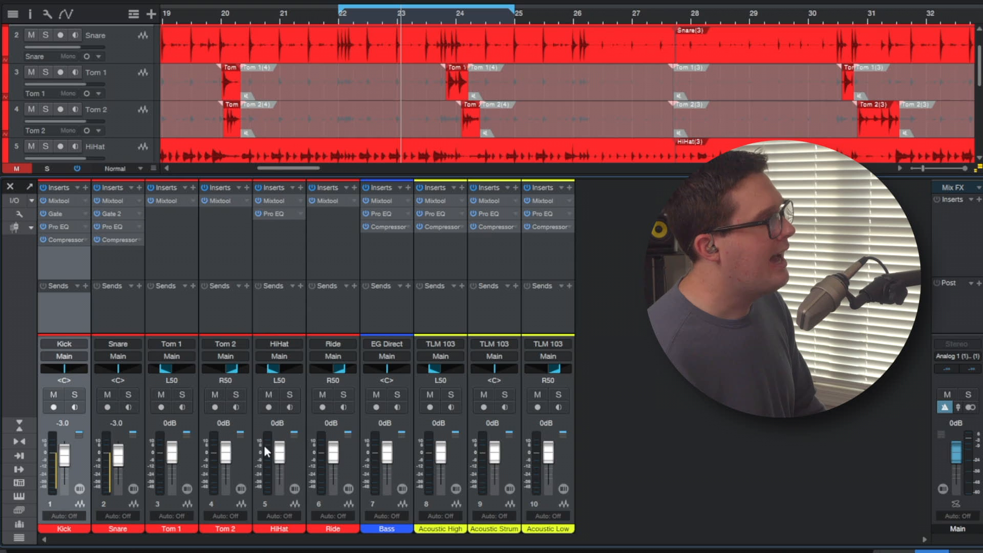
left_click(277, 422)
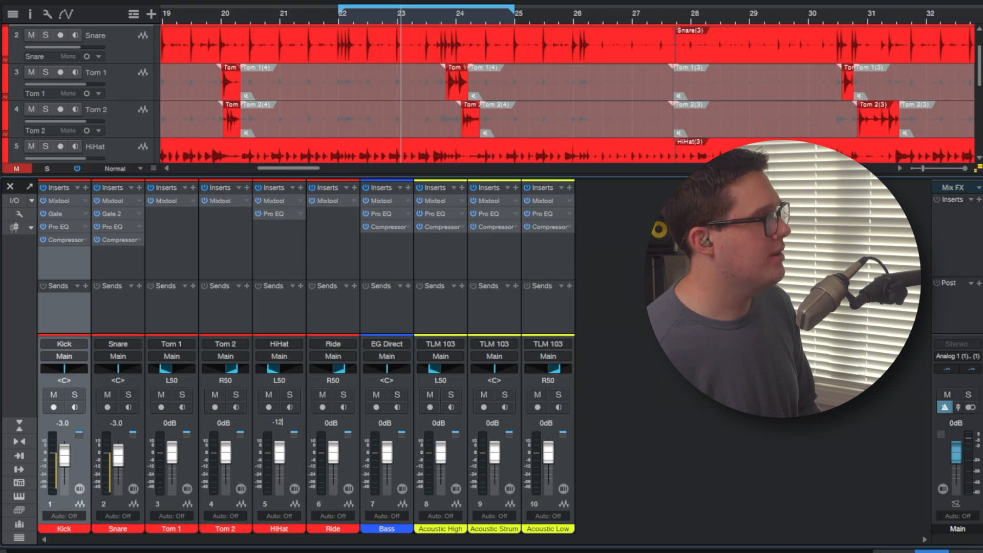
key("Return")
left_click(331, 422)
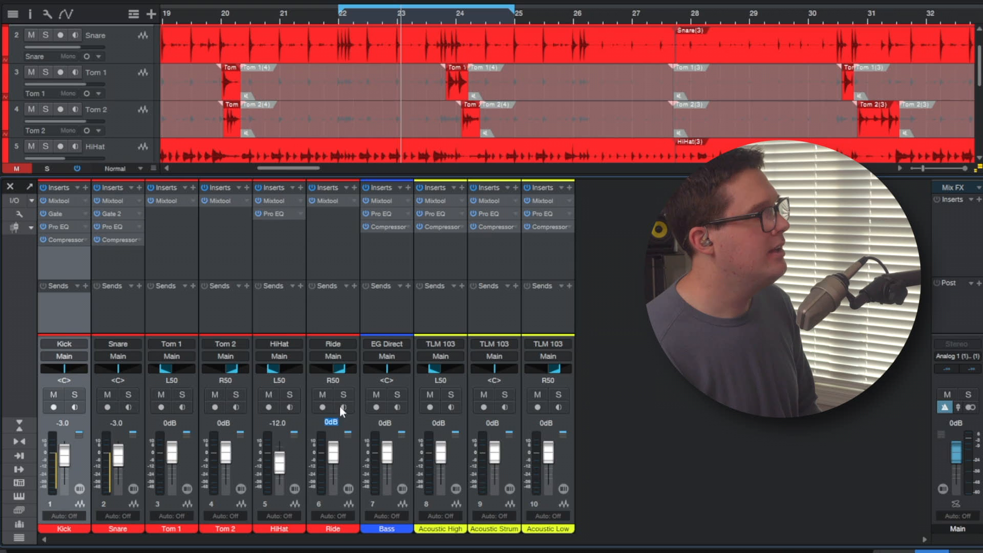
type("-12")
key("Return")
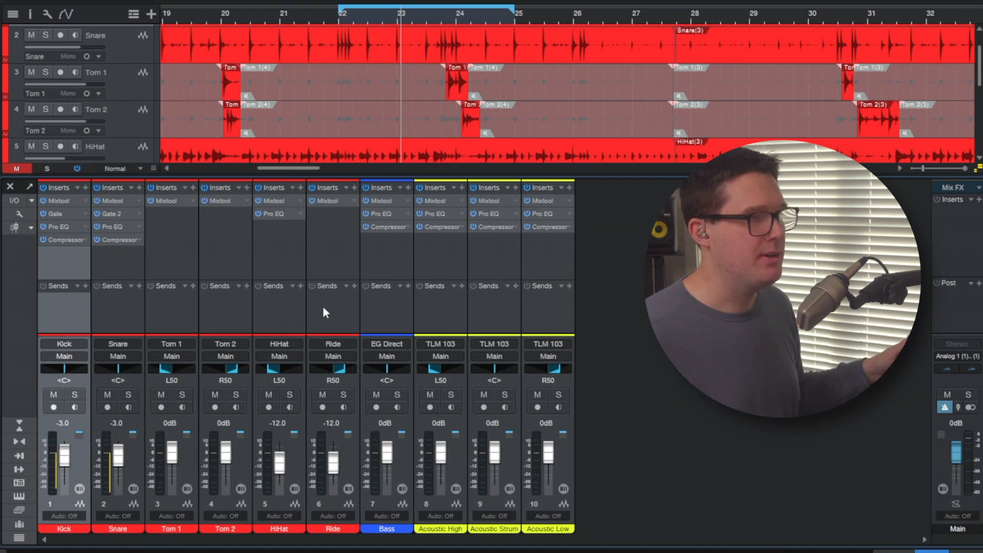
Set the Bass channel fader to -6 dB.
left_click(406, 246)
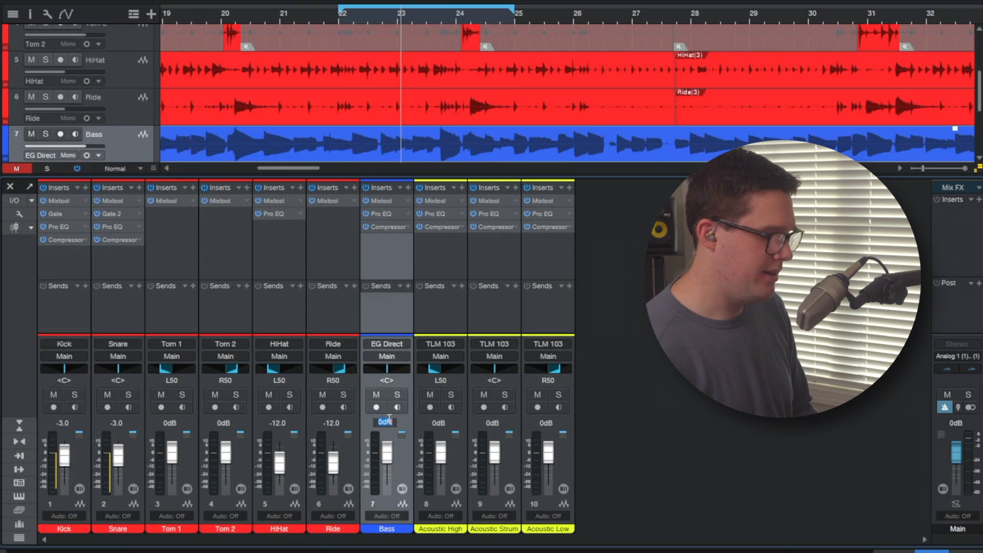
type("-6")
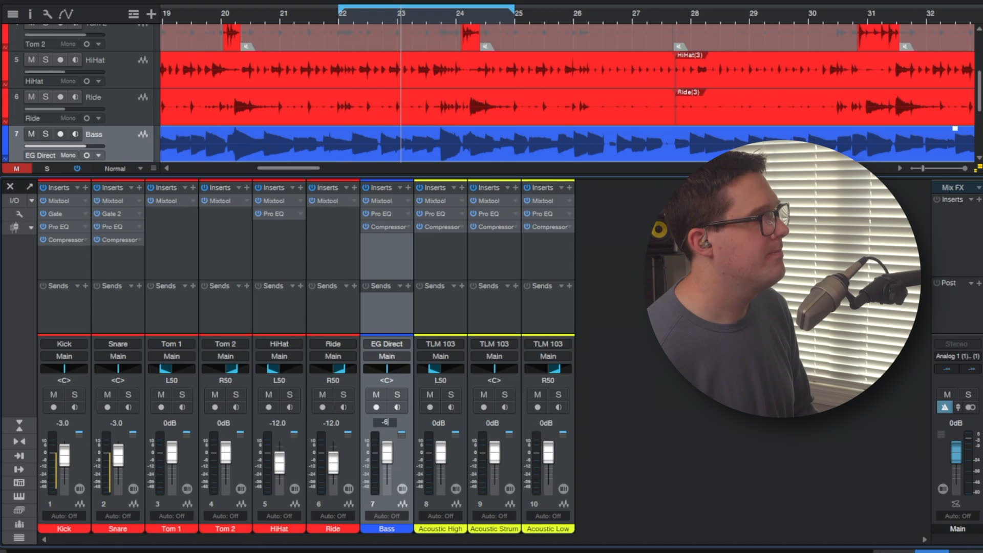
key("Return")
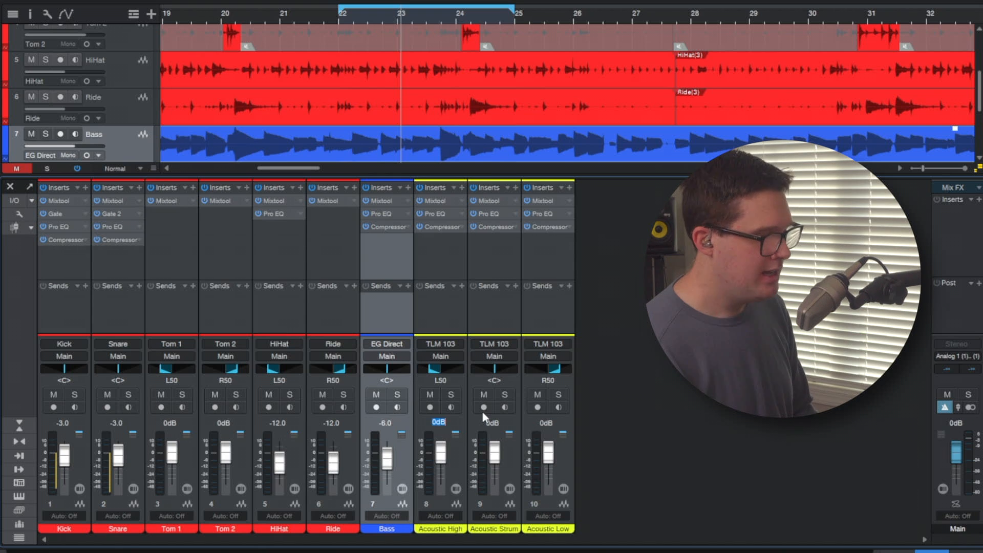
Set the Acoustic High, Acoustic Strum and Acoustic Low faders to -6 dB each and audition the mix from bar 22.
key("Return")
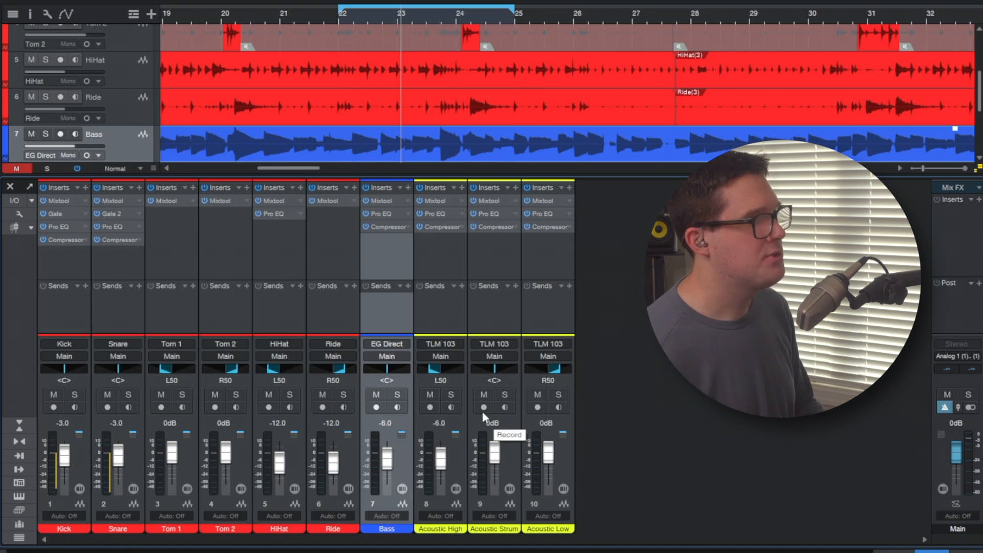
left_click(491, 422)
type("-")
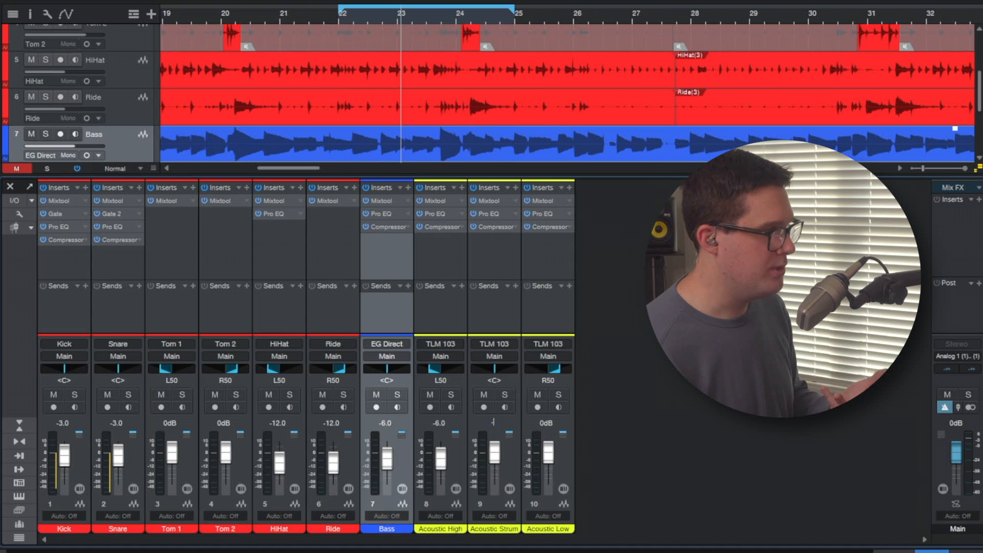
type("6")
key("Return")
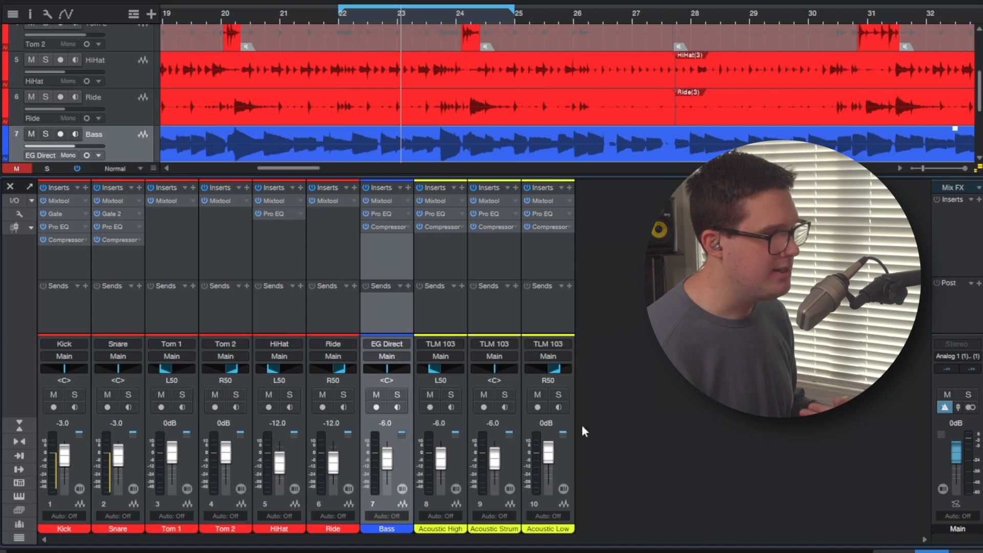
type("-6")
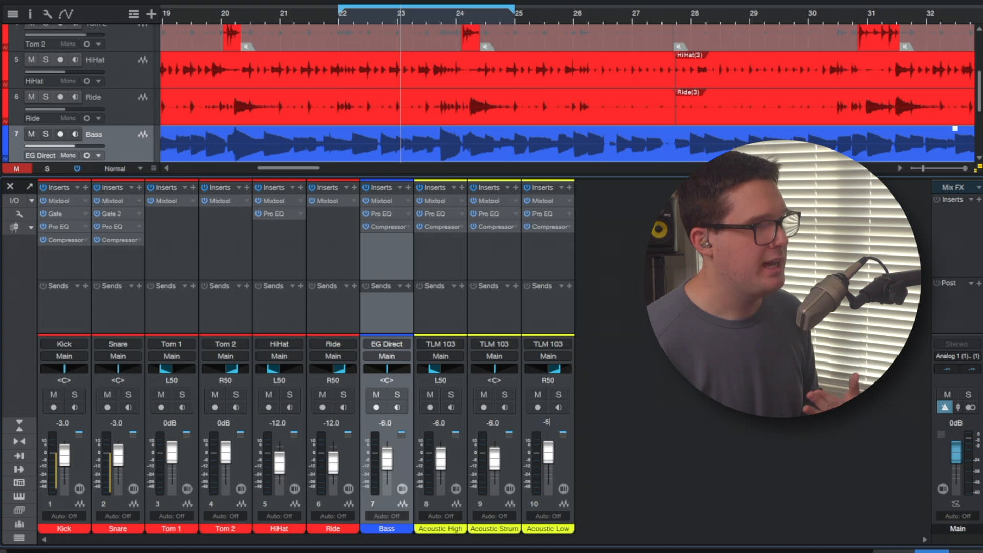
key("Return")
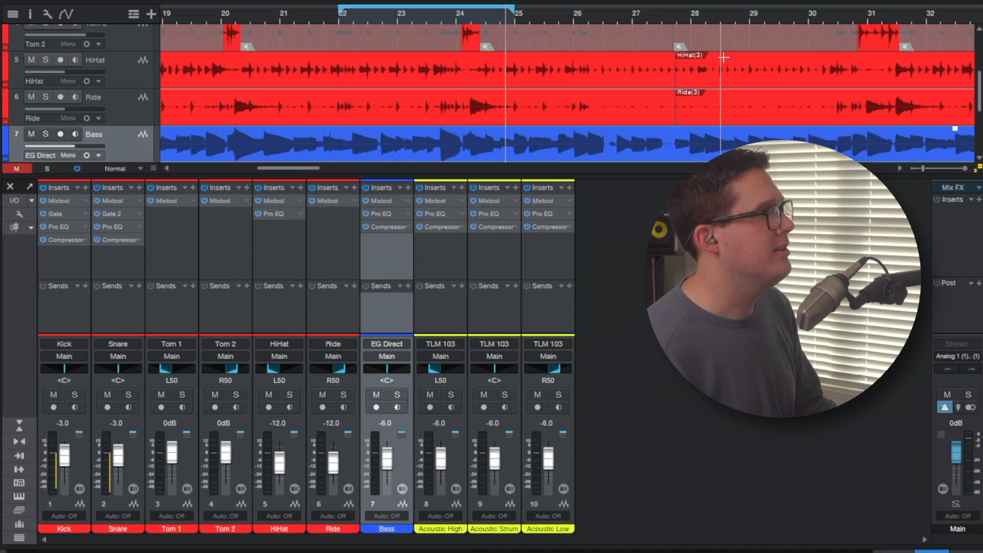
left_click(342, 19)
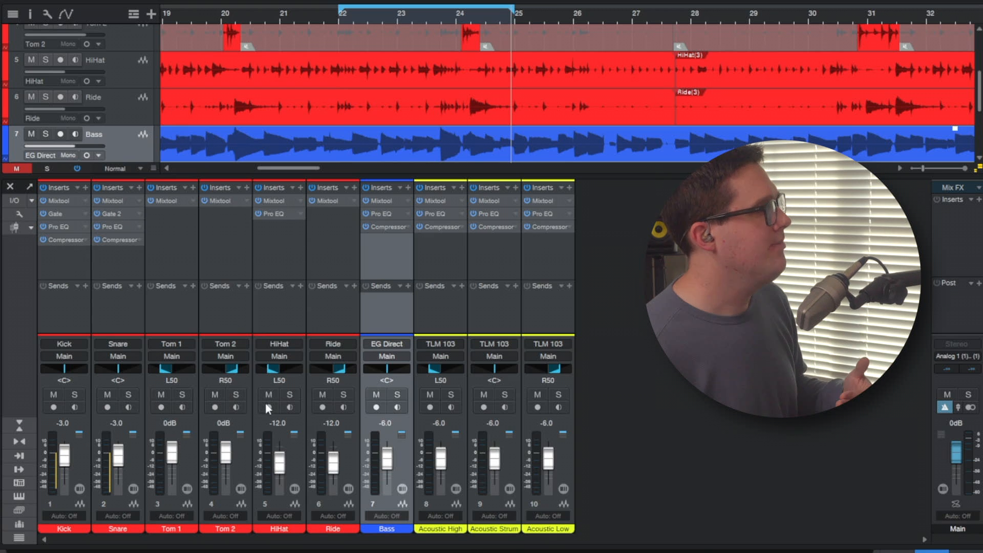
Set the HiHat and Ride channel faders to -15 dB each and play the mix again from bar 22.
left_click(282, 424)
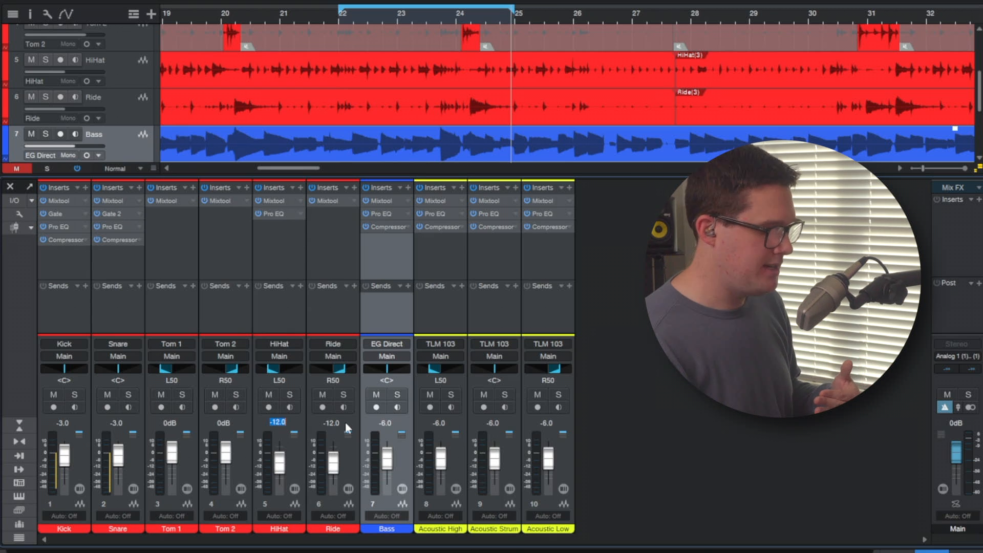
type("-15")
key("Return")
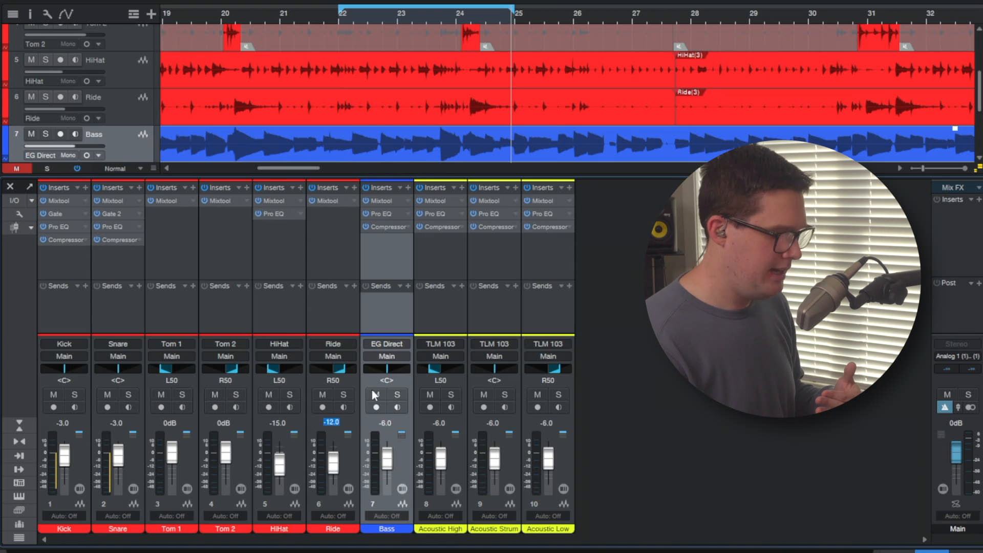
left_click(331, 423)
type("-15")
key("Return")
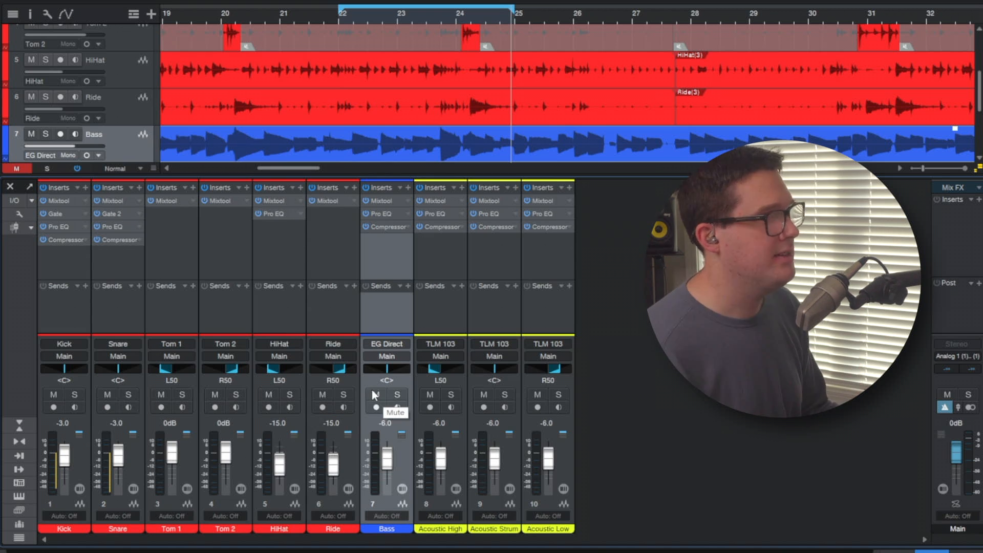
left_click(338, 16)
key("space")
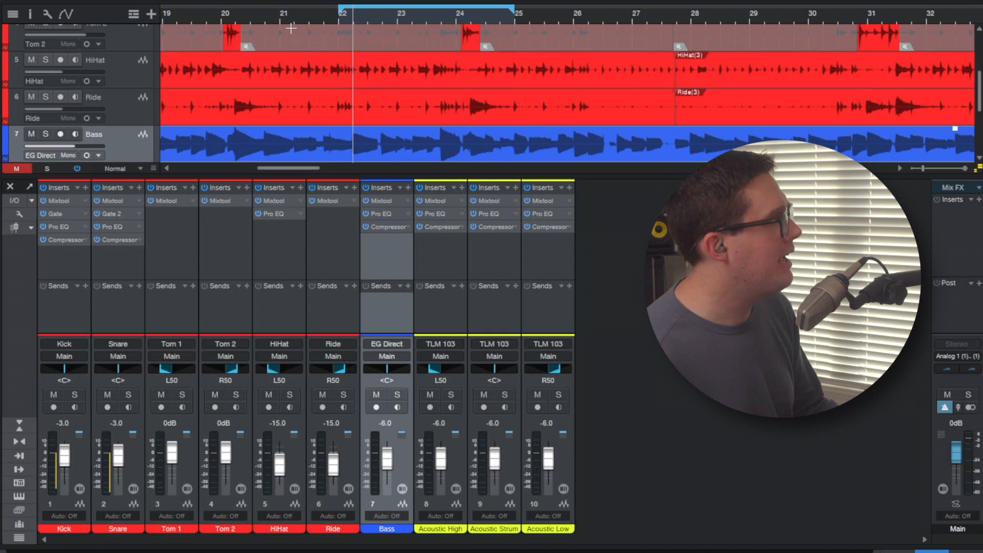
Add a bus for the six drum channels from Kick to Ride and rename it DRUMS.
left_click(60, 265)
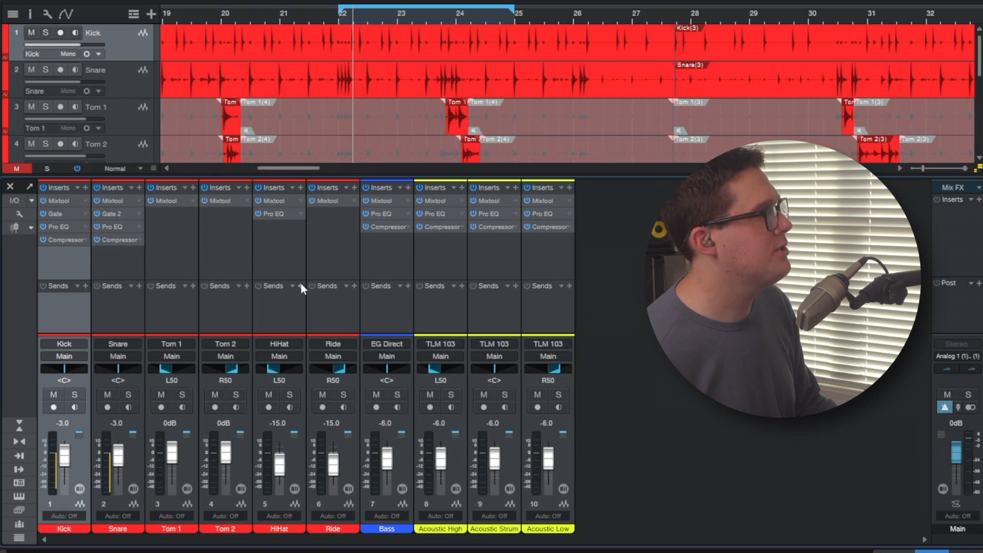
left_click(333, 269, "shift")
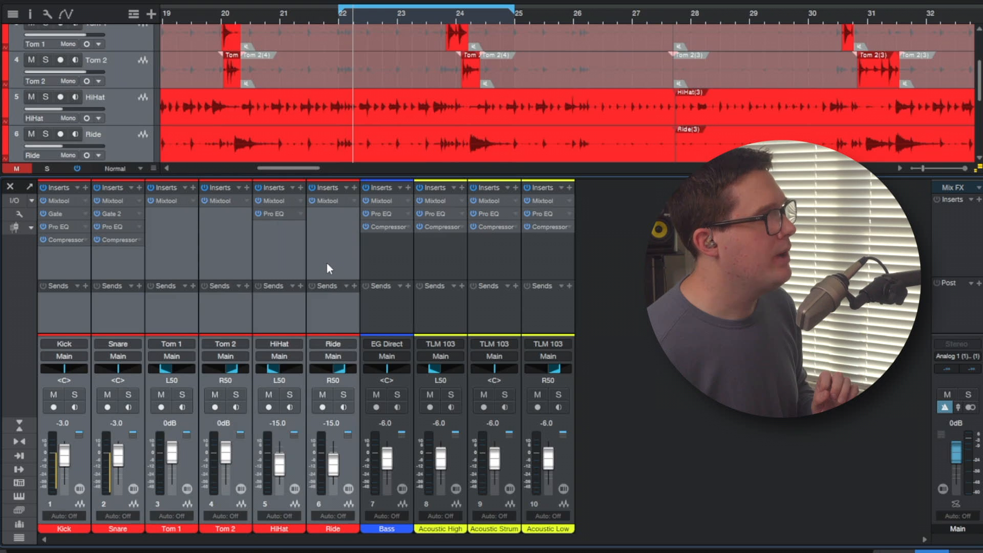
right_click(323, 263)
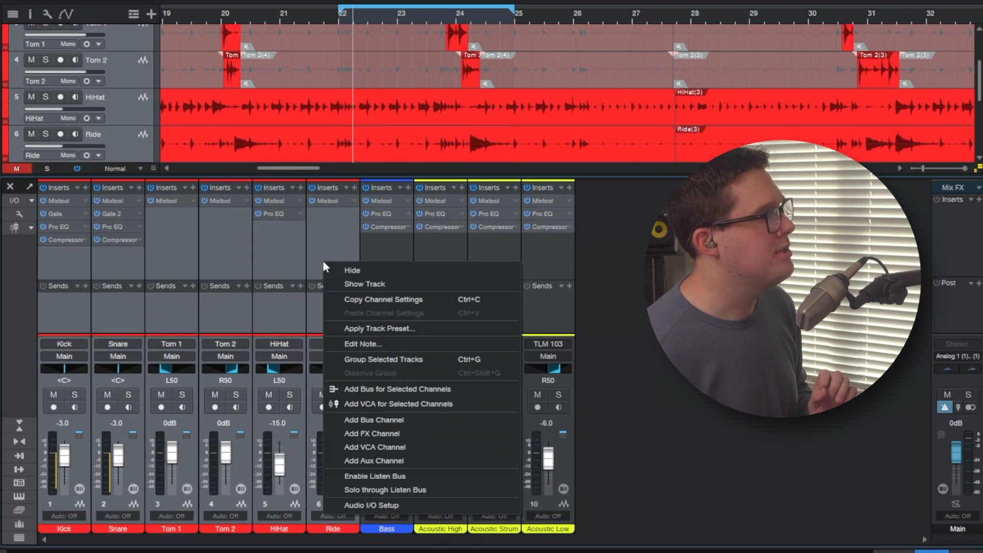
left_click(384, 391)
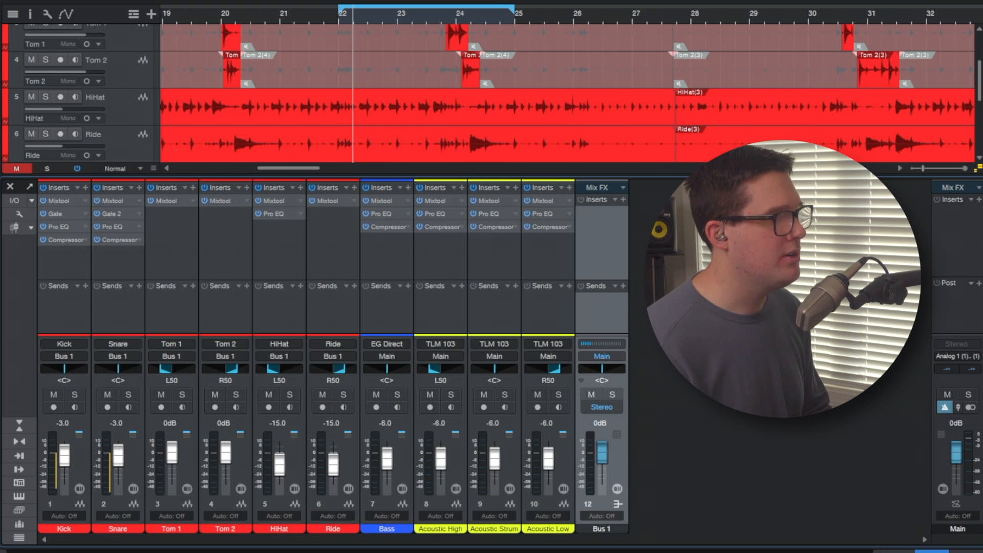
left_click(612, 529)
double_click(612, 528)
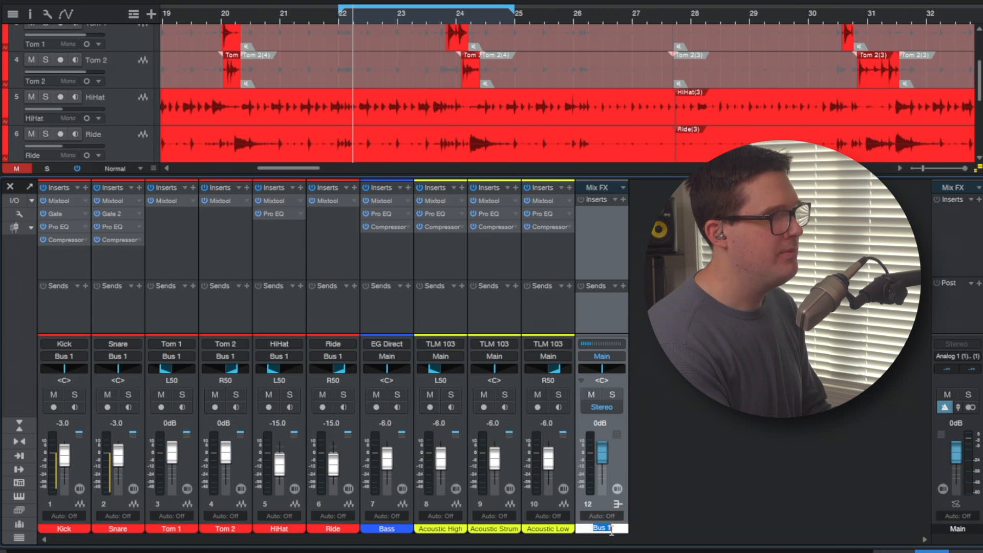
type("DRUMS")
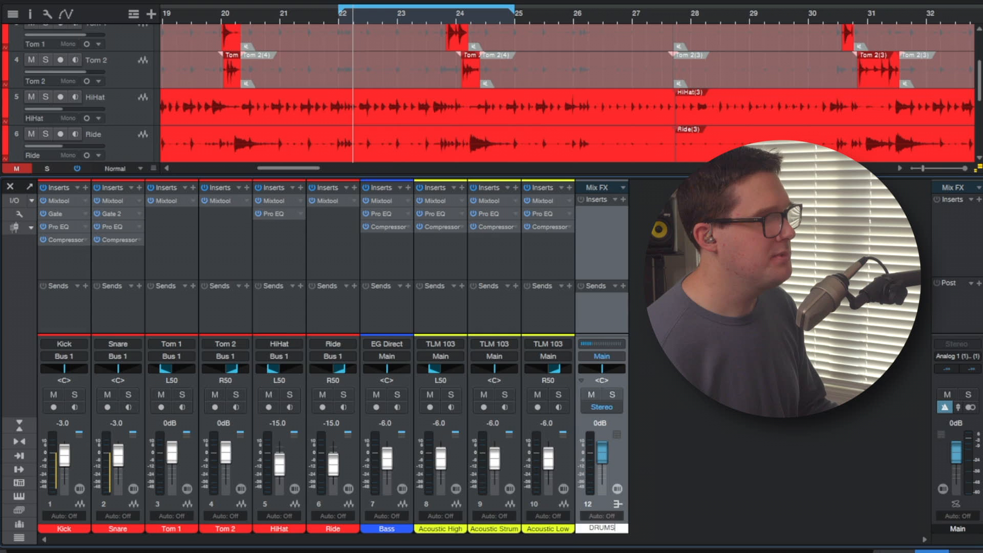
key("Return")
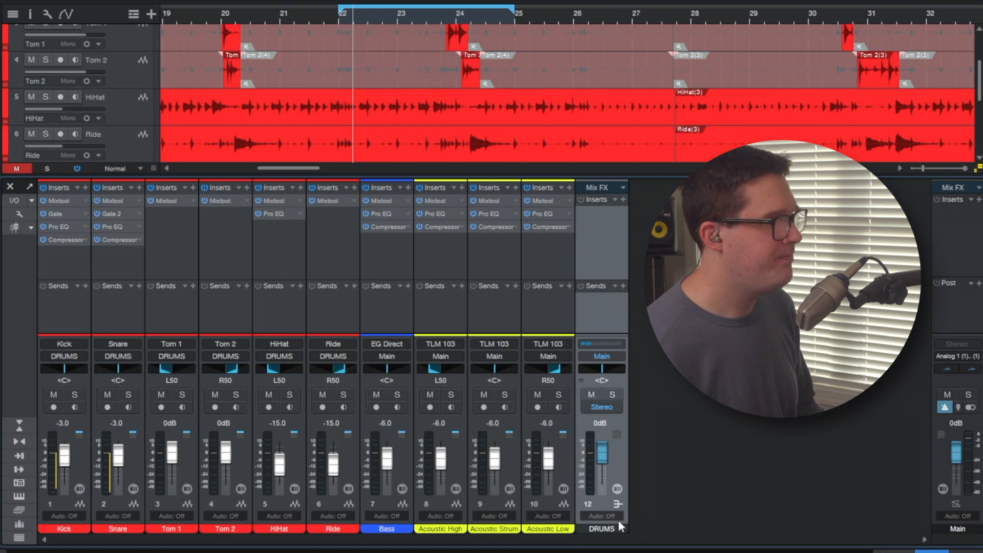
Add a bus for the DRUMS channel and name it MIX.
right_click(588, 257)
left_click(676, 402)
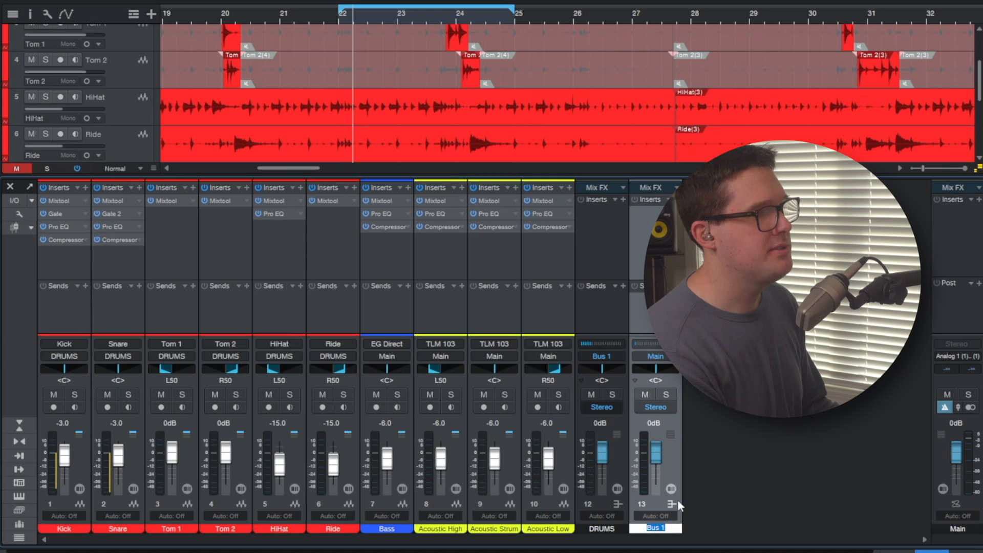
type("MIX")
key("Return")
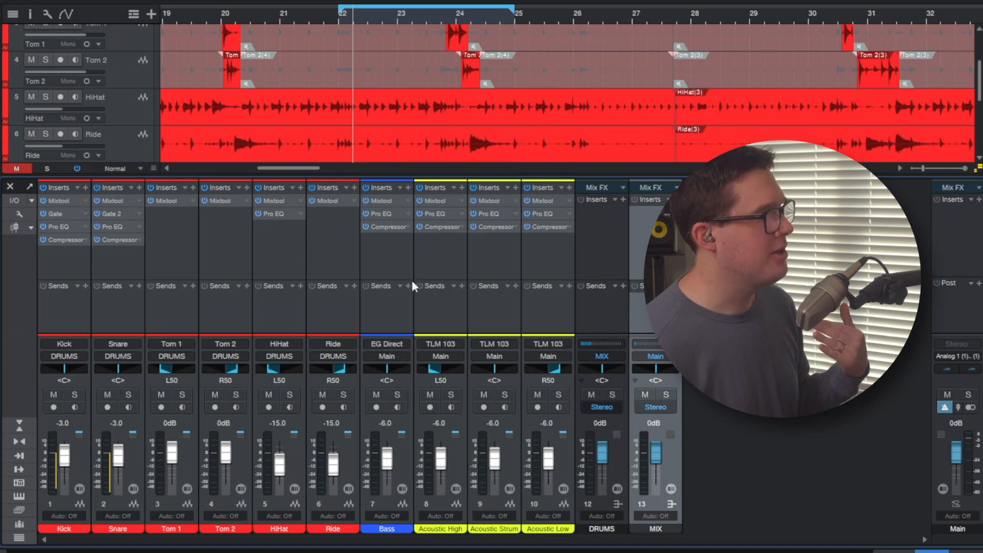
Route the Bass channel's output to the MIX bus.
left_click(385, 244)
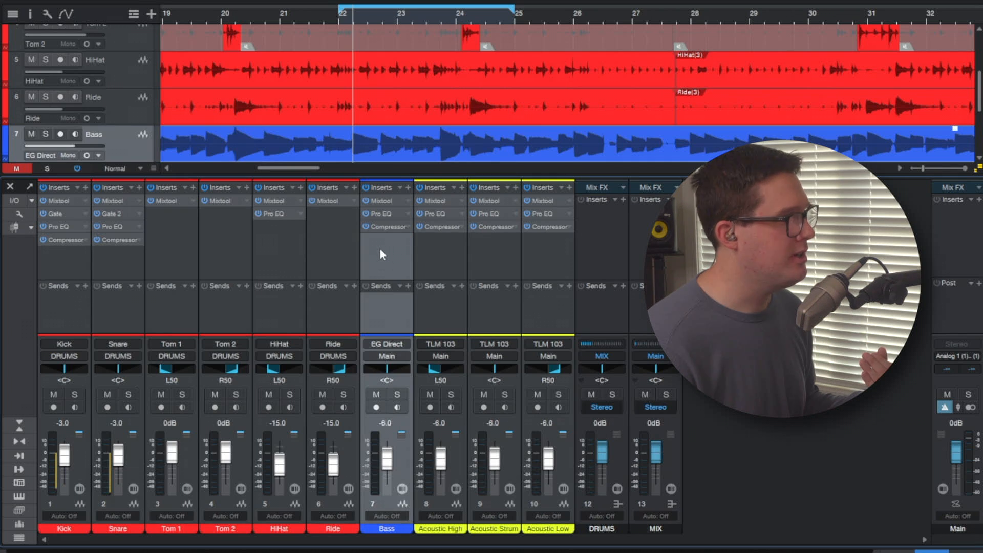
left_click(394, 359)
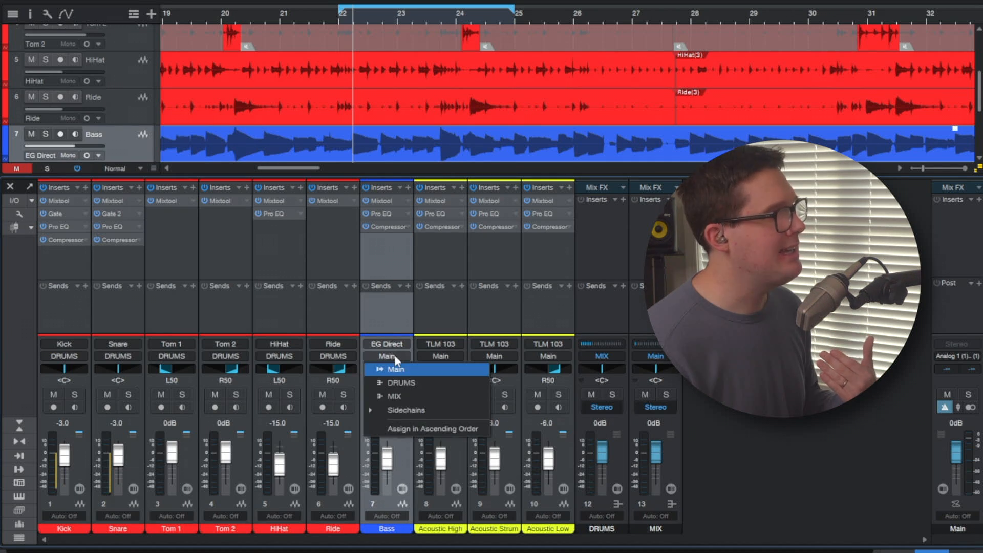
left_click(411, 393)
Add a bus for the Acoustic High, Acoustic Strum and Acoustic Low channels and rename it GUITARS.
left_click(437, 262)
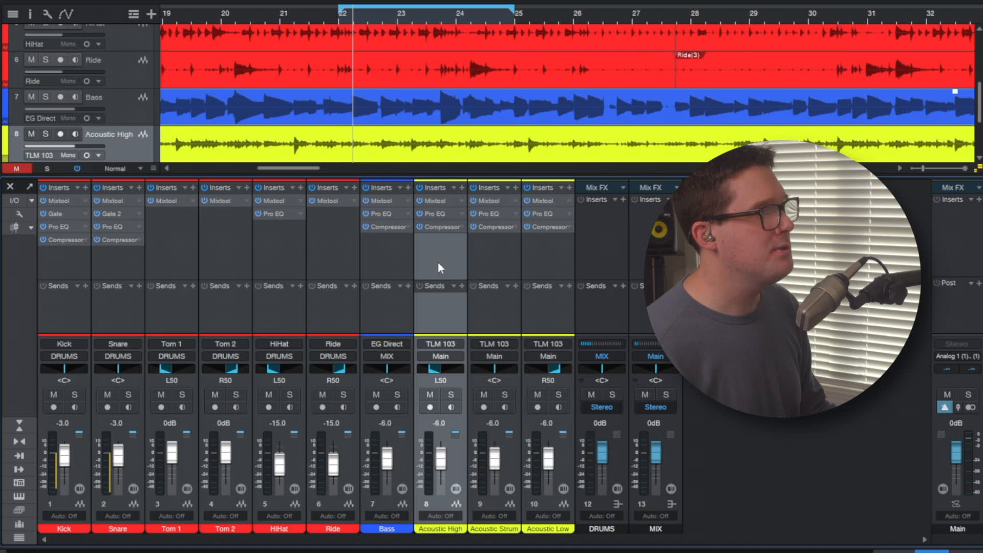
left_click(529, 246, "shift")
right_click(535, 251)
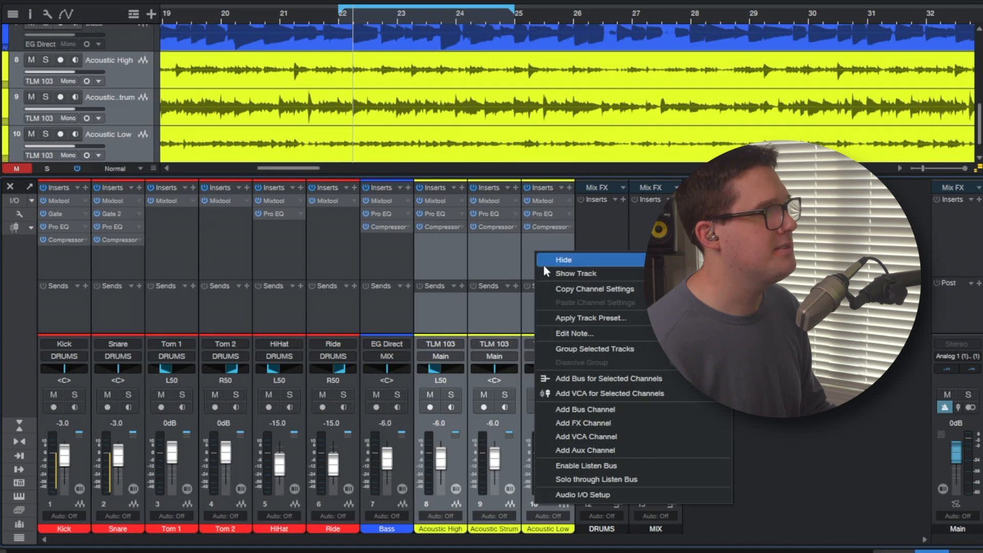
left_click(594, 378)
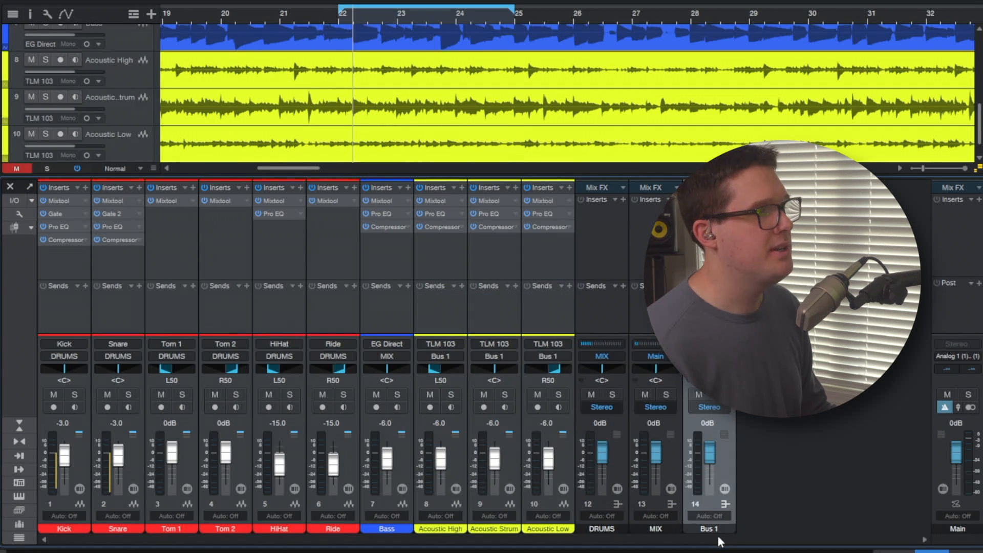
double_click(719, 528)
type("A")
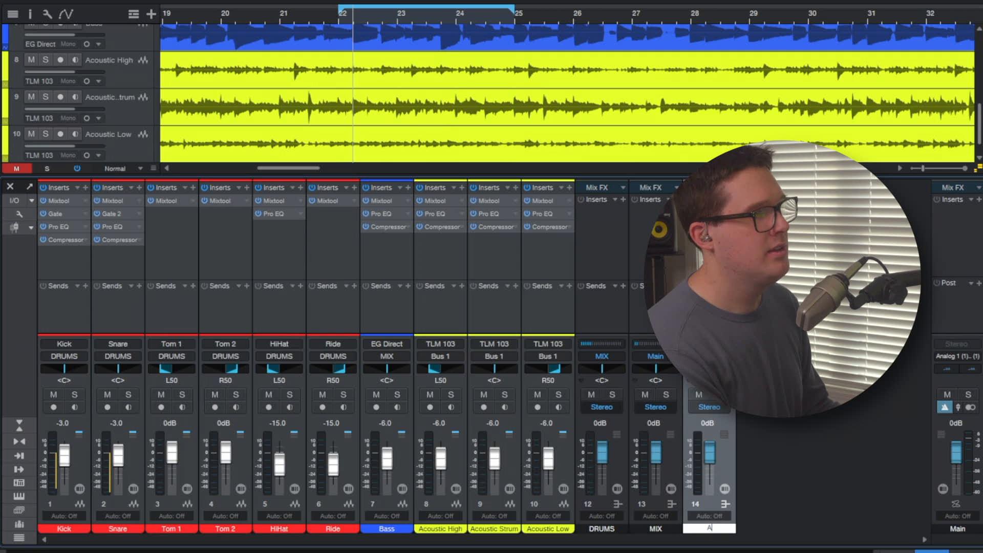
type("UITARS")
key("Return")
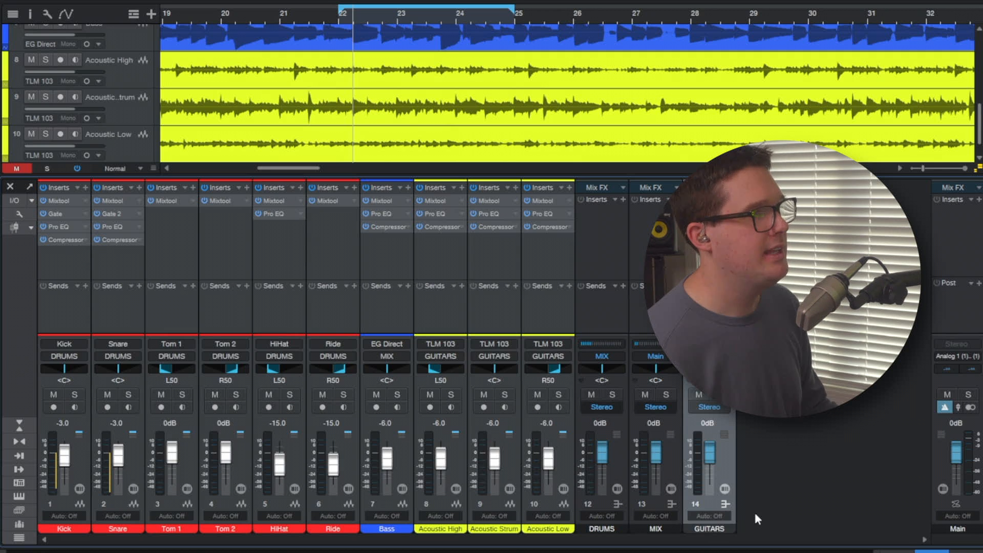
Move the GUITARS bus between DRUMS and MIX and route its output to the MIX bus.
left_click_drag(702, 256, 632, 253)
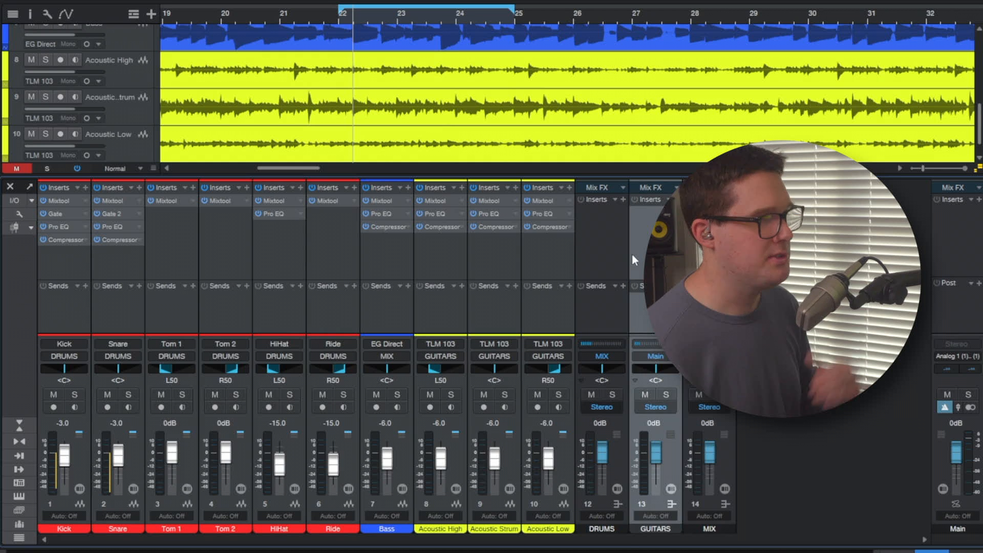
left_click(656, 356)
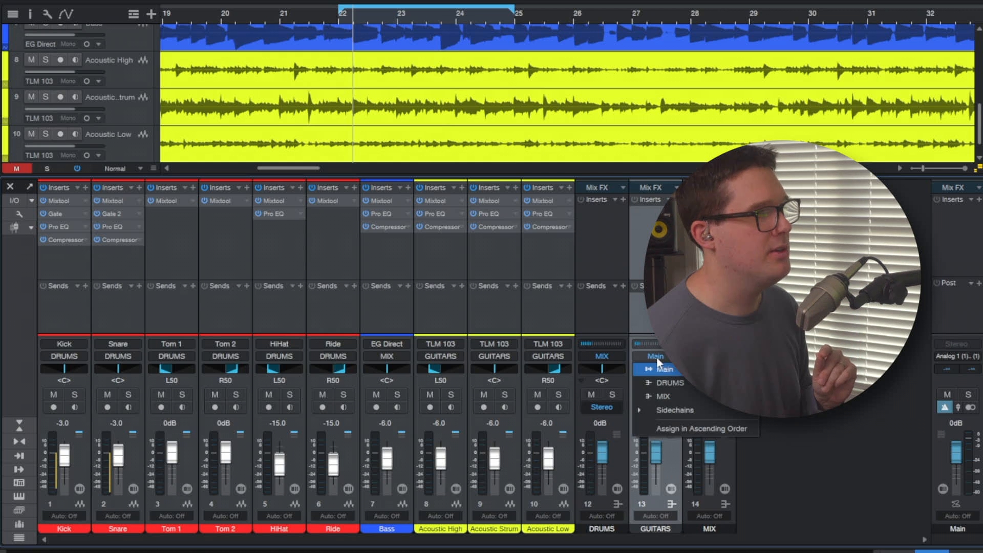
left_click(687, 395)
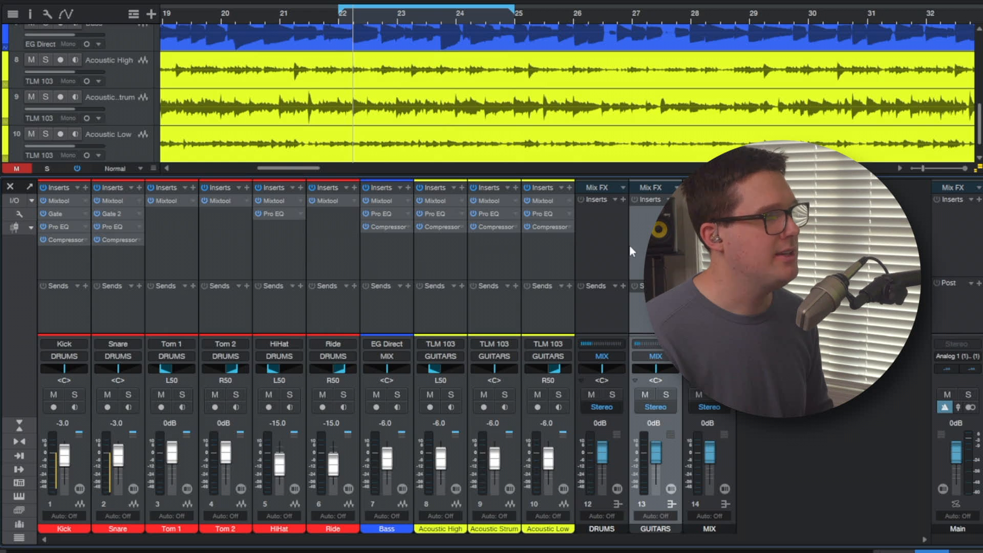
Solo and audition the DRUMS bus and the GUITARS bus one at a time, clearing each solo.
left_click(607, 242)
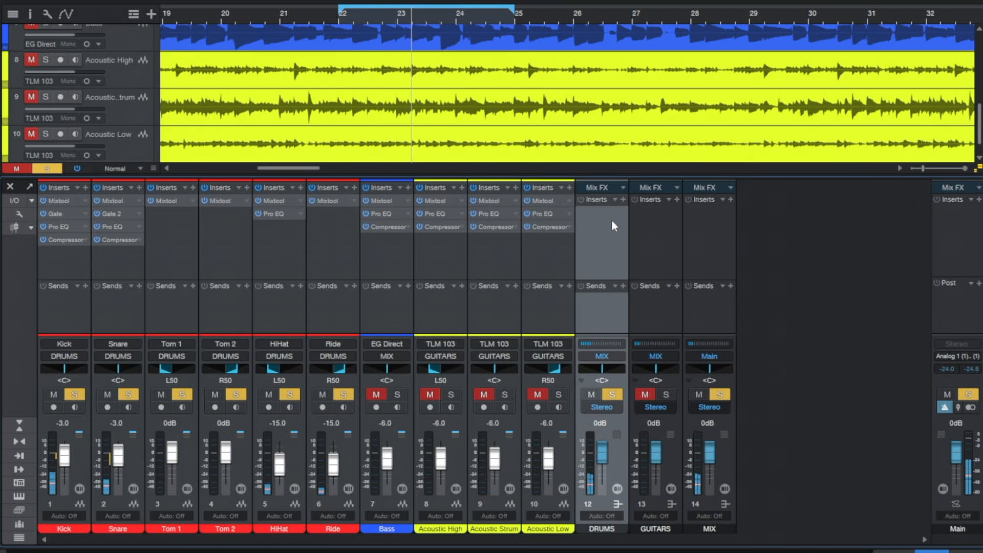
key("space")
key("s")
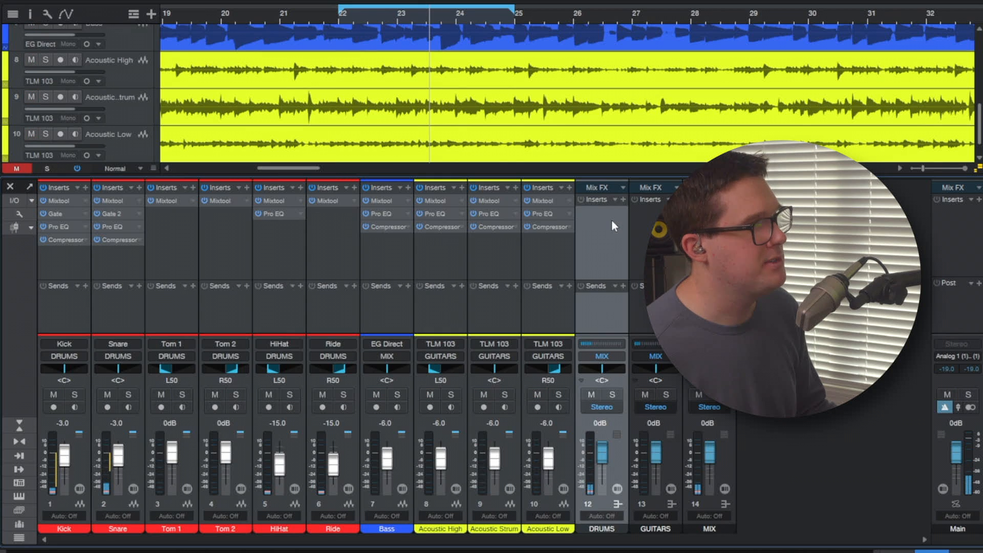
left_click(654, 222)
key("s")
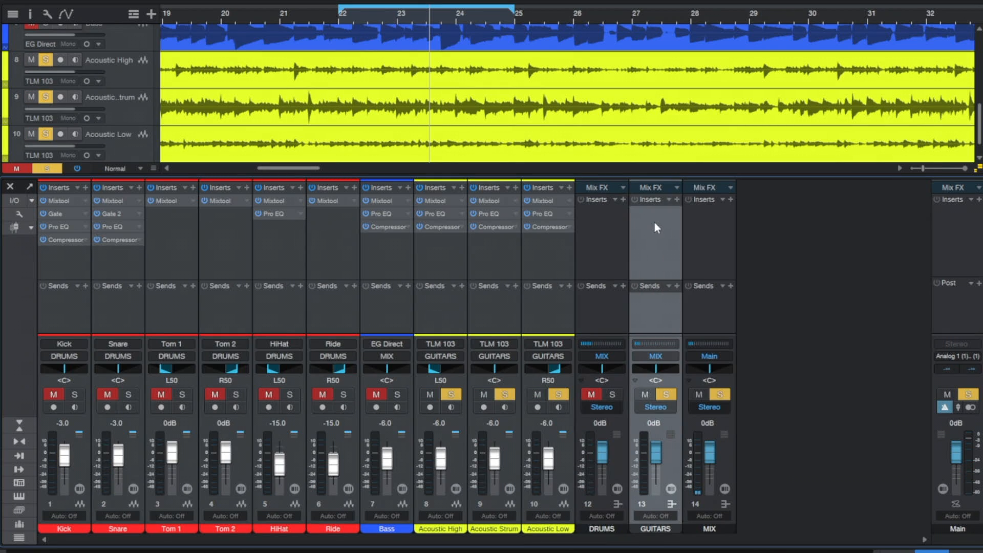
key("space")
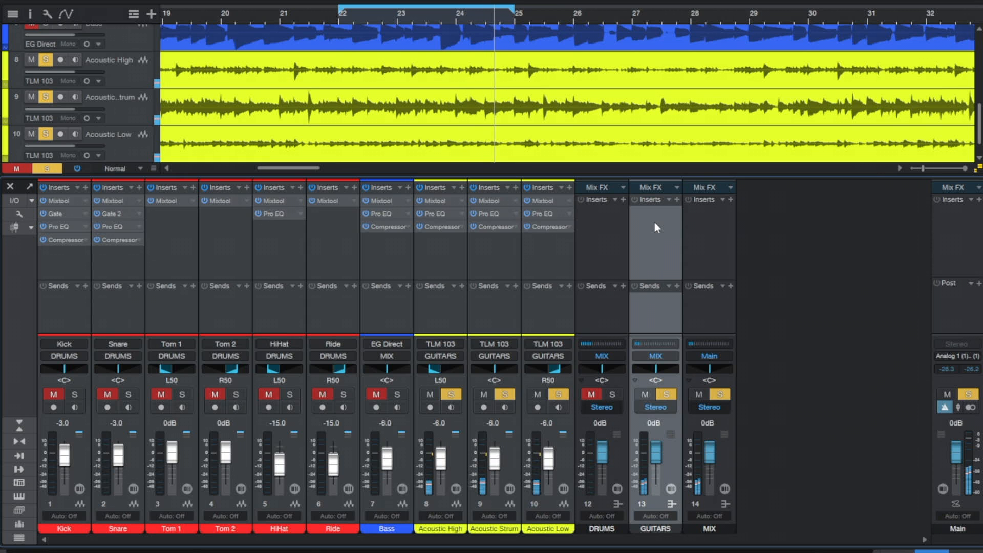
key("space")
key("s")
Add a bus for the Bass channel, place it between DRUMS and GUITARS, and rename it BASS.
left_click(384, 249)
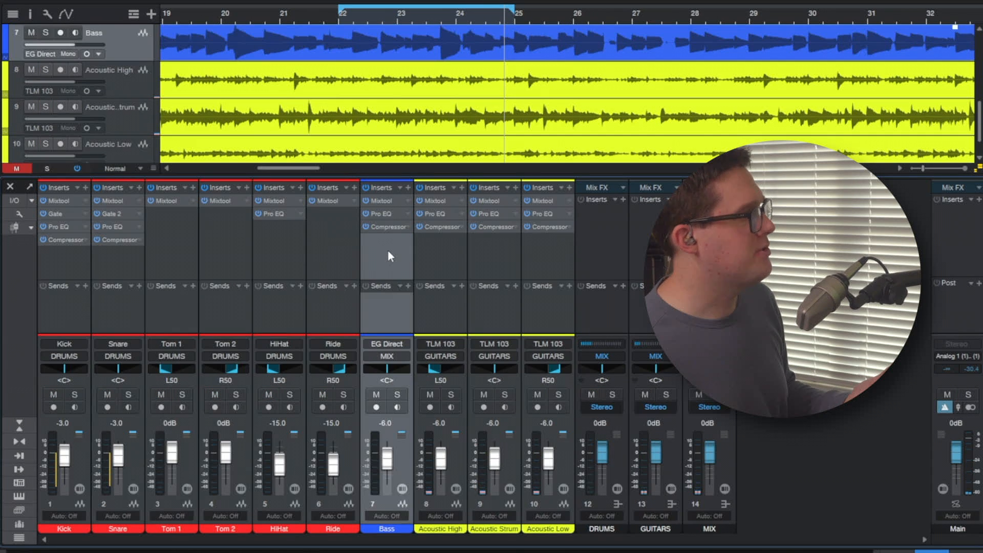
right_click(388, 251)
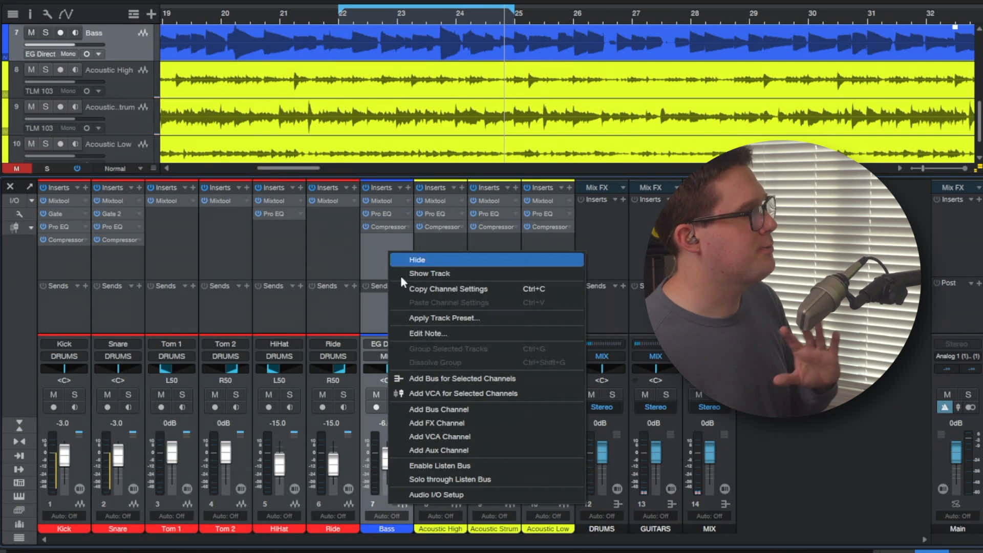
left_click(419, 381)
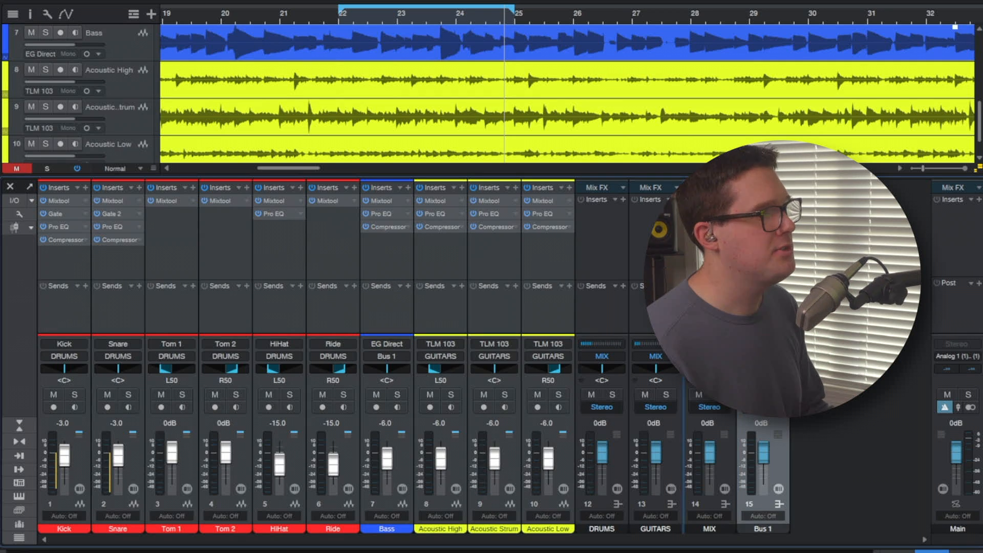
left_click_drag(702, 266, 655, 266)
left_click_drag(660, 530, 668, 533)
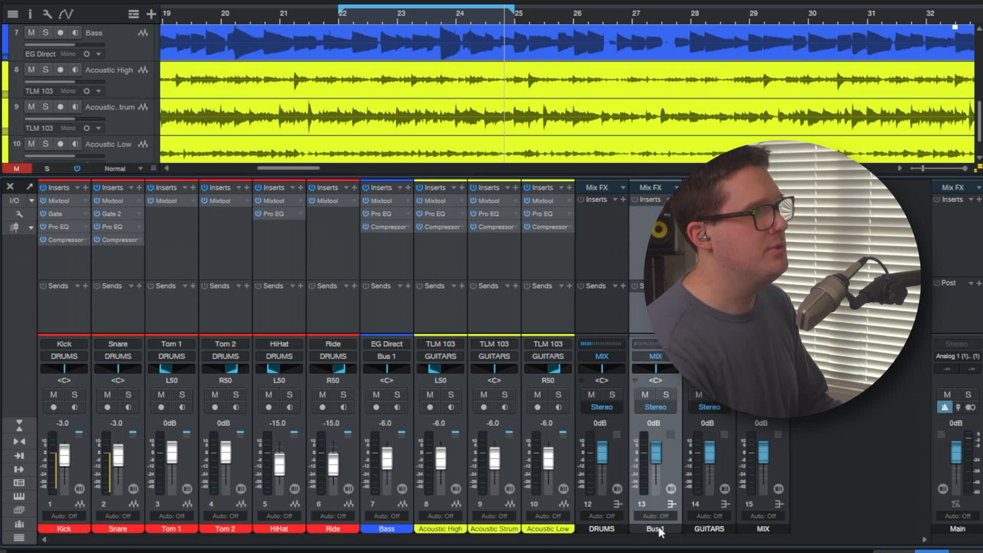
double_click(655, 528)
type("bass")
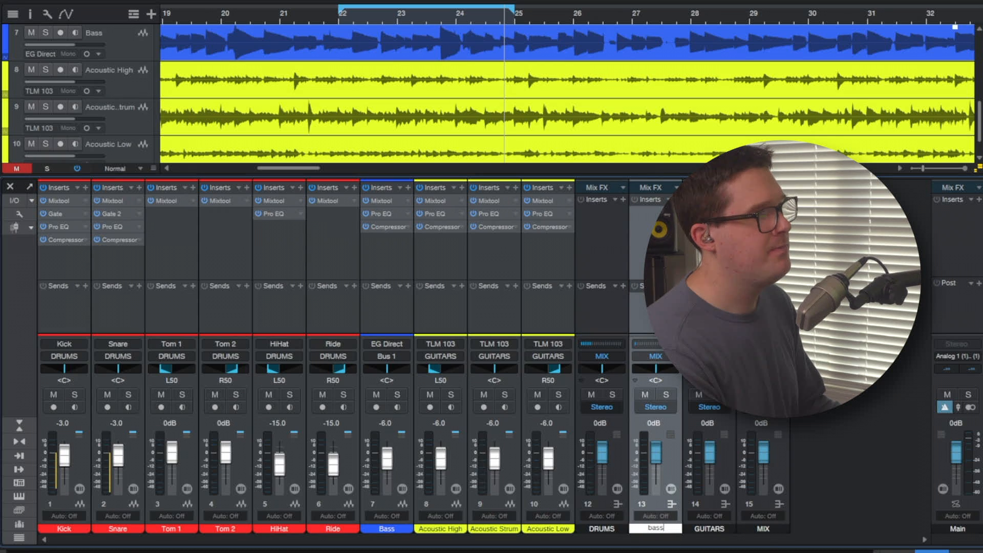
key("Return")
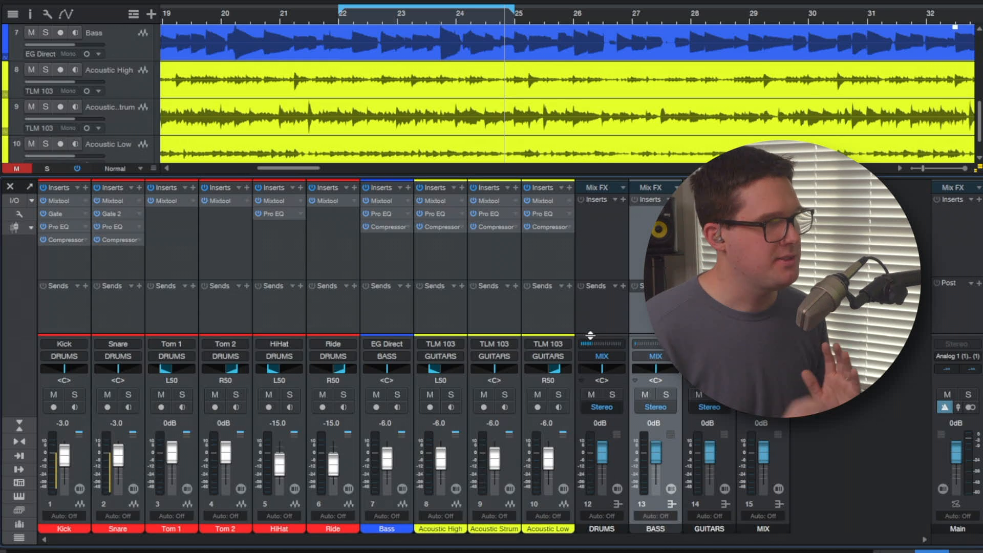
Insert a Compressor on the DRUMS bus, load the Drum Bus - Hard preset and play back the soloed drums.
left_click(595, 301)
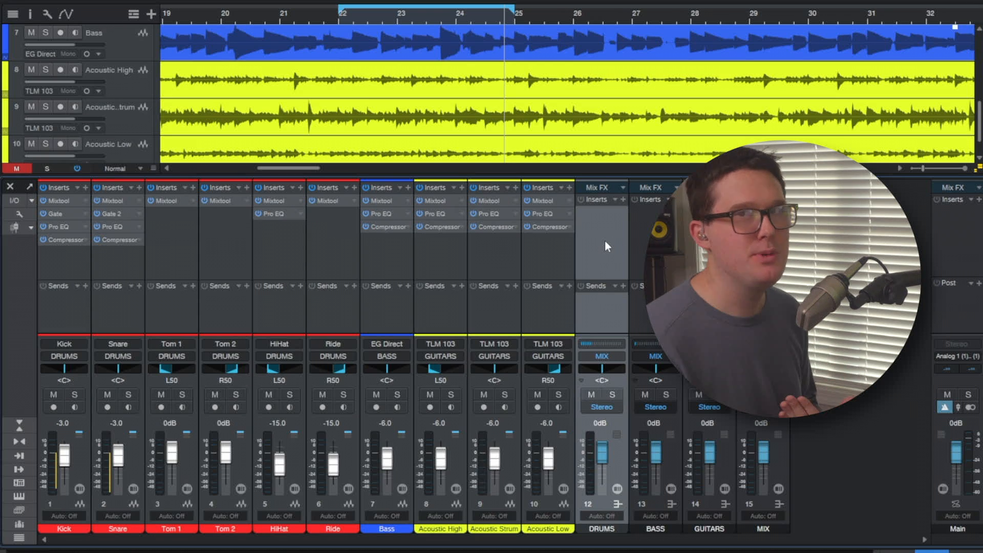
left_click(623, 199)
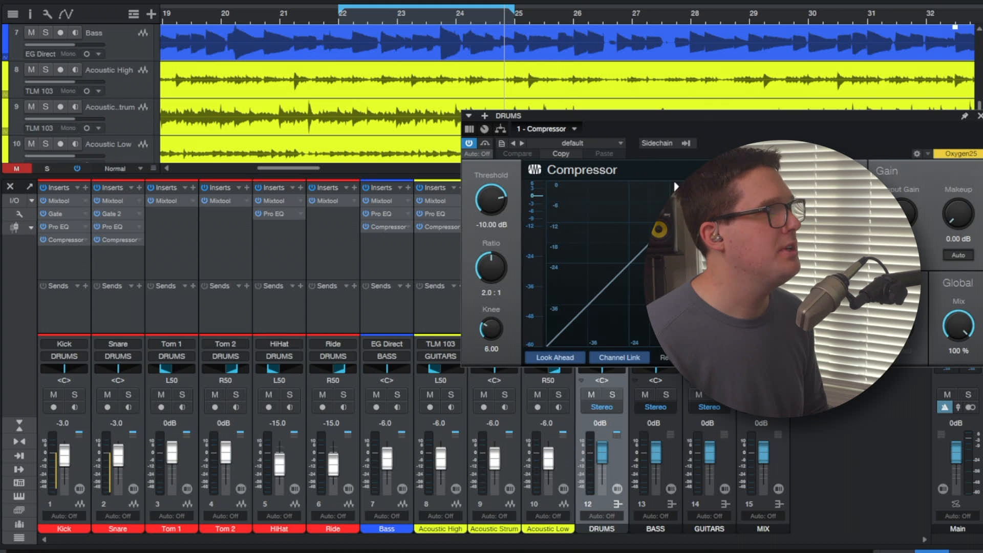
left_click_drag(704, 117, 704, 249)
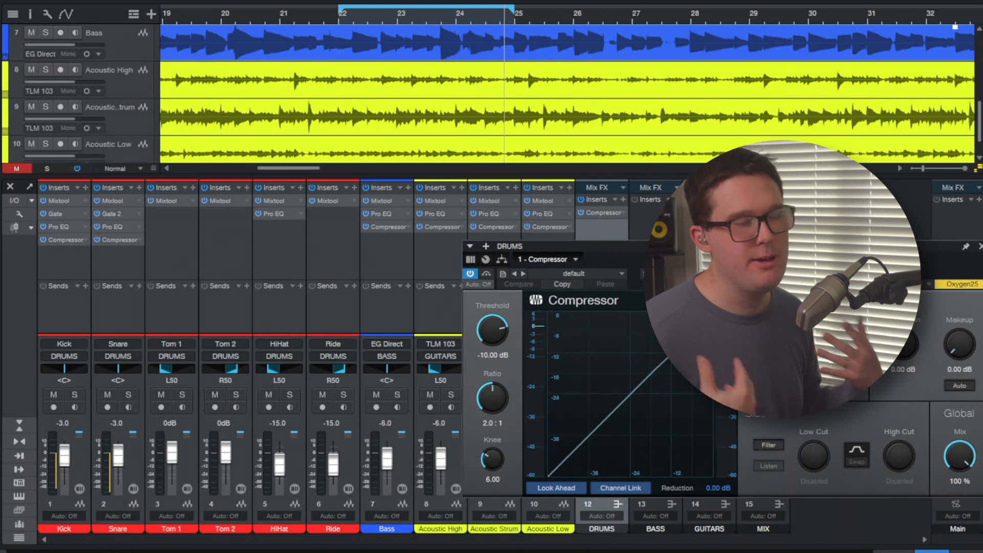
left_click(615, 272)
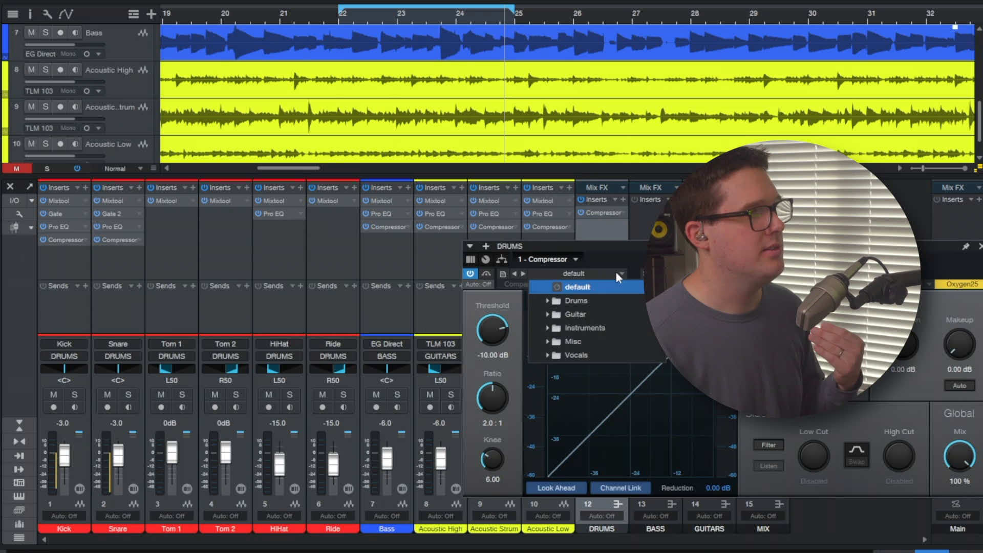
left_click(610, 301)
scroll(635, 455, "down", 3)
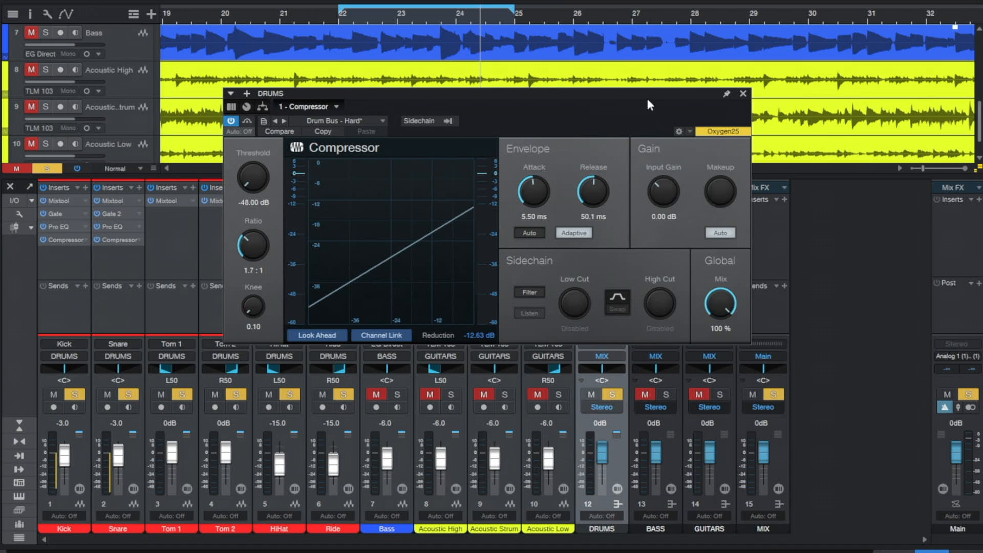
key("space")
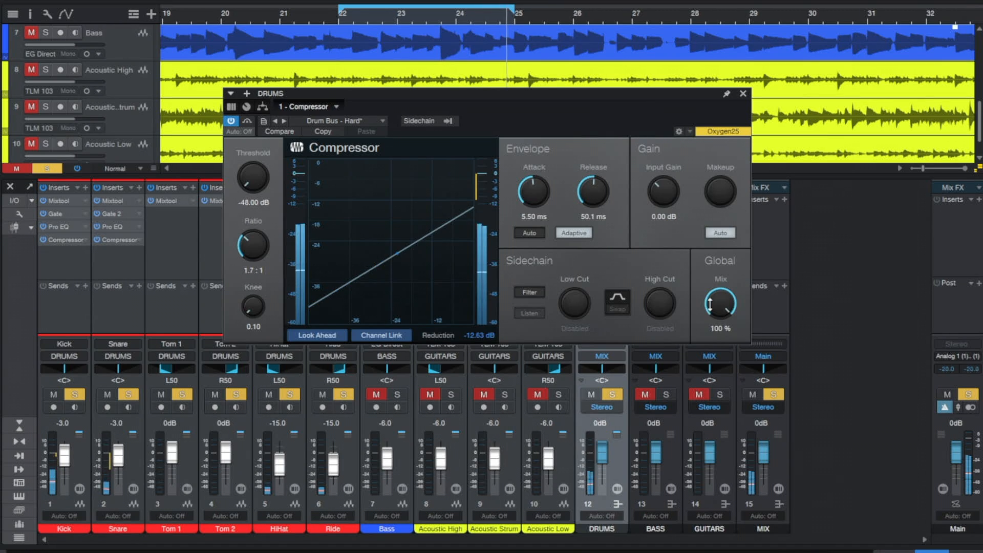
Adjust the global Mix amount of the Compressor on the DRUMS bus and close the plug-in.
left_click_drag(709, 303, 728, 378)
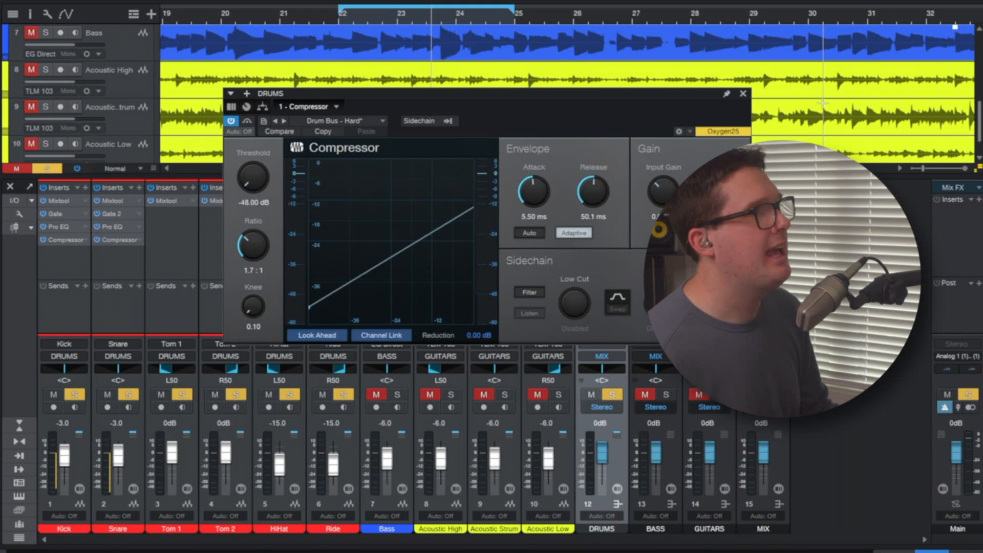
left_click(742, 95)
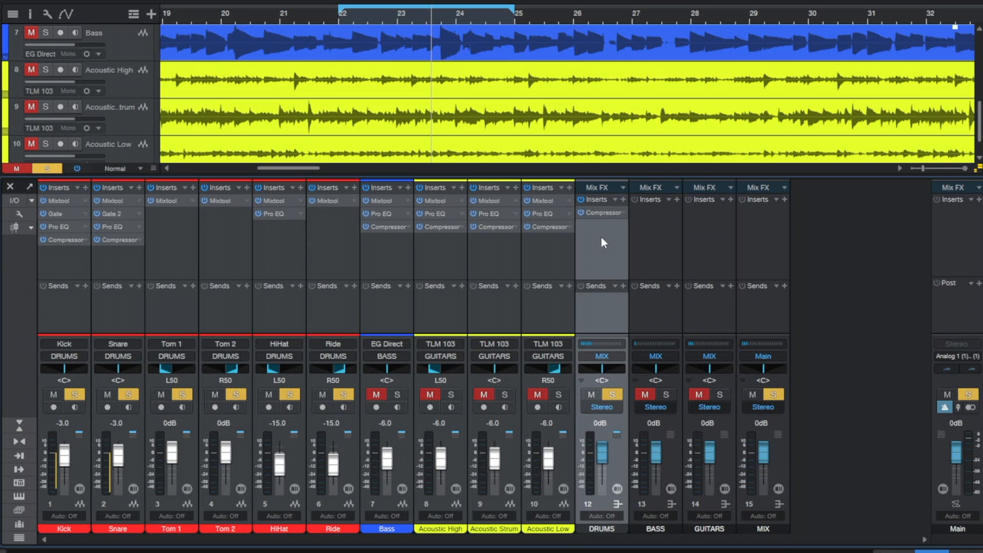
Add an FX channel as a send from the DRUMS bus and insert Room Reverb on it.
left_click(622, 285)
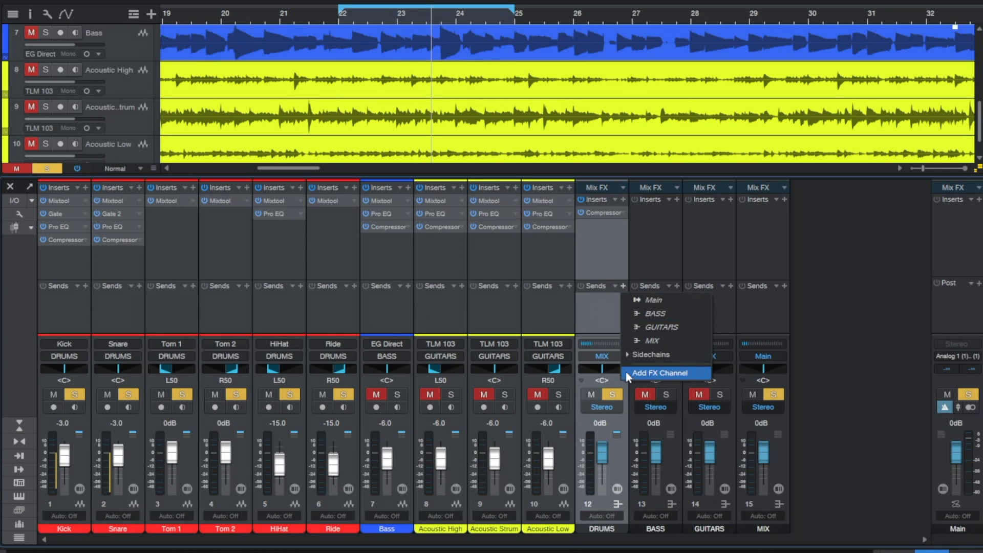
left_click(643, 373)
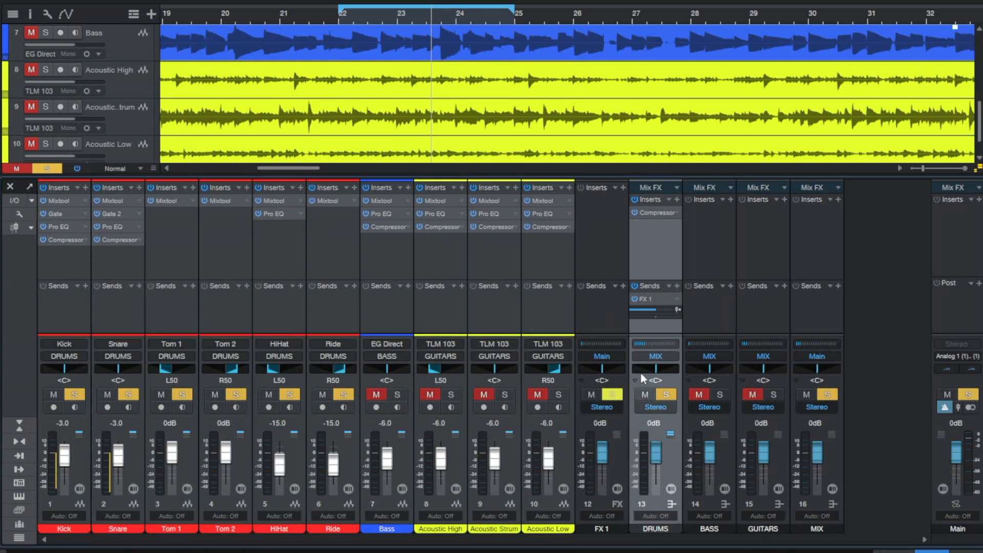
left_click(608, 219)
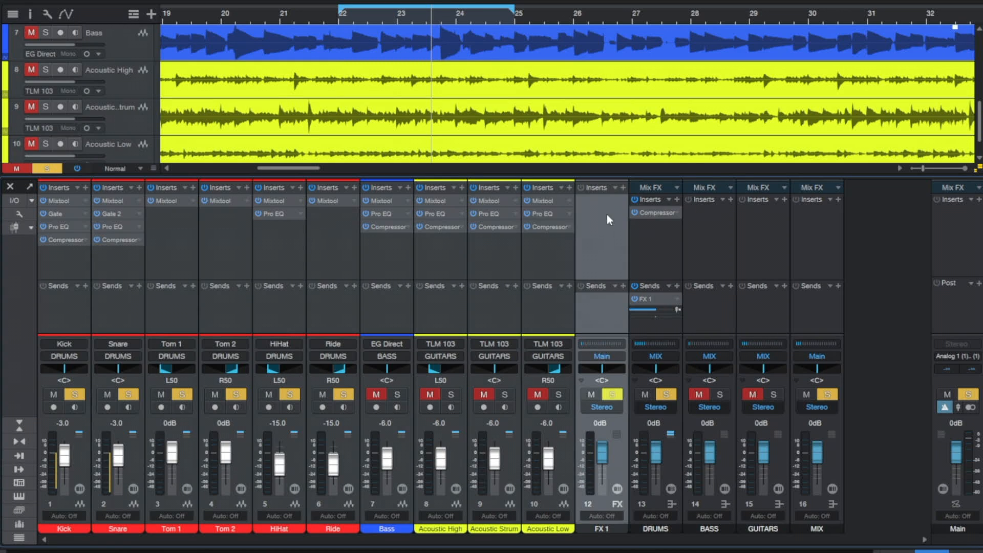
left_click(624, 188)
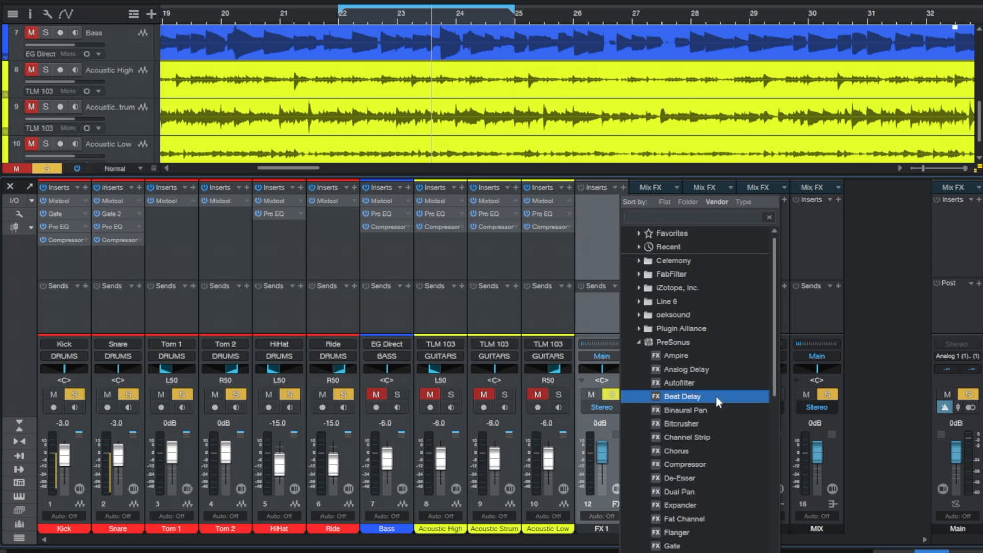
scroll(716, 398, "down", 10)
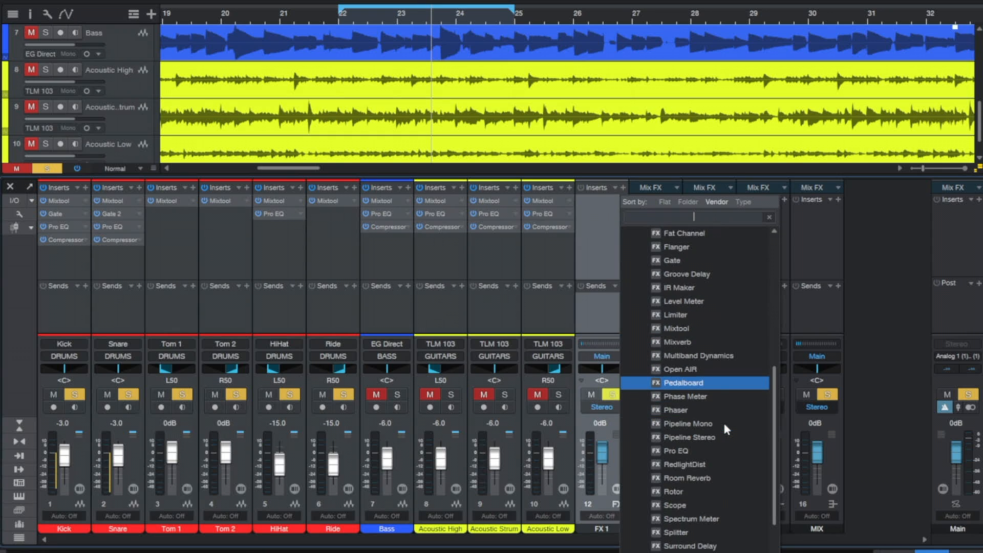
left_click(734, 435)
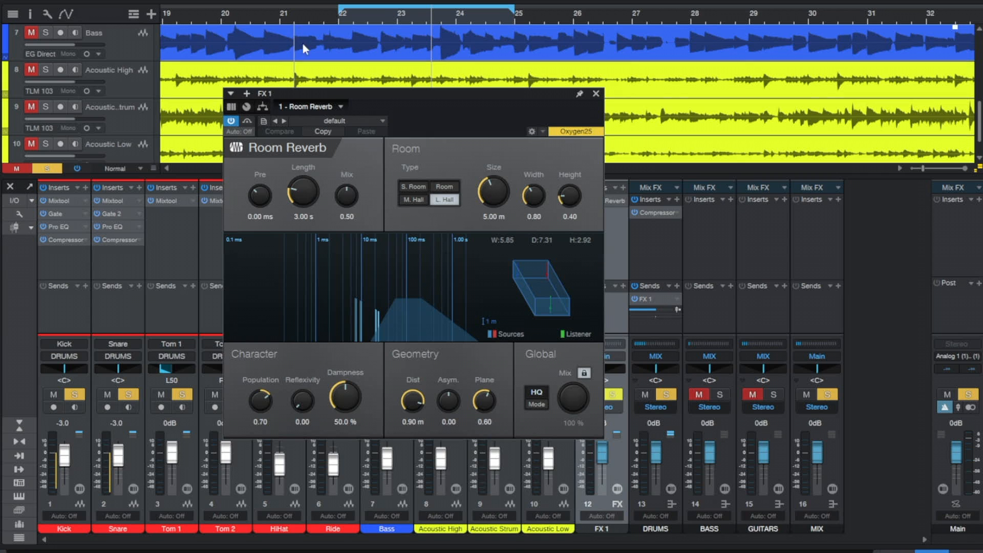
Load the Concert Hall preset in the Room Reverb and close the plug-in.
left_click(370, 122)
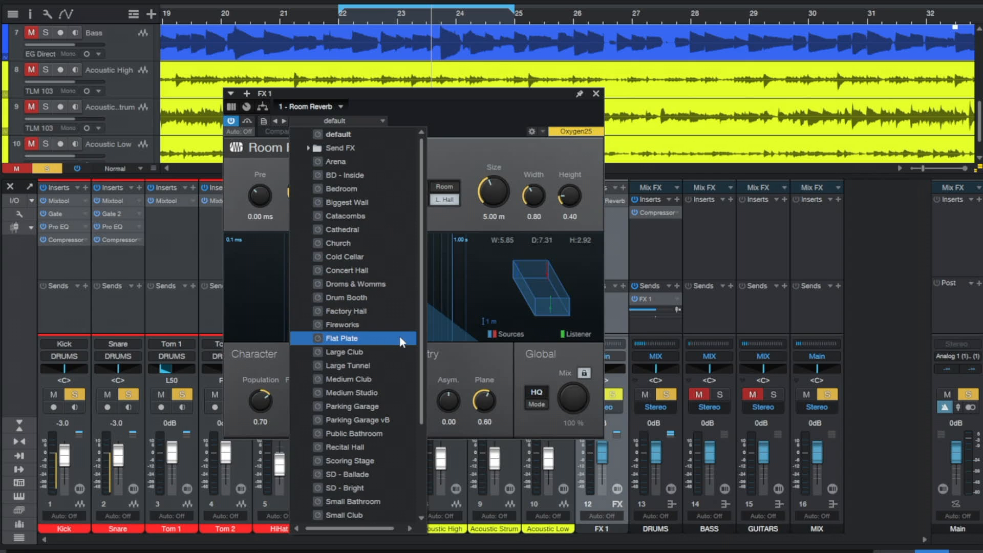
scroll(400, 338, "down", 1)
scroll(398, 330, "up", 1)
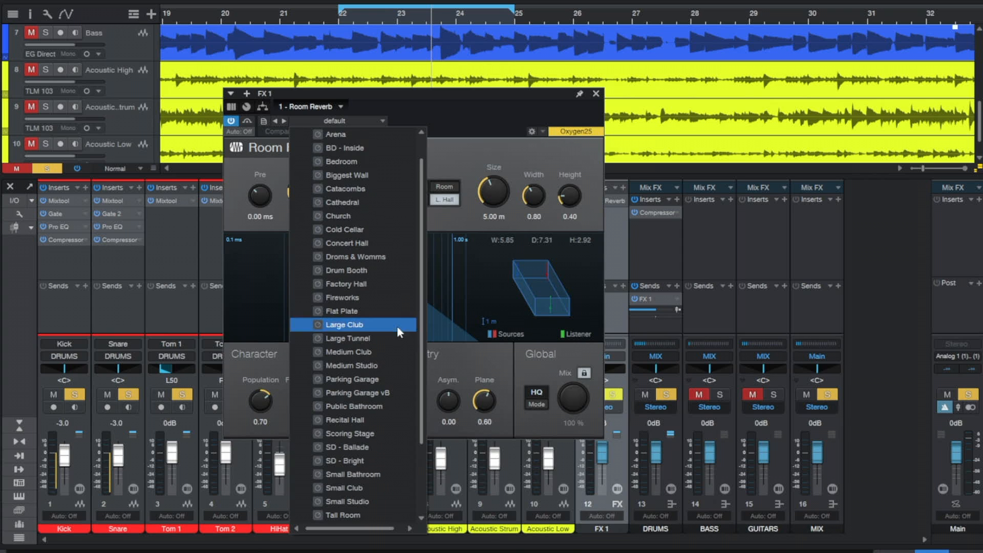
left_click(395, 242)
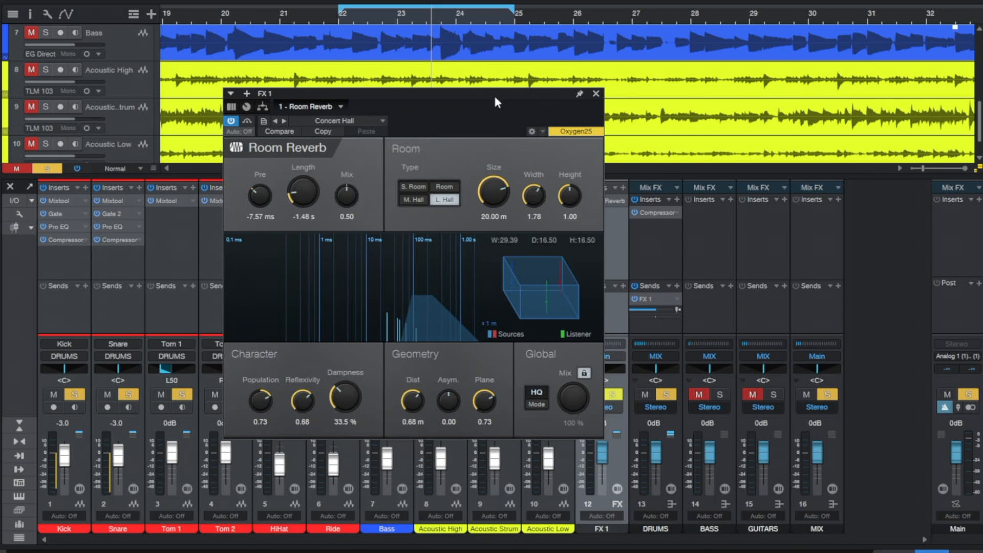
left_click(596, 95)
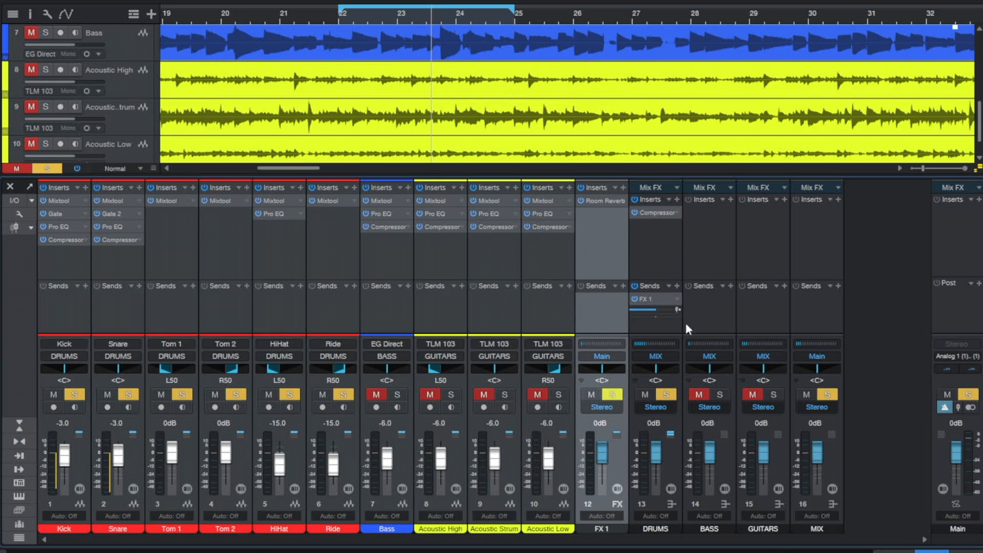
Rename the reverb FX channel HALL and route its output to the MIX bus.
left_click(658, 309)
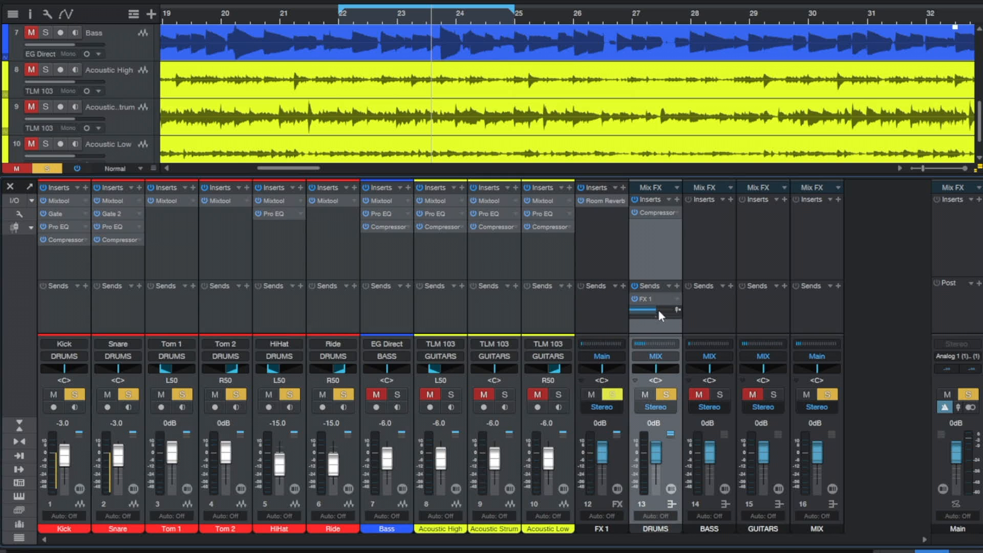
mouse_move(653, 310)
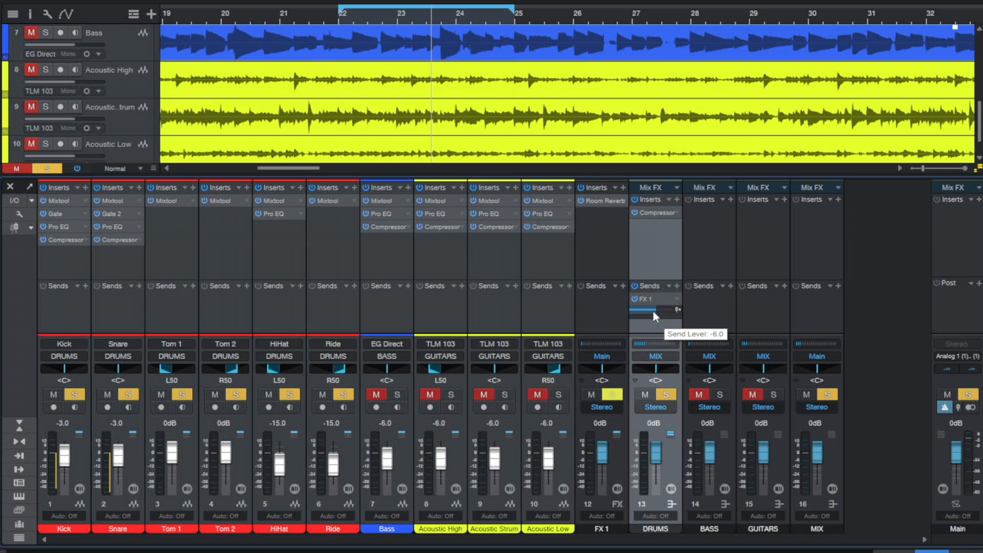
left_click(591, 308)
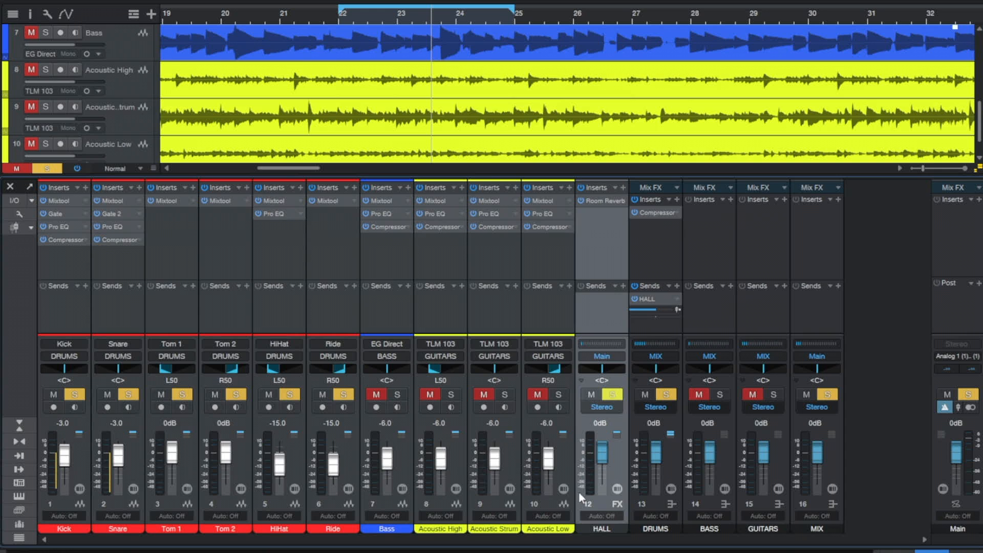
left_click(601, 357)
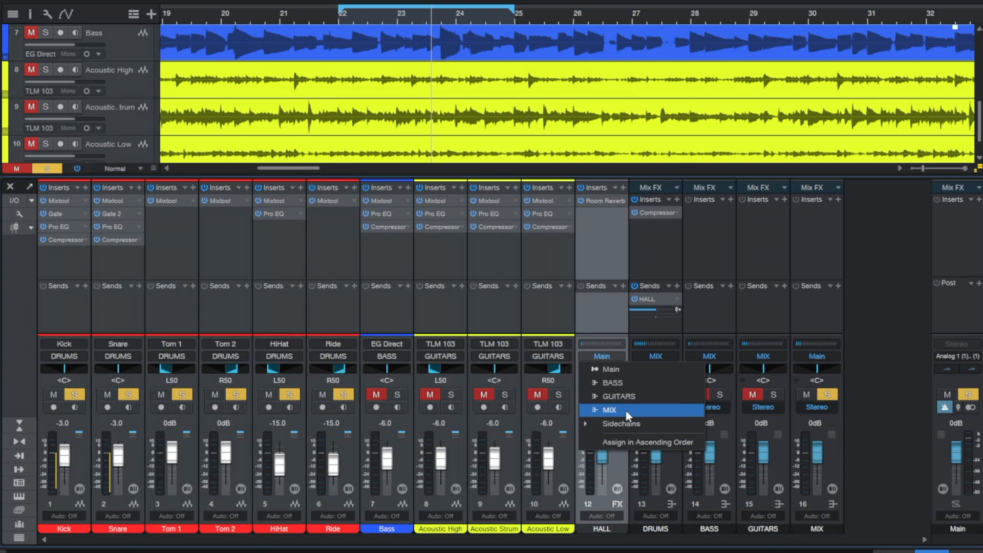
left_click(626, 411)
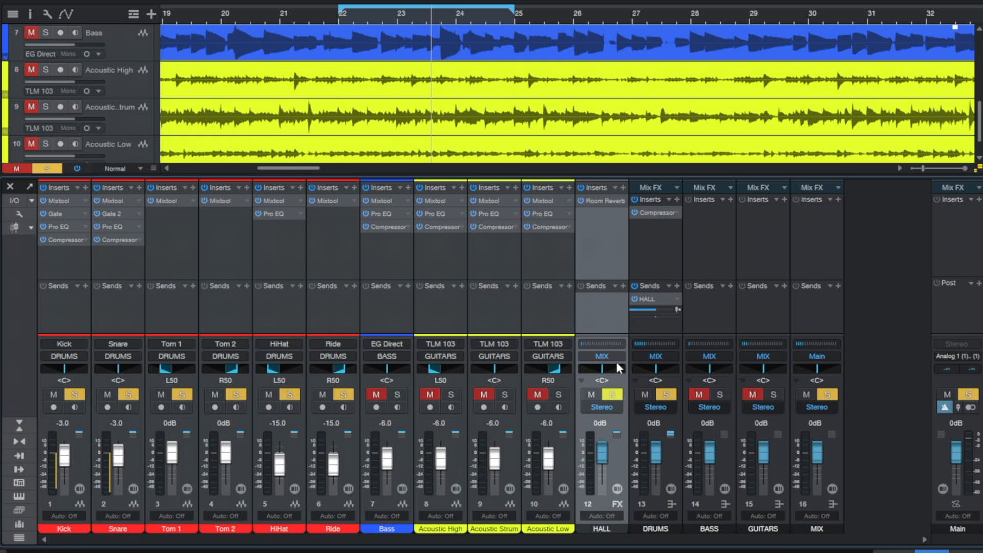
Play back the soloed drums with the hall reverb and lower the DRUMS bus send level to HALL.
left_click(645, 252)
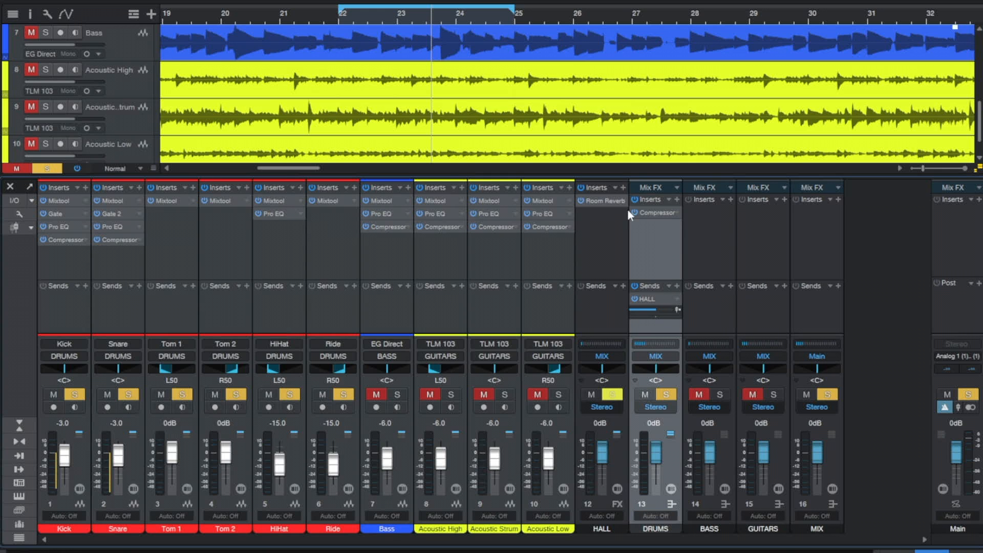
double_click(611, 200)
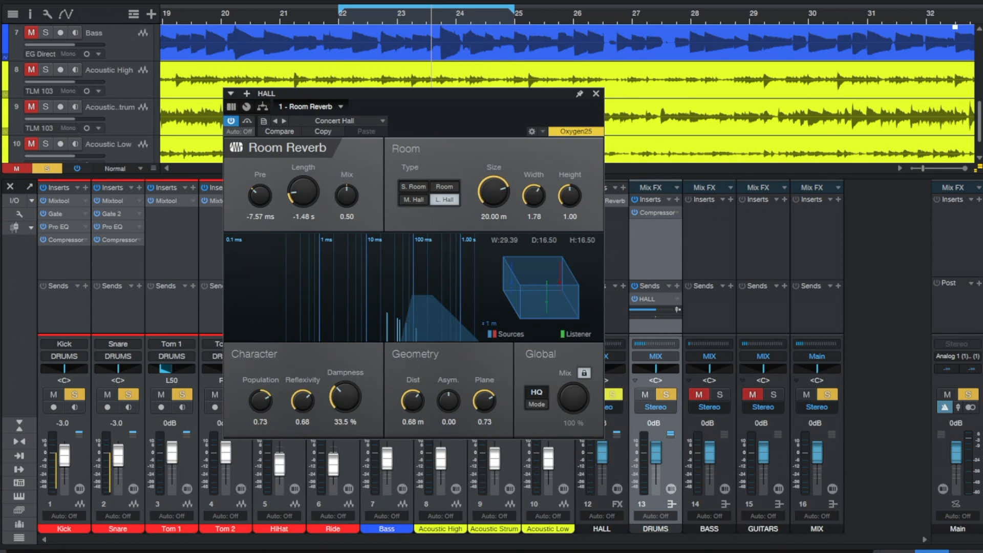
key("space")
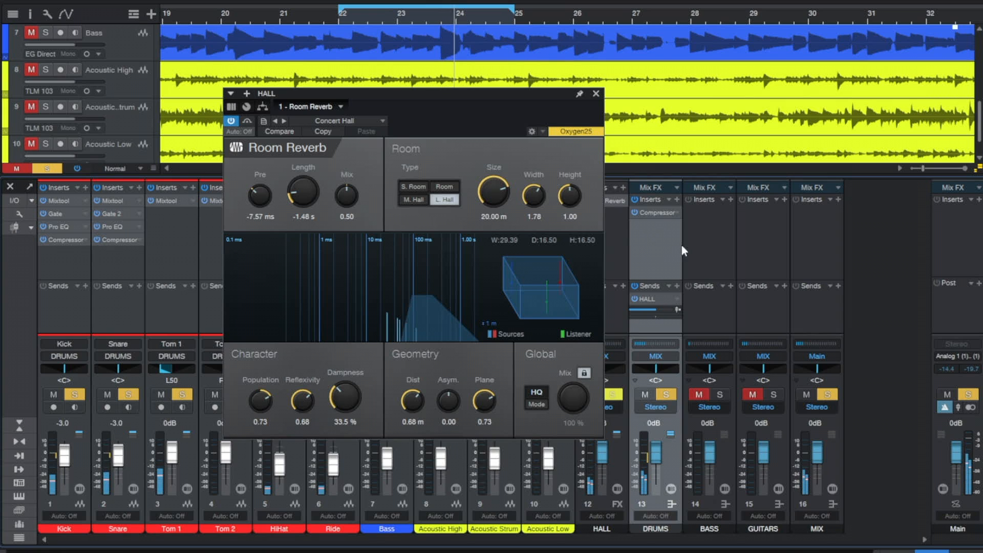
left_click(595, 95)
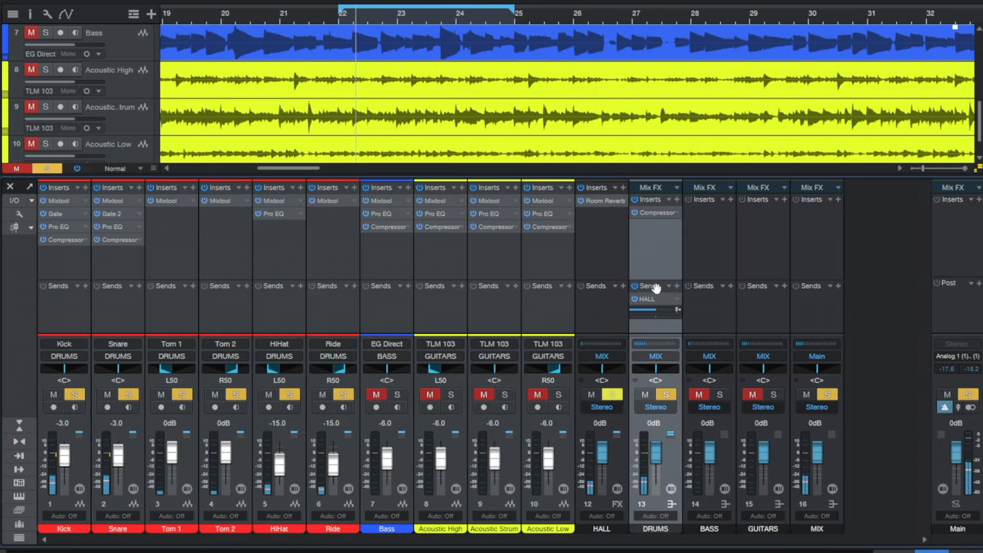
mouse_move(664, 310)
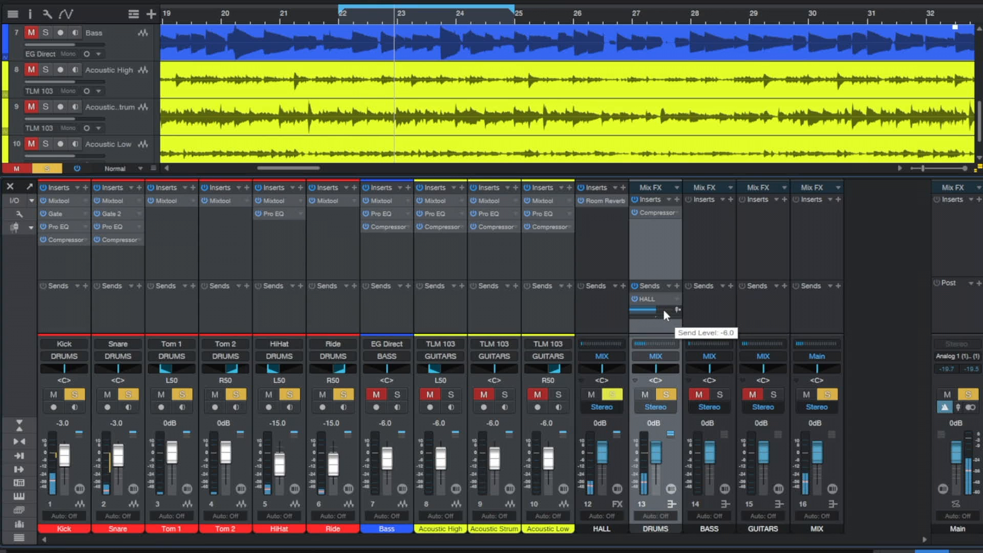
left_click_drag(662, 308, 664, 352)
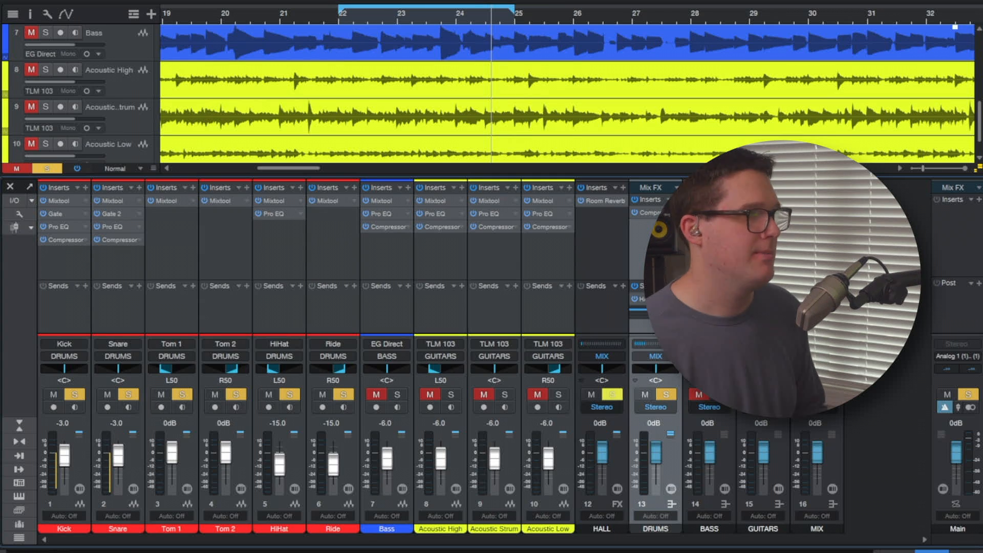
Clear the solo on the DRUMS bus and make the HALL channel solo safe.
key("s")
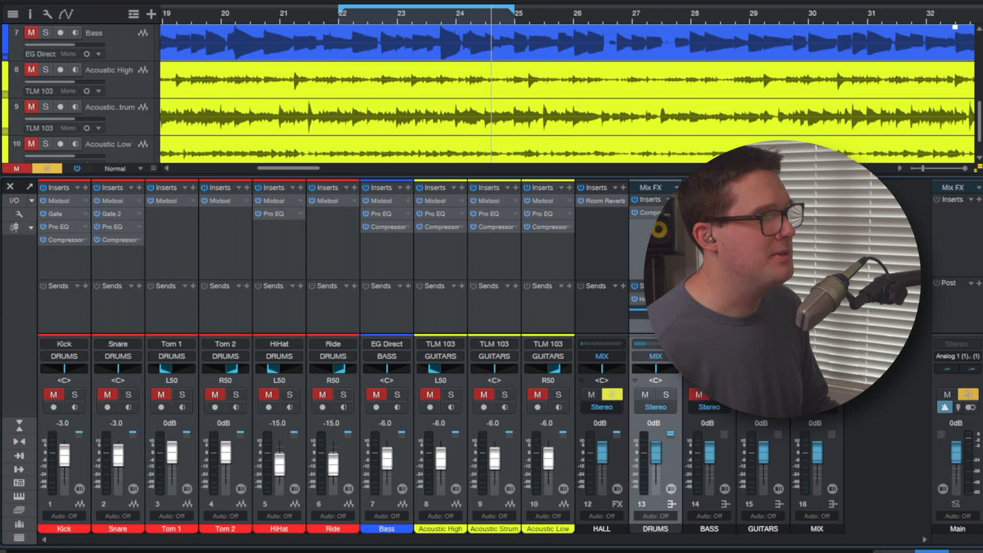
left_click(773, 394)
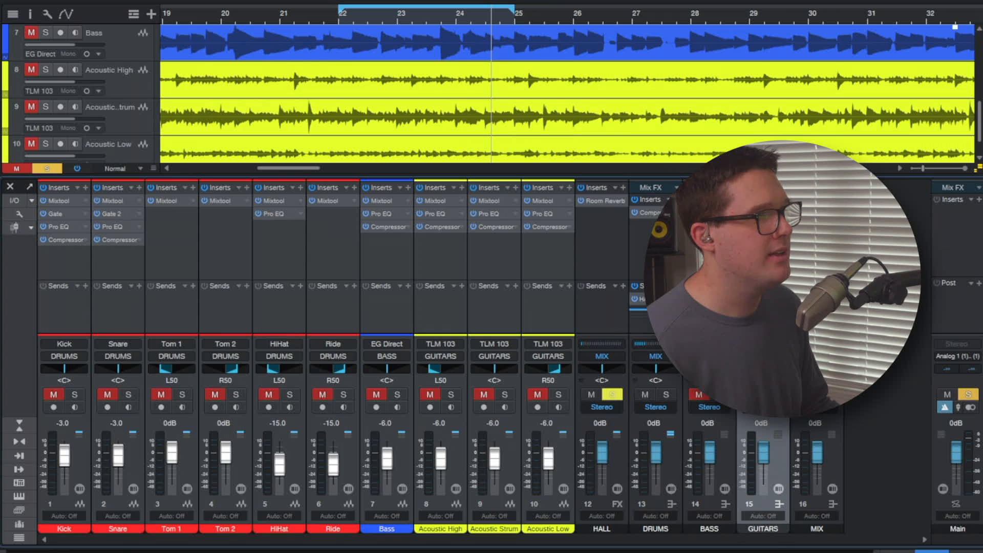
left_click(612, 394, "shift")
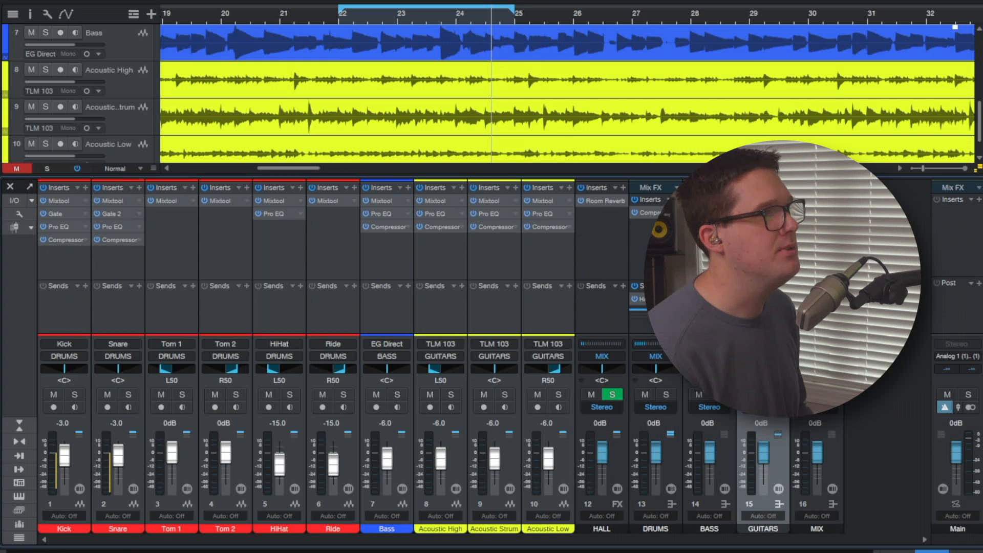
Add a send from the GUITARS bus to HALL and adjust its level while the full mix plays.
left_click(589, 256)
left_click(762, 261)
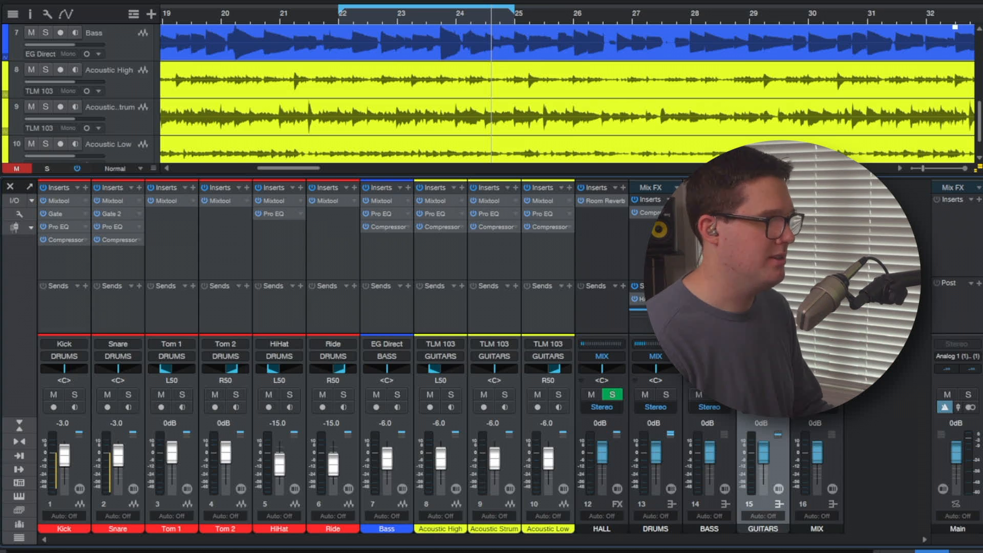
key("space")
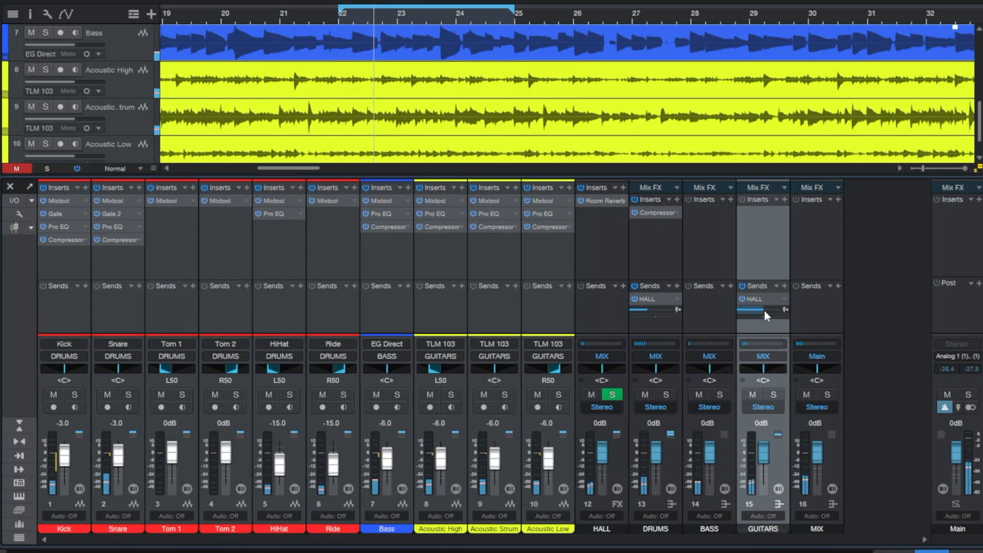
left_click_drag(764, 310, 770, 343)
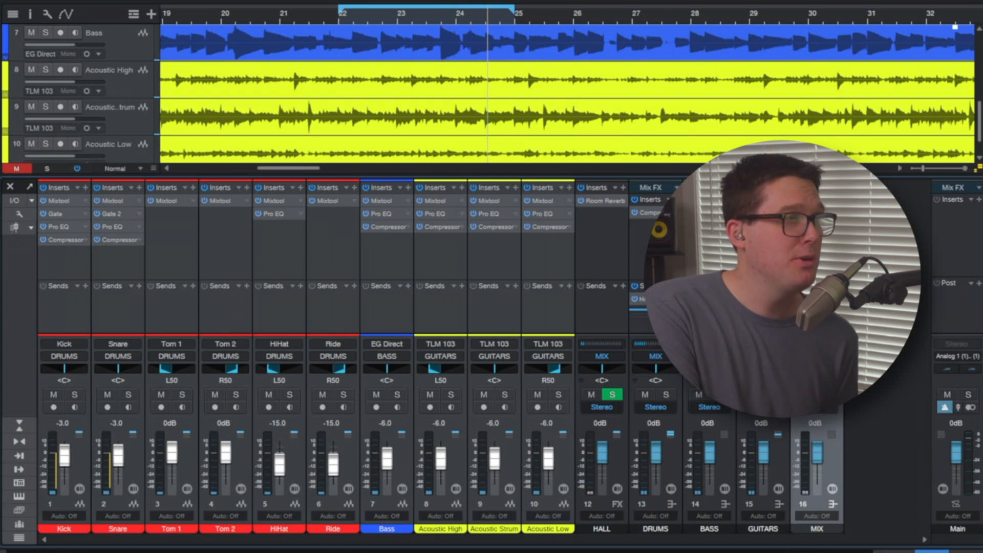
left_click(762, 307)
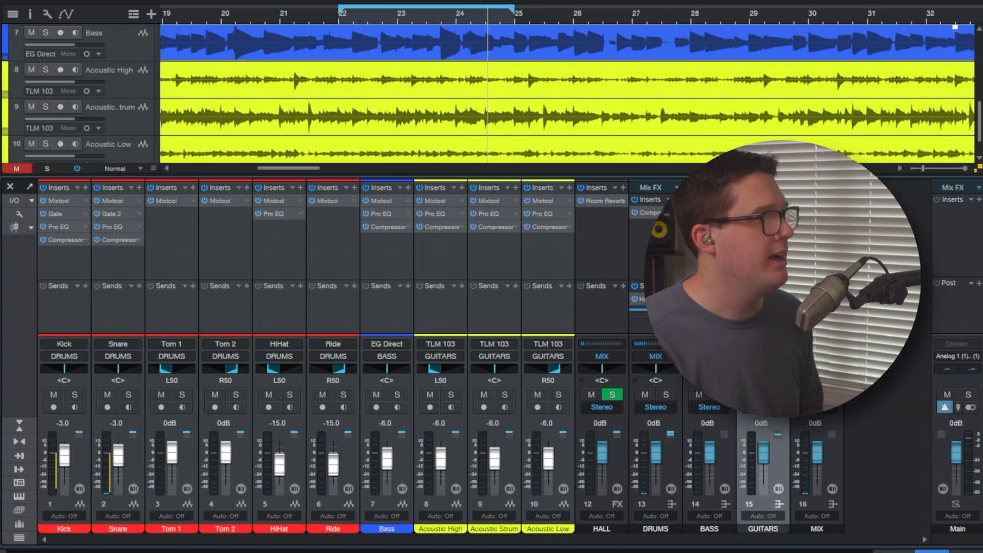
Add a second FX channel next to HALL.
left_click(604, 259)
right_click(610, 251)
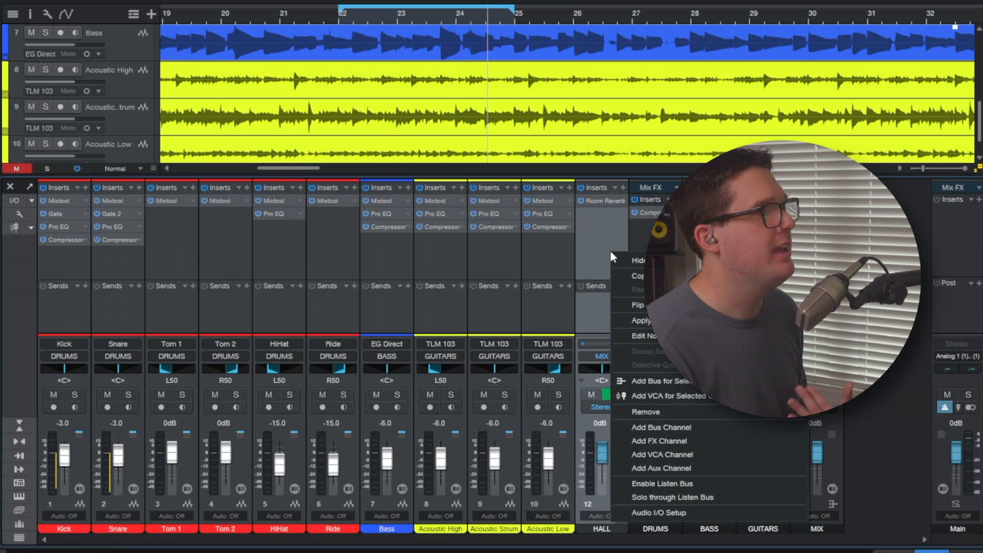
left_click(739, 441)
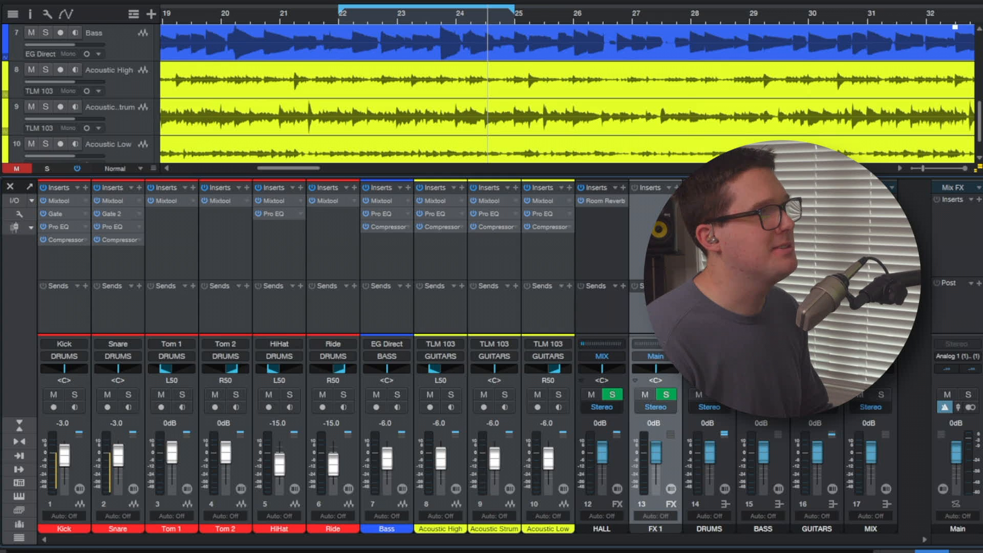
Insert Analog Delay on the new FX channel and route the channel's output to the MIX bus.
left_click(676, 188)
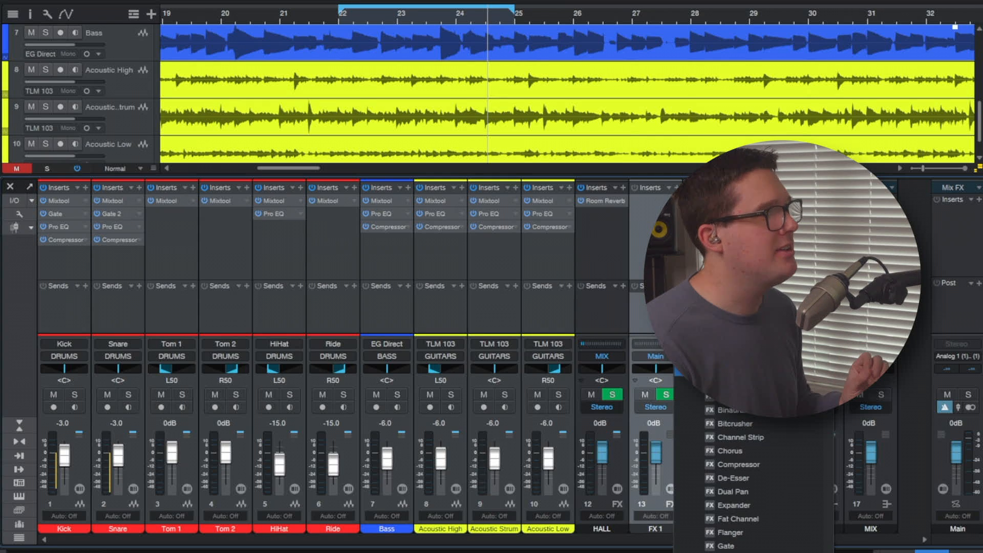
left_click(733, 370)
left_click_drag(583, 90, 479, 42)
left_click(573, 46)
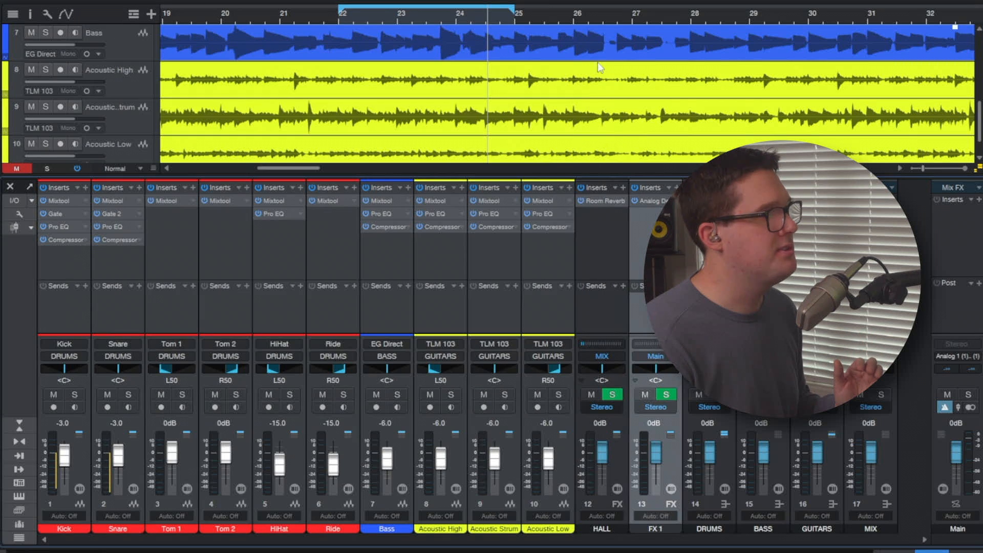
left_click(655, 362)
left_click(724, 438)
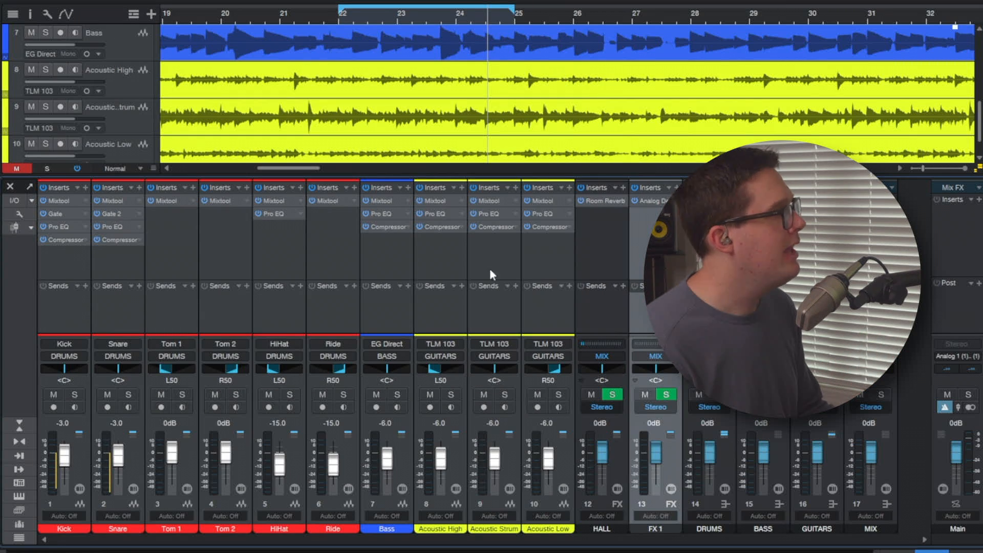
Add a send from the Snare channel to FX 1 and rename that FX channel as DELAY.
left_click(288, 238)
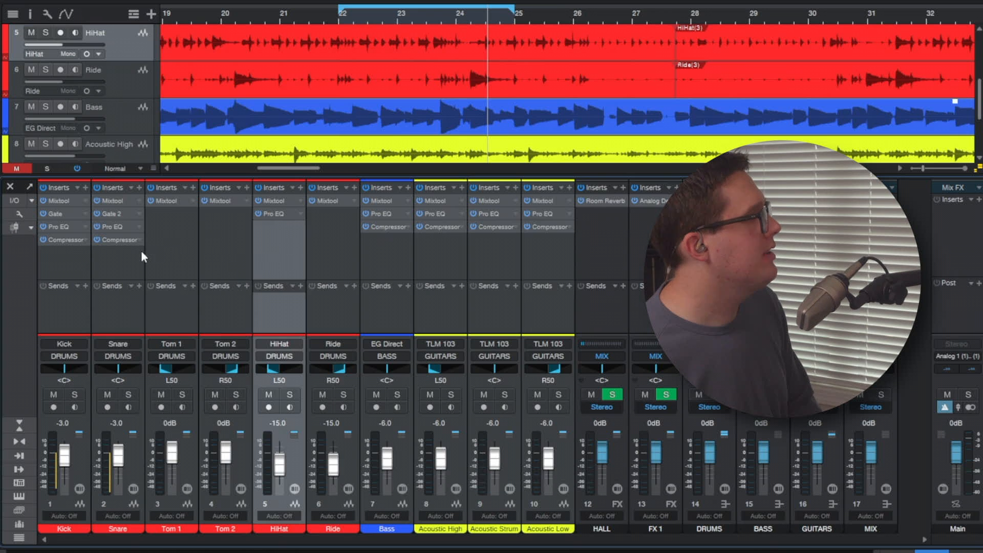
left_click(121, 252)
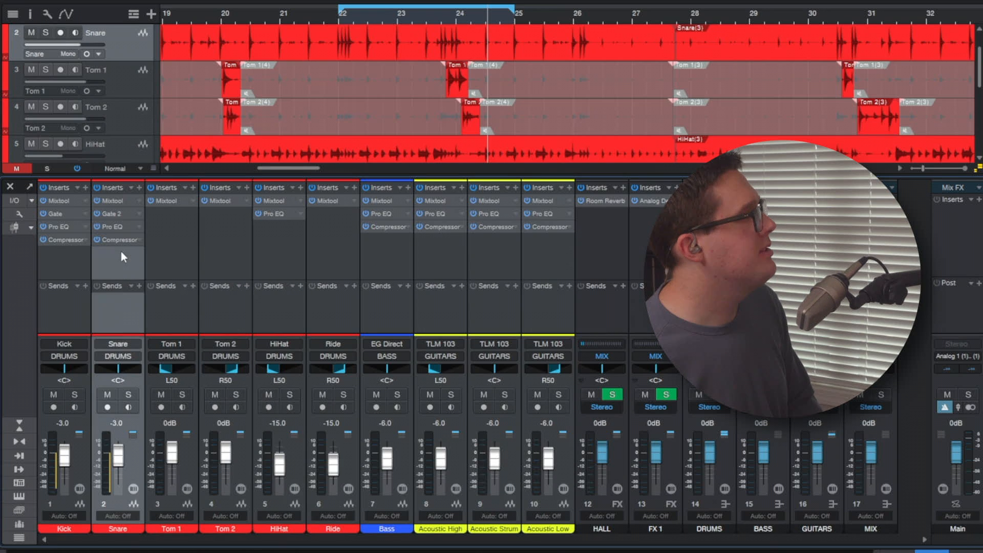
left_click(139, 286)
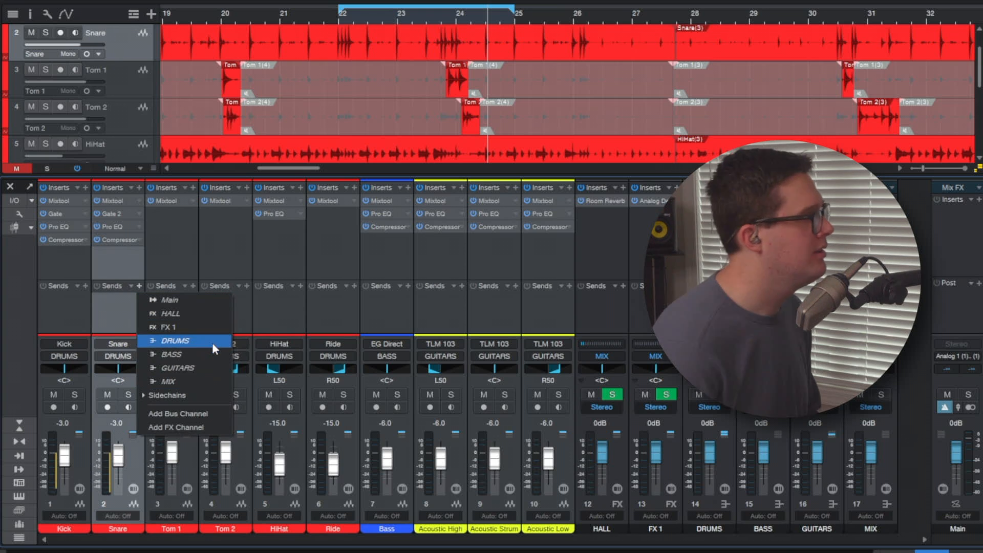
left_click(211, 324)
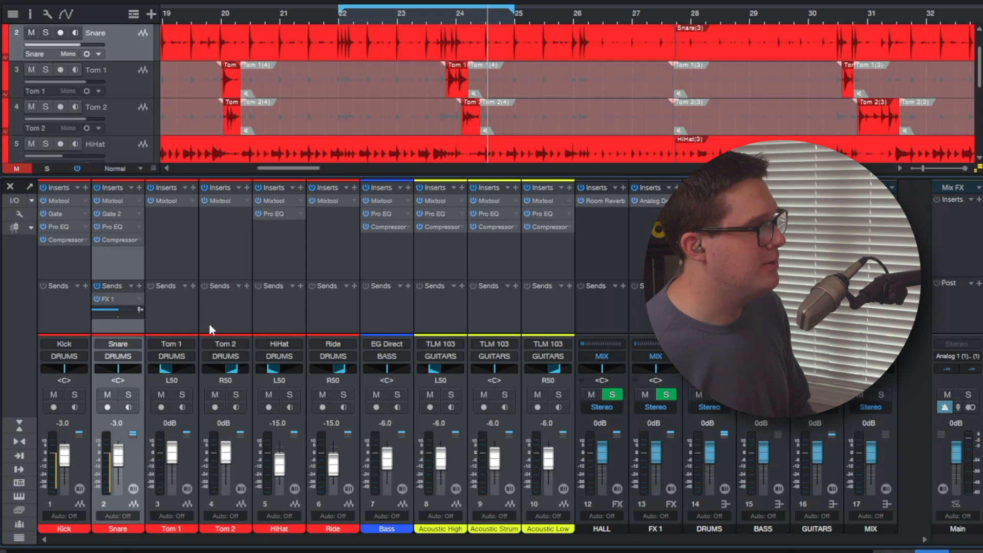
double_click(665, 528)
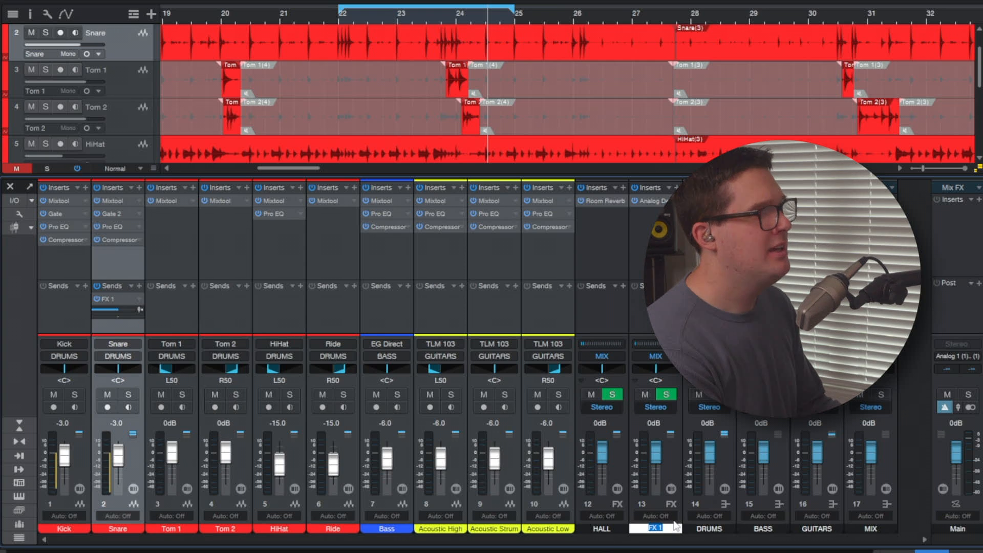
key("Return")
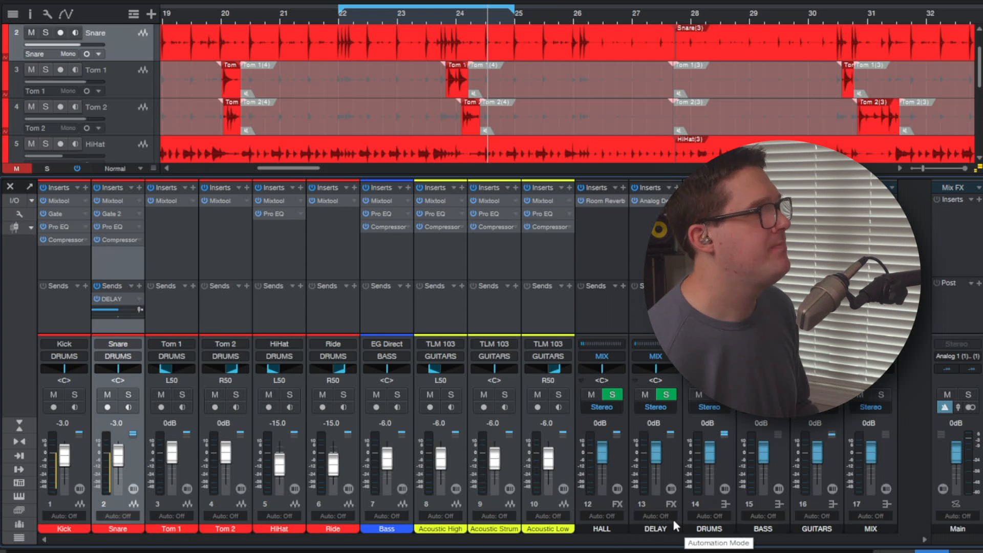
Open Analog Delay on the DELAY channel to audition it, and remove the Snare channel's send to DELAY.
left_click(664, 261)
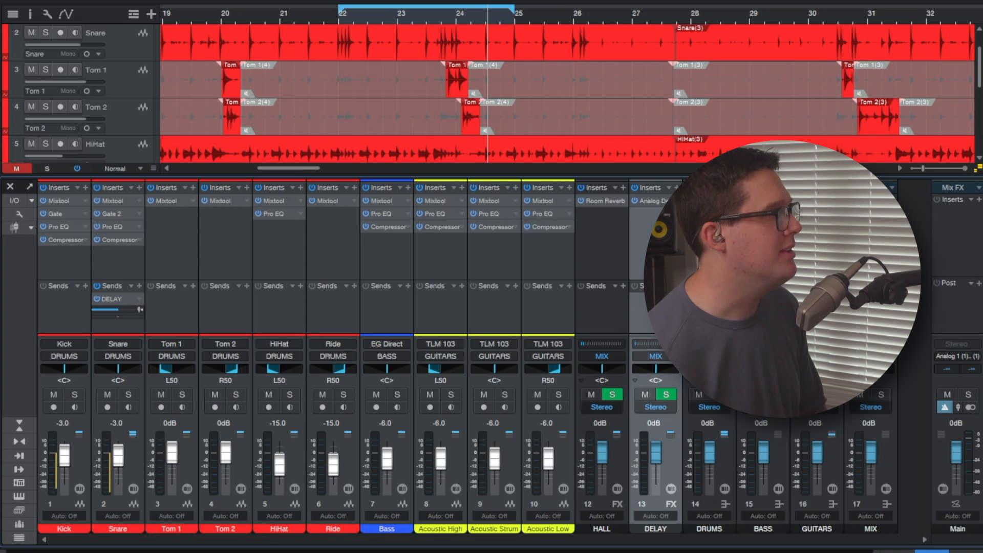
left_click(650, 198)
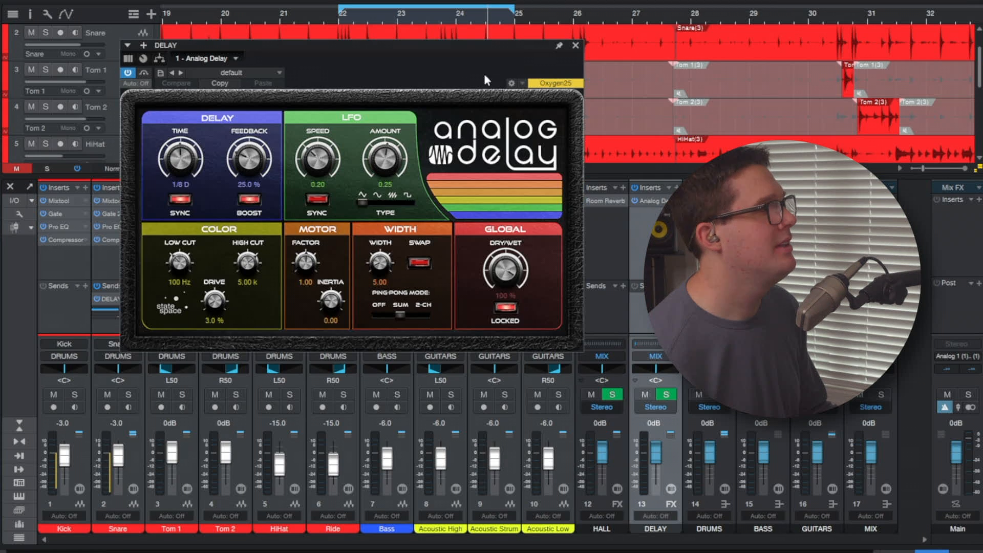
key("s")
left_click_drag(454, 49, 656, 141)
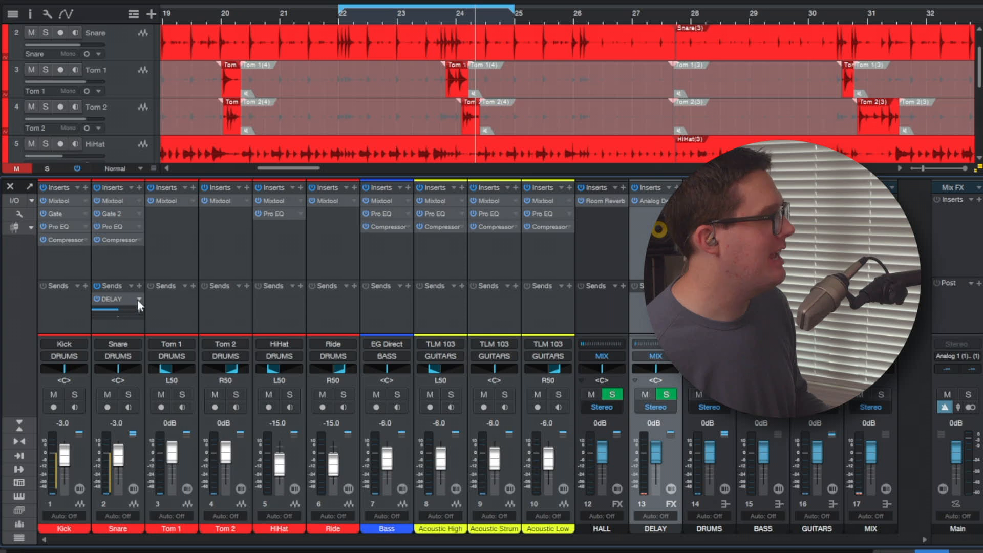
left_click(138, 299)
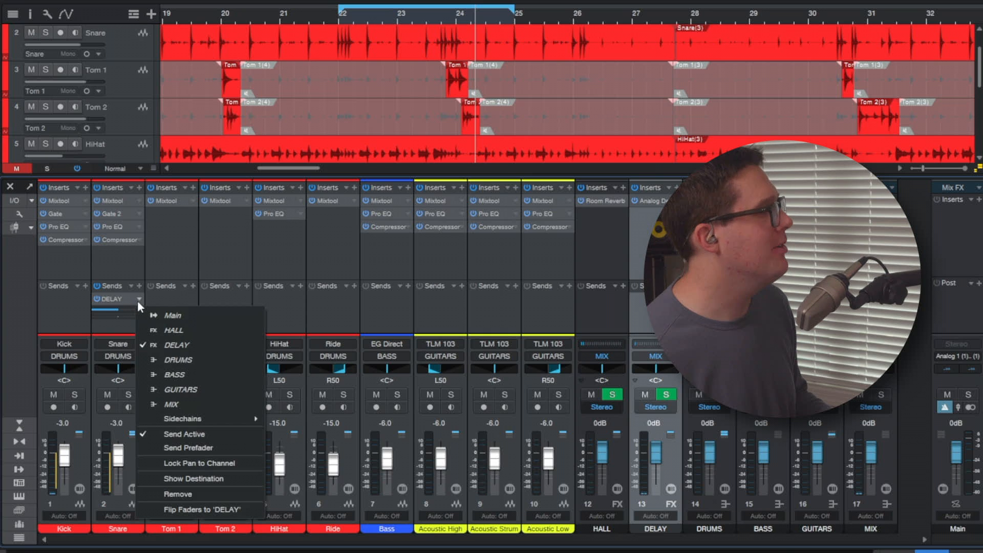
left_click(240, 492)
Add a send from Acoustic High to DELAY and audition it with the track soloed, checking the Analog Delay settings.
left_click(455, 305)
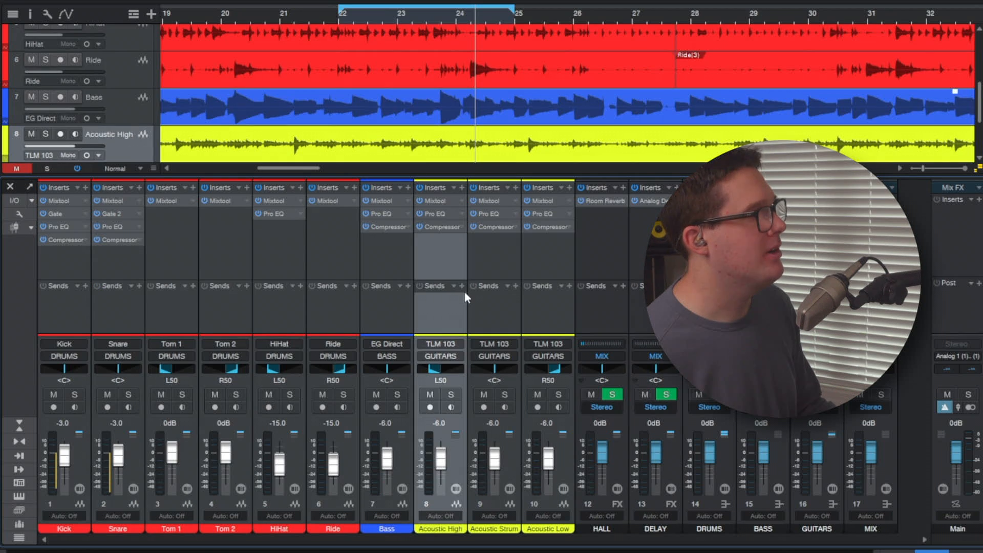
left_click(462, 285)
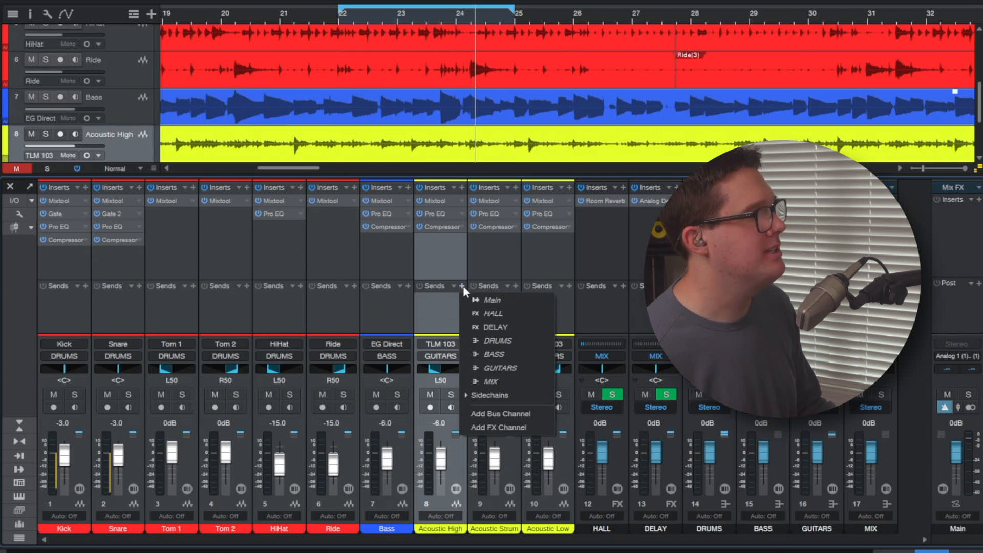
left_click(528, 326)
key("s")
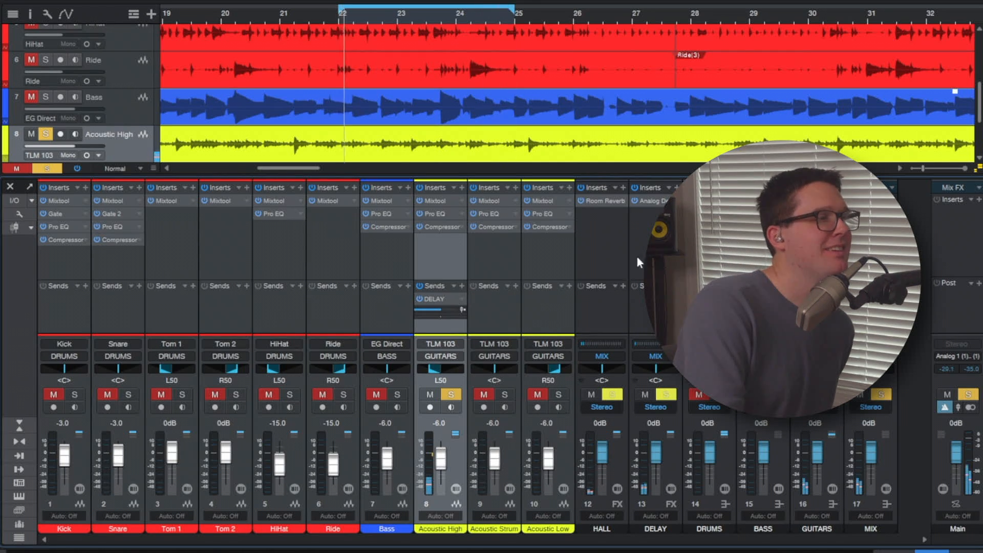
left_click(649, 200)
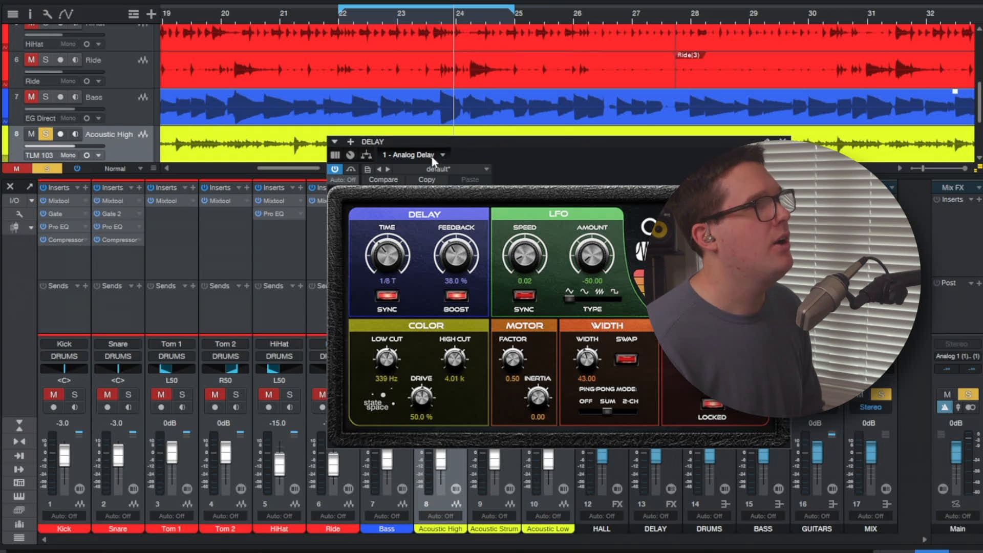
left_click(787, 139)
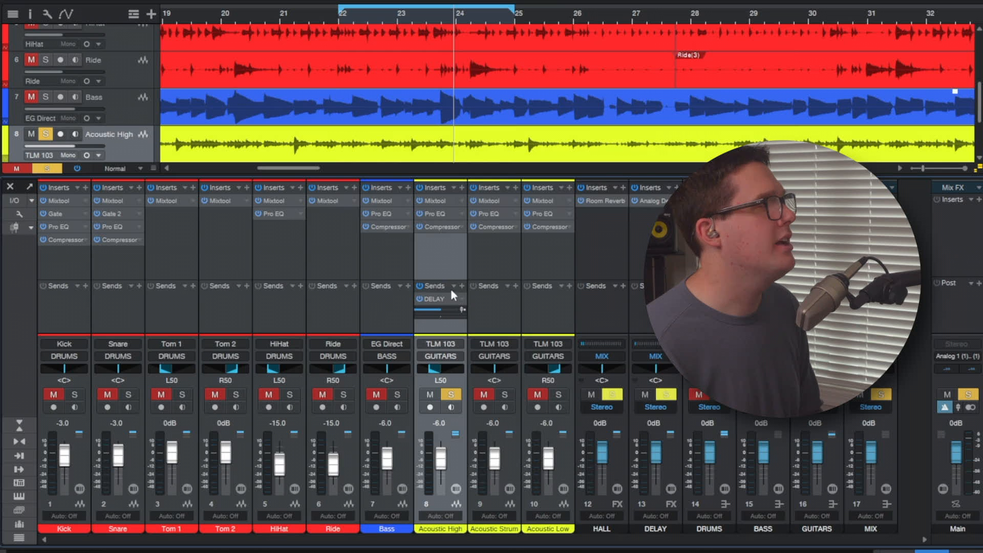
Remove the Acoustic High send to DELAY and clear the track's solo.
left_click(462, 300)
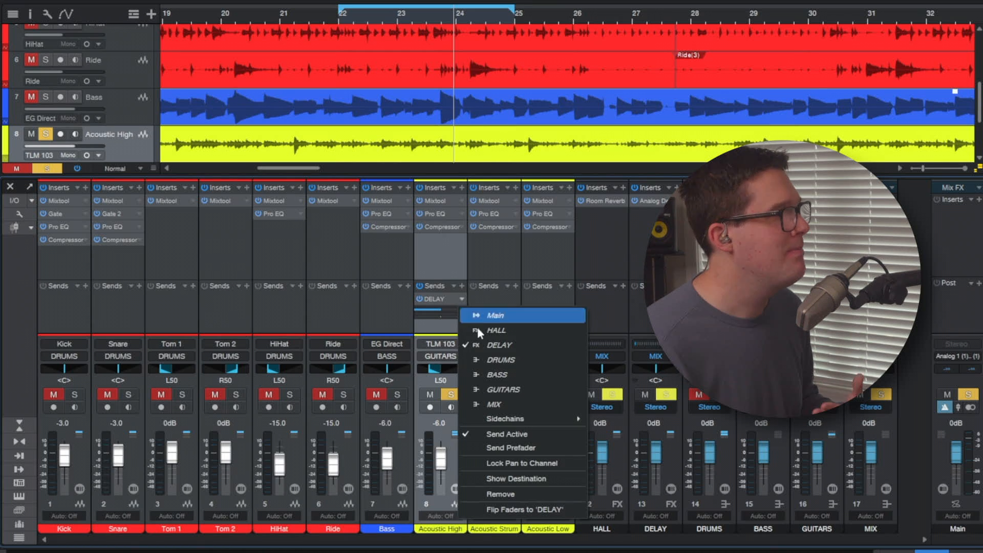
left_click(525, 494)
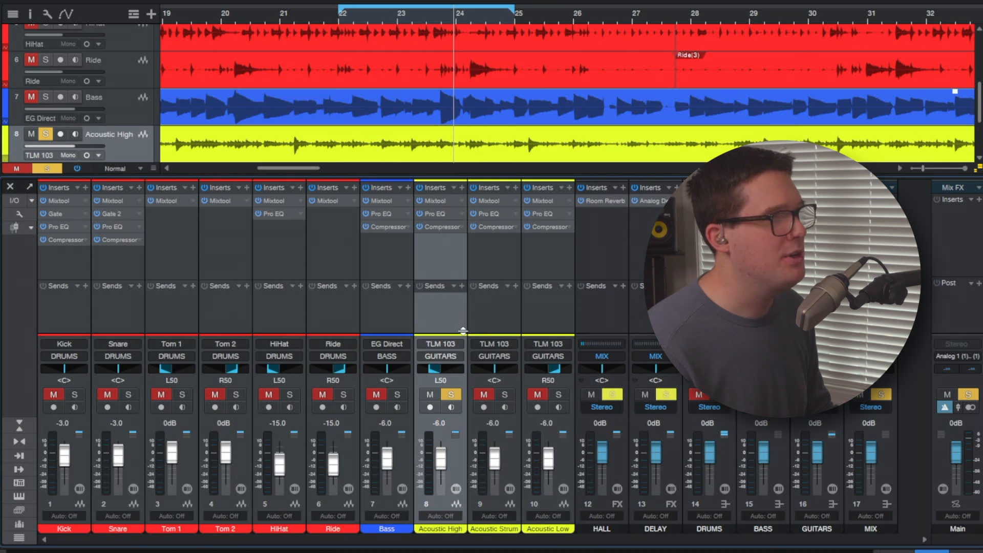
key("s")
Solo the MIX bus to hear the full mix and insert Pro EQ on it.
left_click(870, 256)
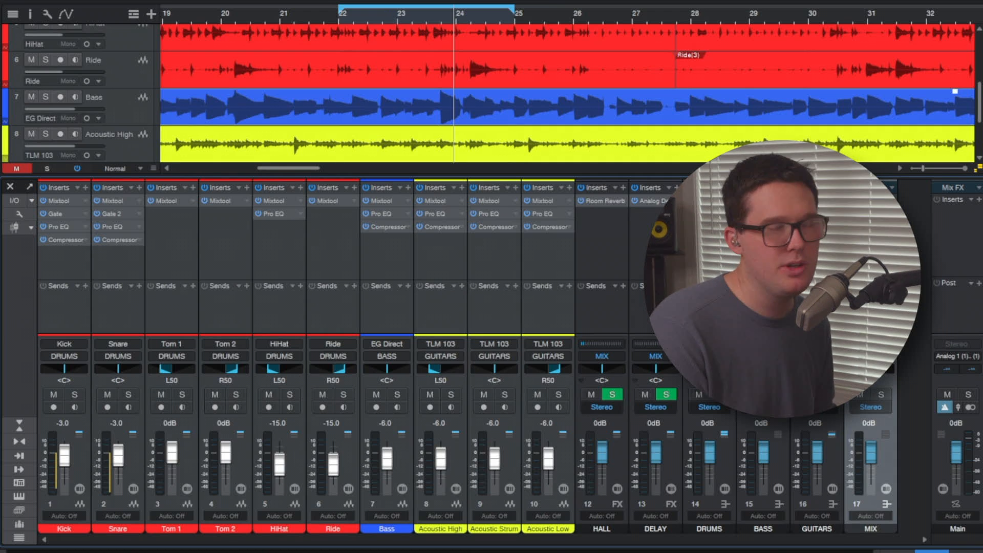
key("s")
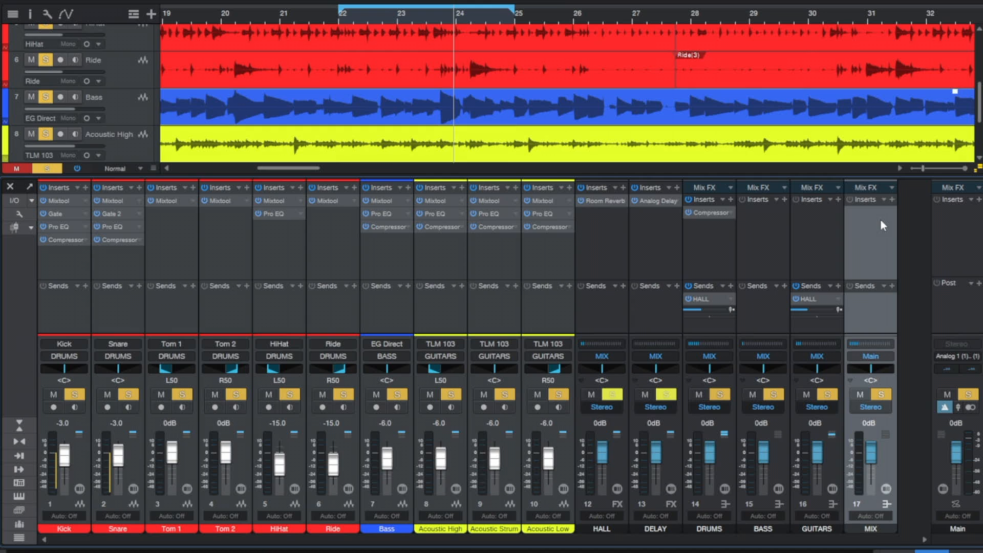
key("space")
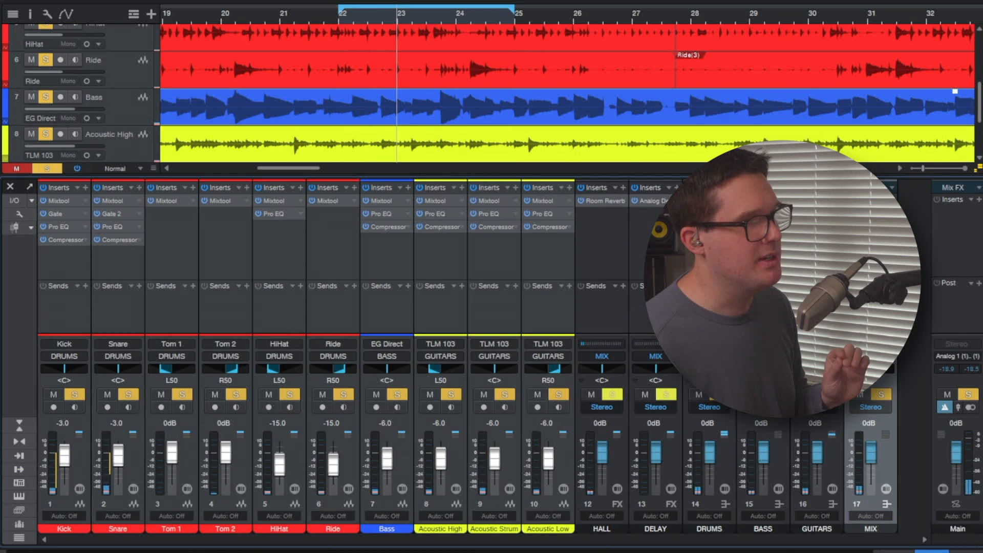
left_click(978, 199)
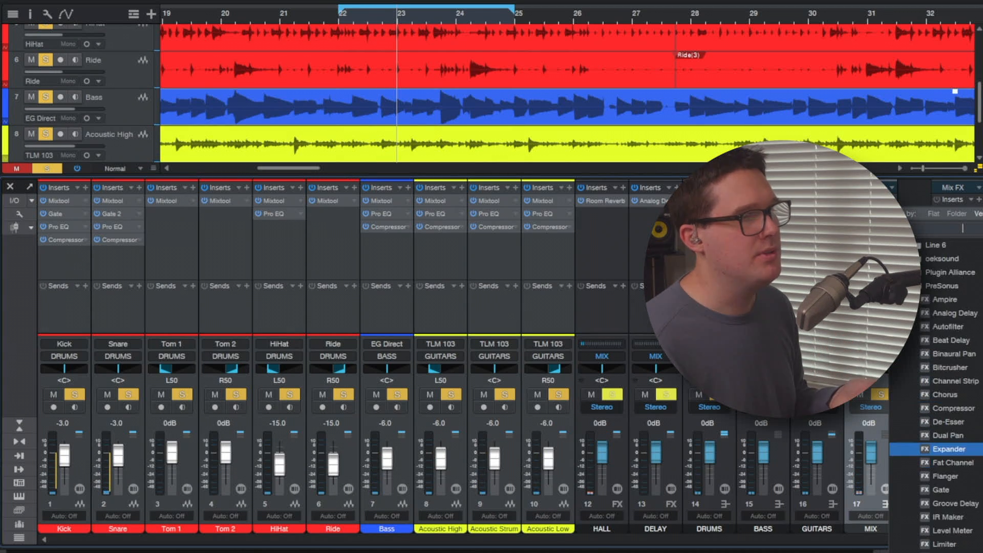
scroll(948, 449, "down", 5)
left_click(944, 476)
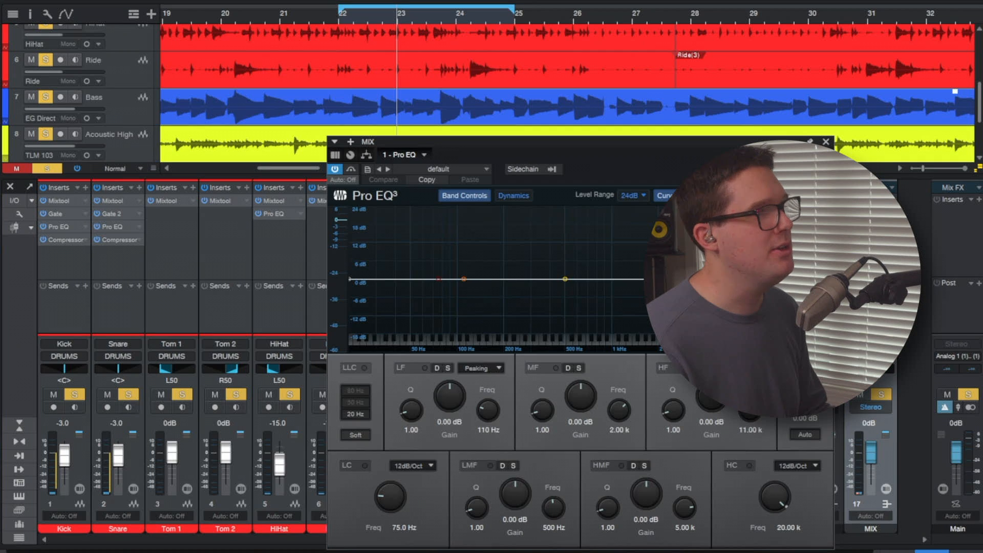
During playback, boost the MIX bus EQ's MF band 2.98 dB at 3.00 kHz and HF shelf 6.55 dB at 5.77 kHz.
key("space")
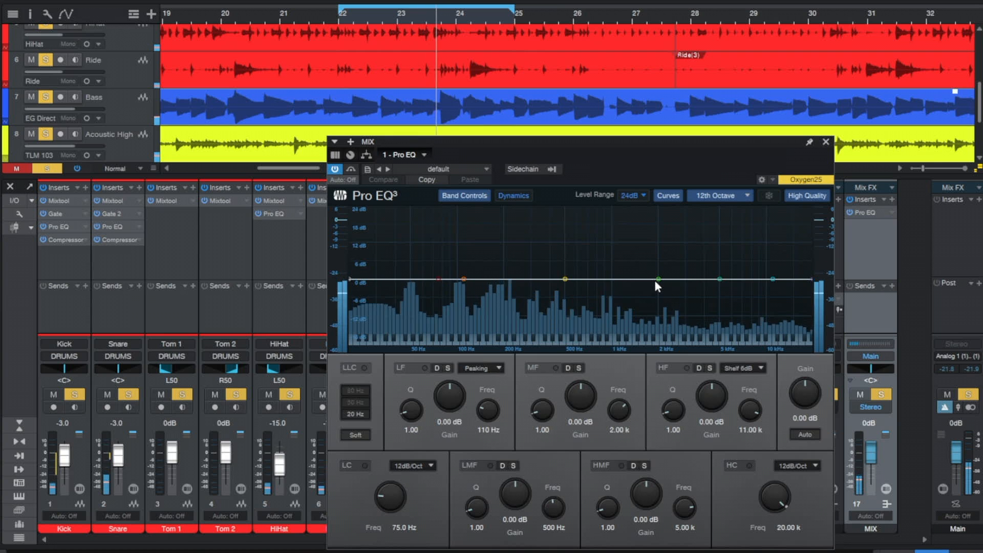
left_click_drag(656, 278, 685, 269)
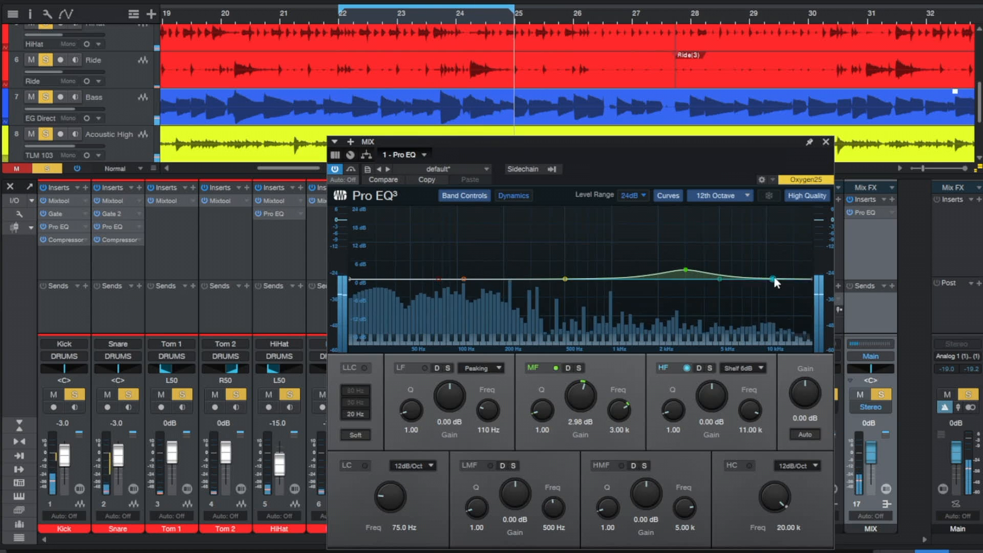
left_click_drag(772, 279, 729, 258)
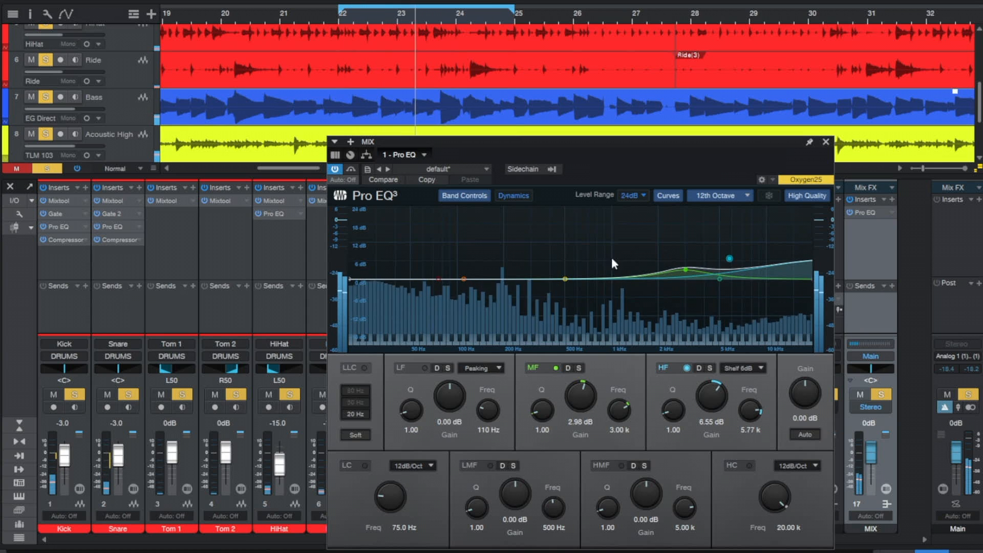
Shape the MIX EQ's low end: low cut at 32 Hz, LF 3.37 dB at 67.5 Hz, LMF -2.58 dB at 367 Hz.
left_click_drag(565, 279, 538, 291)
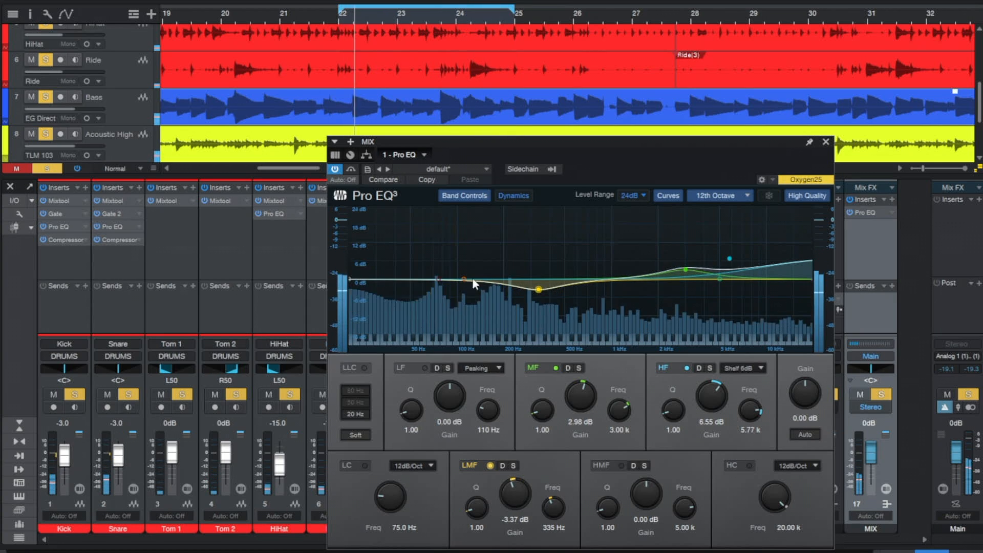
left_click_drag(463, 279, 467, 273)
left_click_drag(539, 289, 544, 287)
left_click_drag(452, 277, 380, 278)
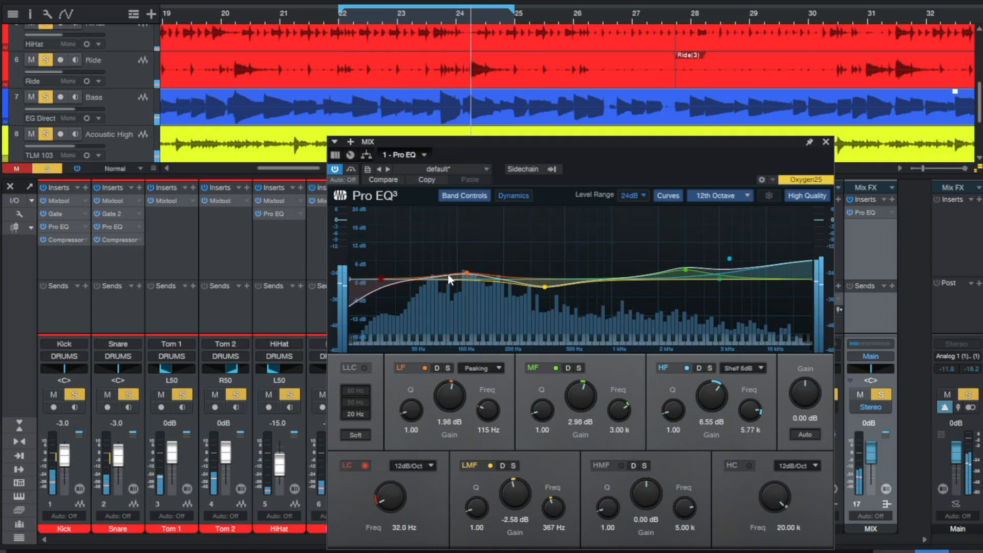
left_click_drag(467, 272, 431, 268)
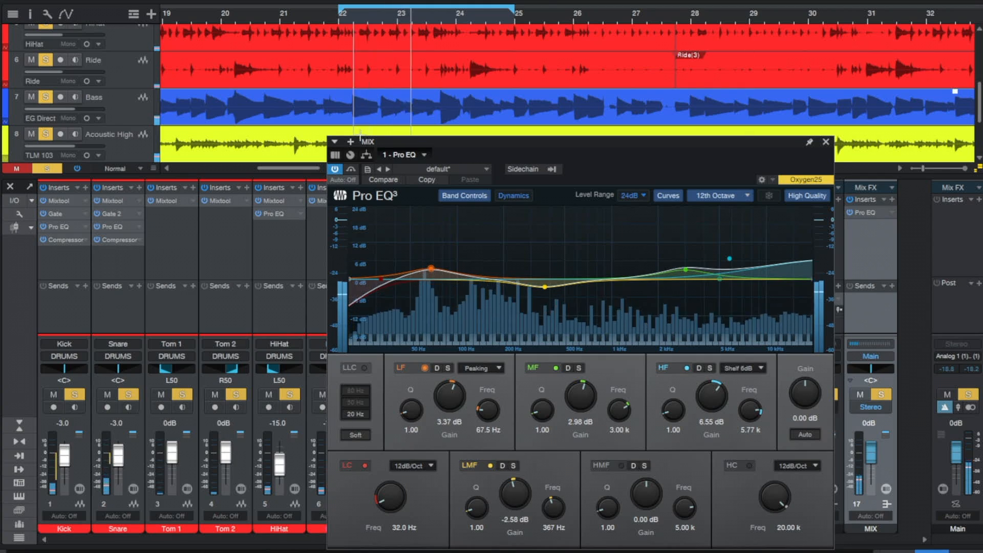